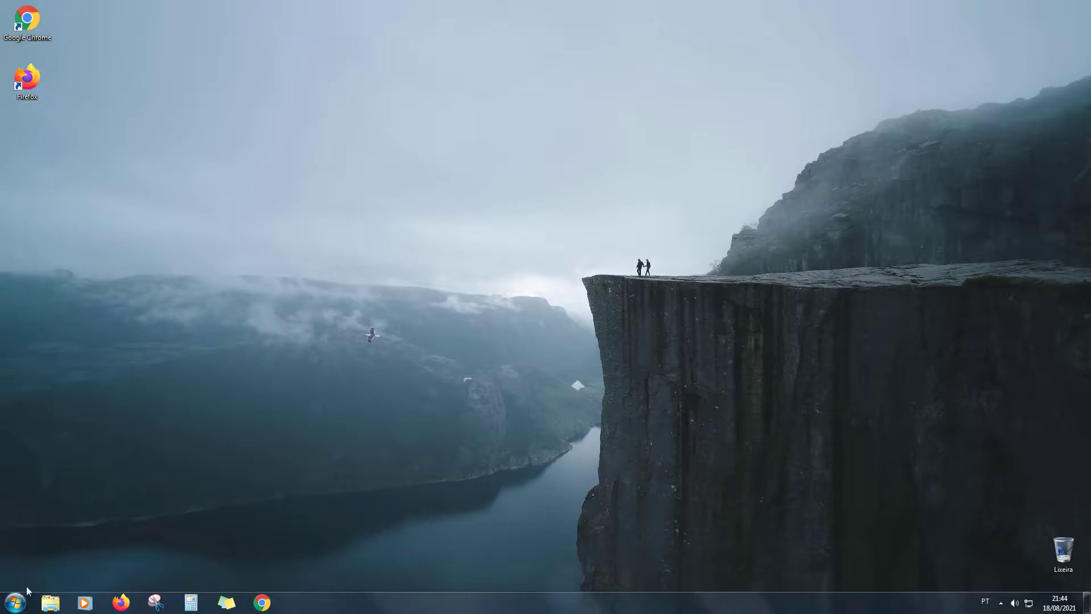
Step: Open Este Computador in the file explorer to check which drives the machine has
{"action": "left_click", "coordinate": [16, 605]}
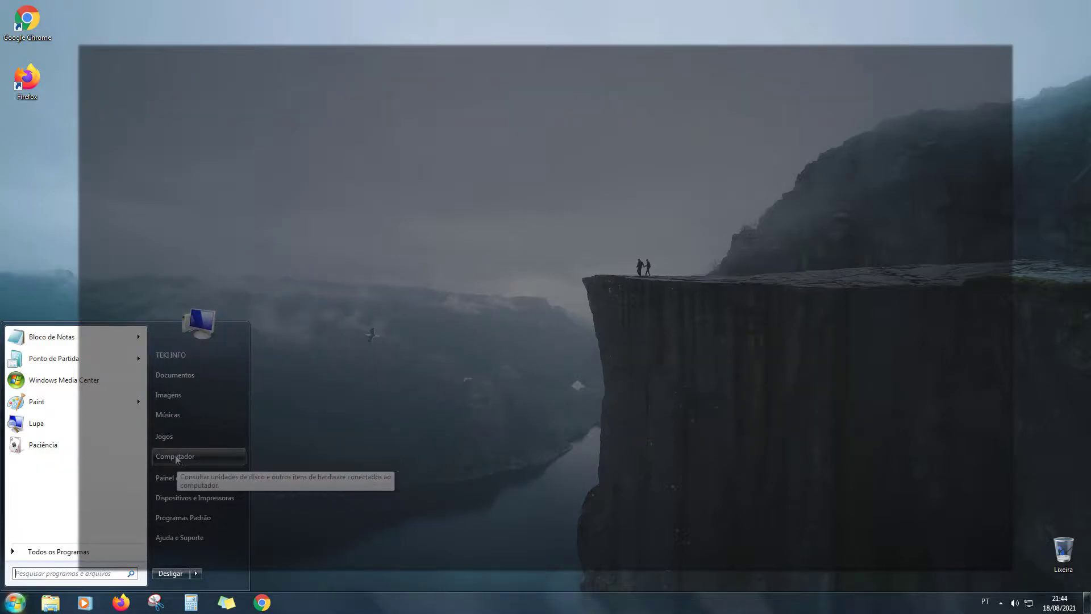
{"action": "right_click", "coordinate": [177, 459]}
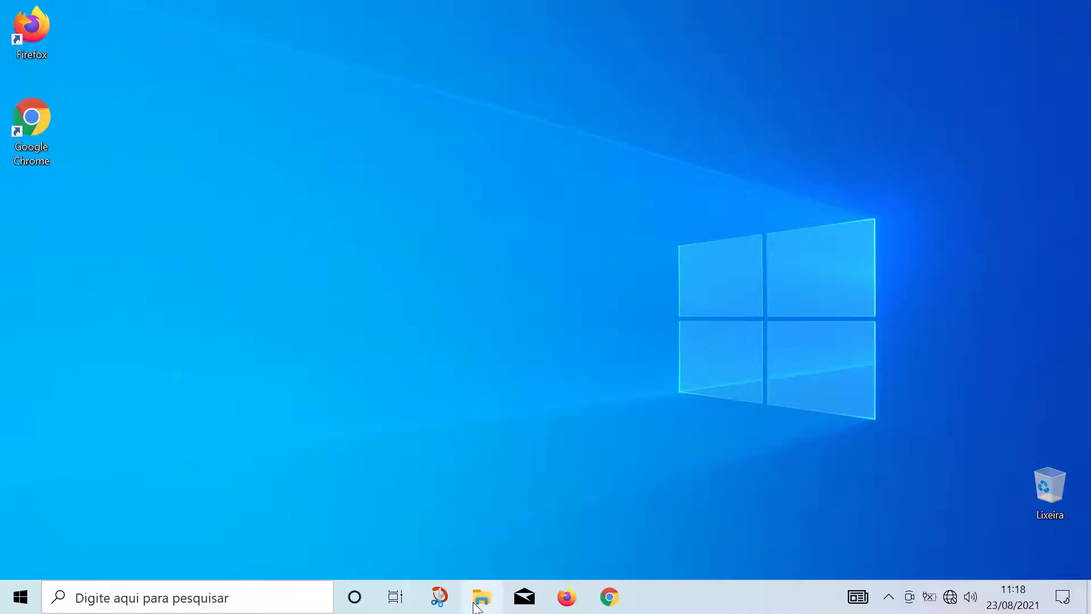
{"action": "left_click", "coordinate": [478, 603]}
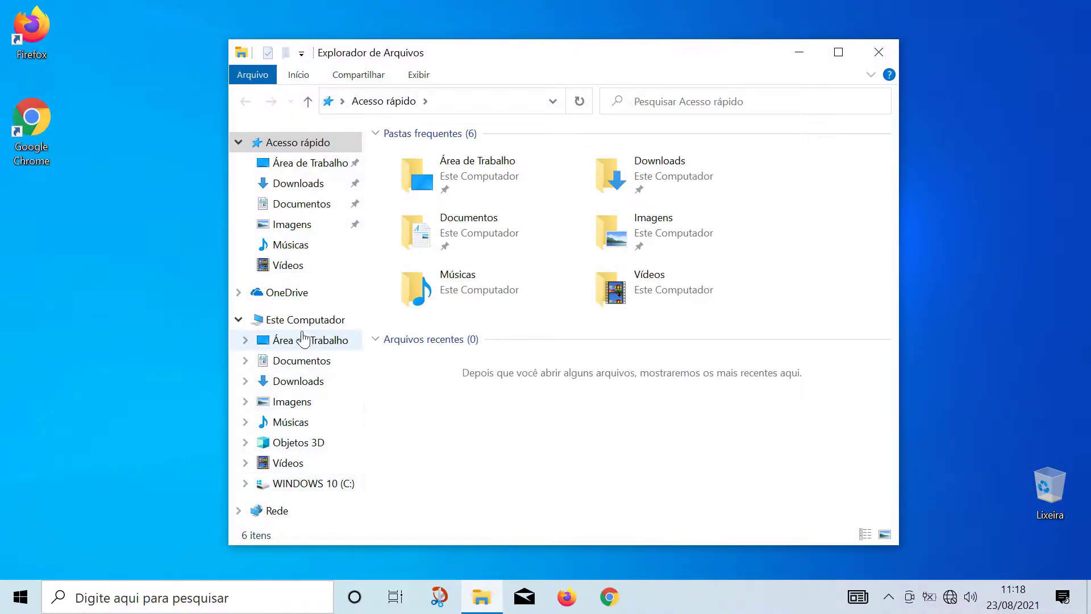
{"action": "left_click", "coordinate": [271, 318]}
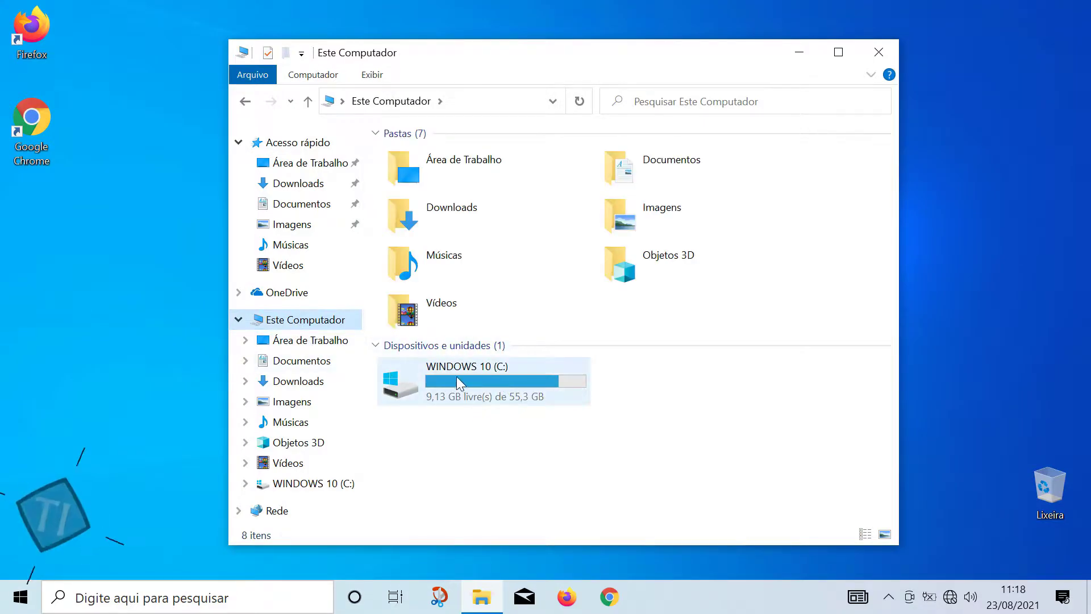
Step: On the Windows 10 machine, open Gerenciamento de disco through the management of Este Computador and start shrinking the Windows volume
{"action": "left_click", "coordinate": [482, 597]}
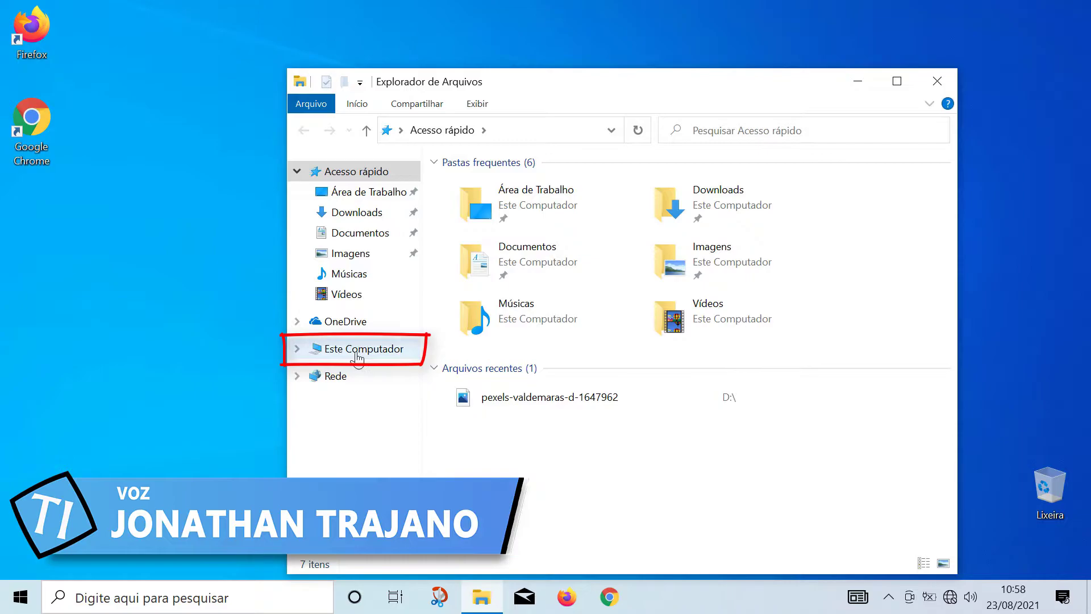
{"action": "right_click", "coordinate": [361, 355]}
{"action": "left_click", "coordinate": [417, 149]}
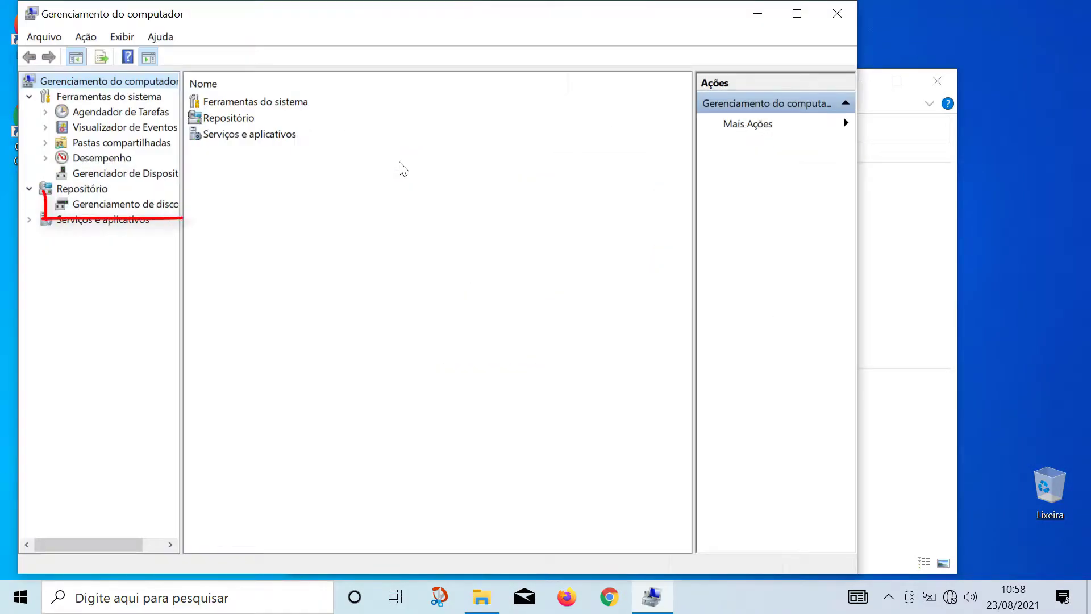
{"action": "left_click", "coordinate": [133, 206]}
{"action": "right_click", "coordinate": [549, 361]}
{"action": "left_click", "coordinate": [600, 496]}
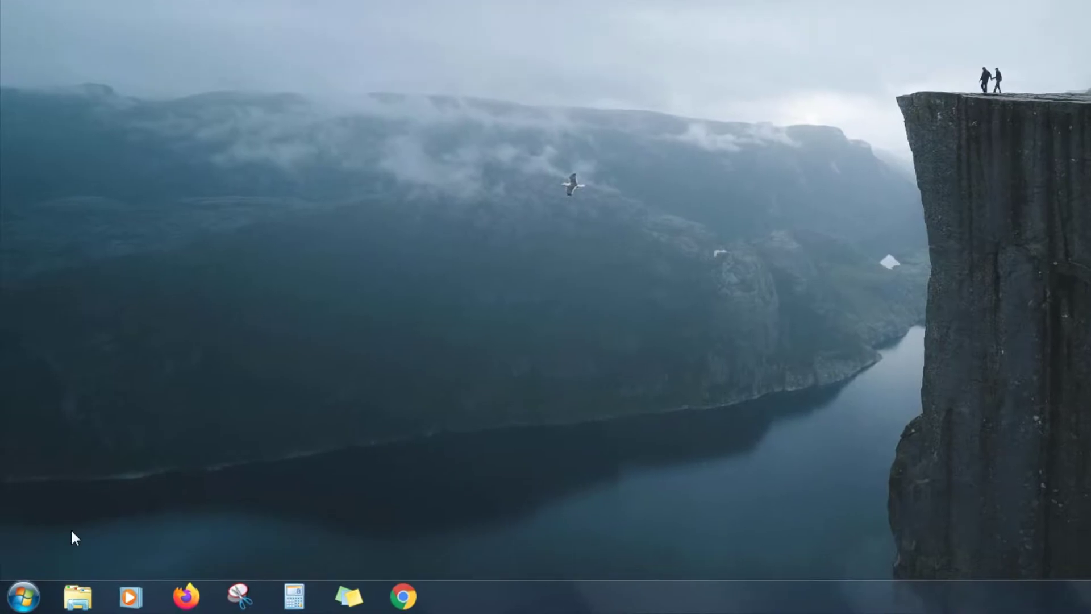
Step: On the Windows 7 machine, open Computer Management from Computador and show Gerenciamento de disco
{"action": "left_click", "coordinate": [23, 596]}
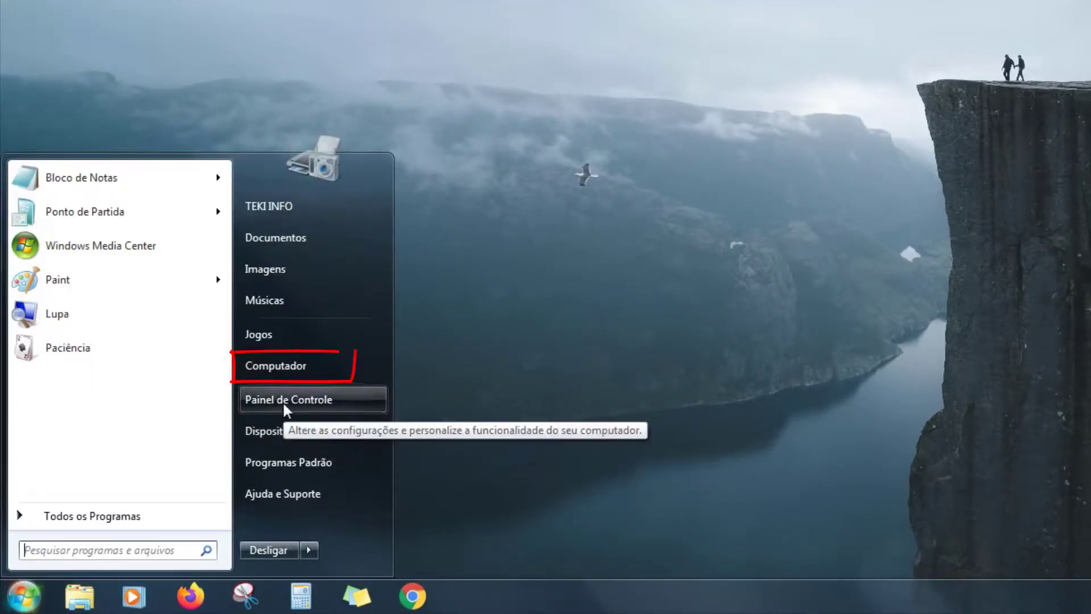
{"action": "right_click", "coordinate": [278, 370]}
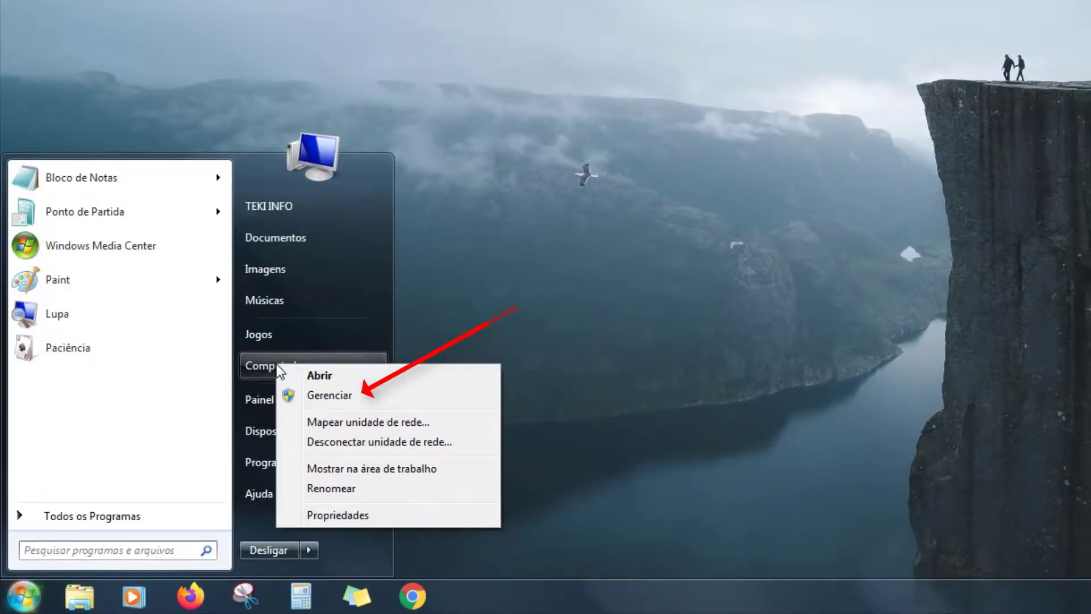
{"action": "left_click", "coordinate": [328, 397]}
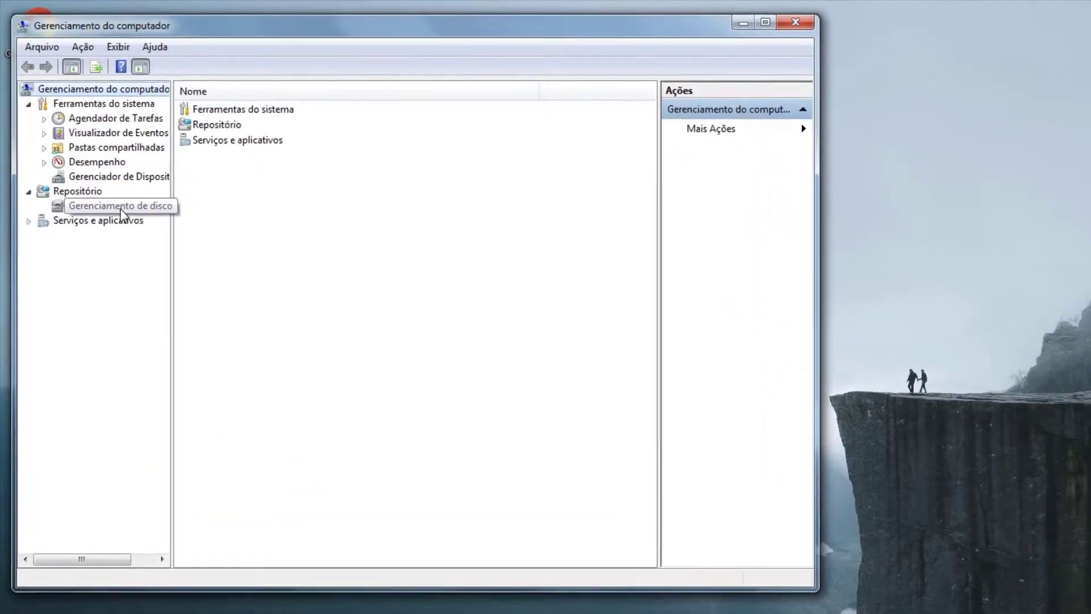
{"action": "left_click", "coordinate": [120, 208]}
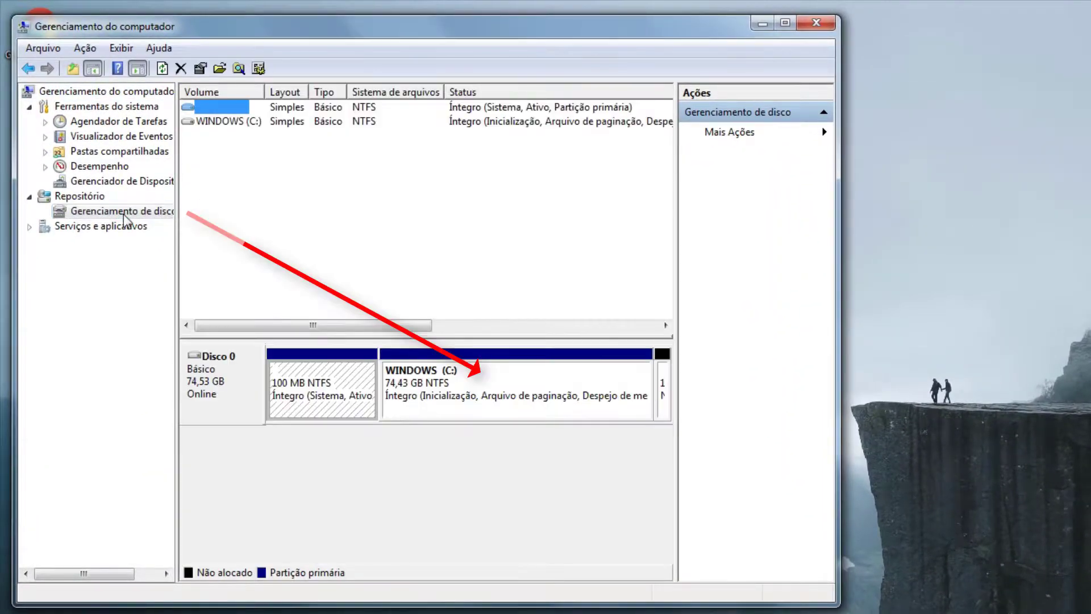
Step: Shrink the WINDOWS (C:) volume by 20480 MB
{"action": "right_click", "coordinate": [500, 377]}
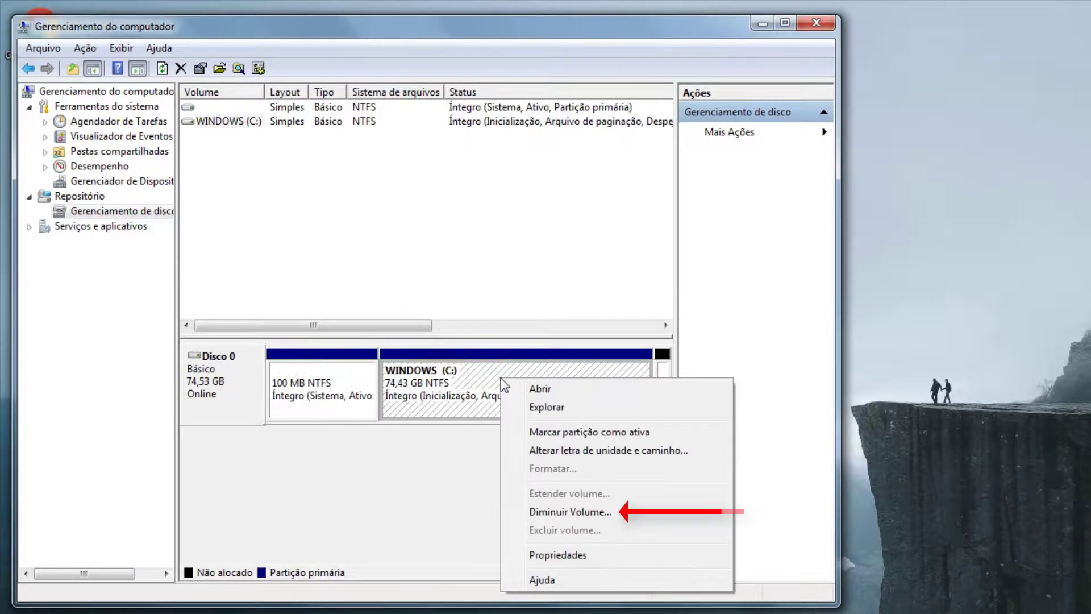
{"action": "left_click", "coordinate": [563, 513]}
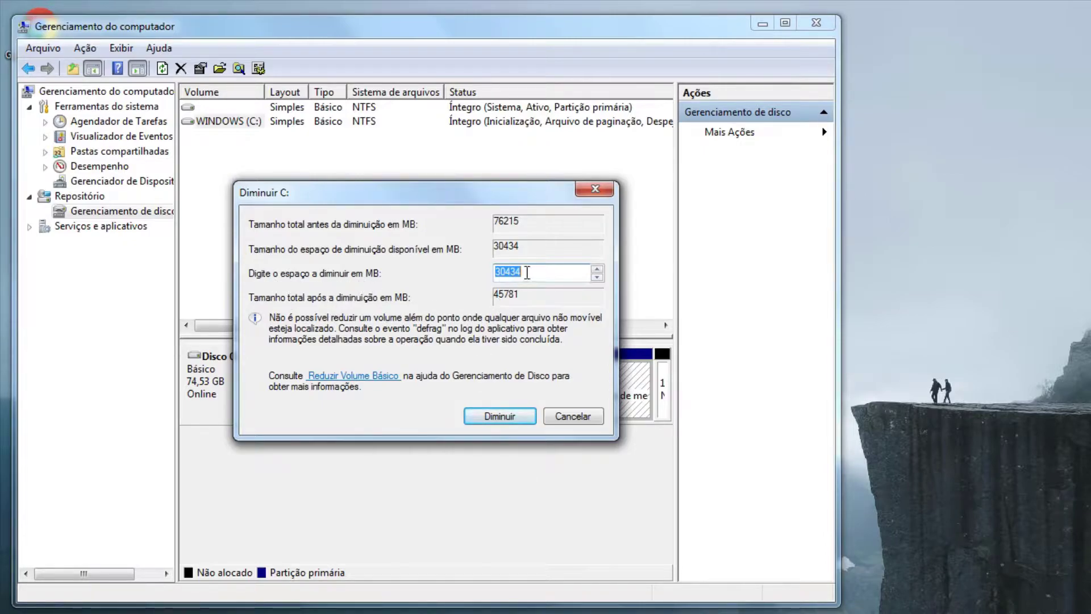
{"action": "key", "text": "BackSpace"}
{"action": "type", "text": "20480"}
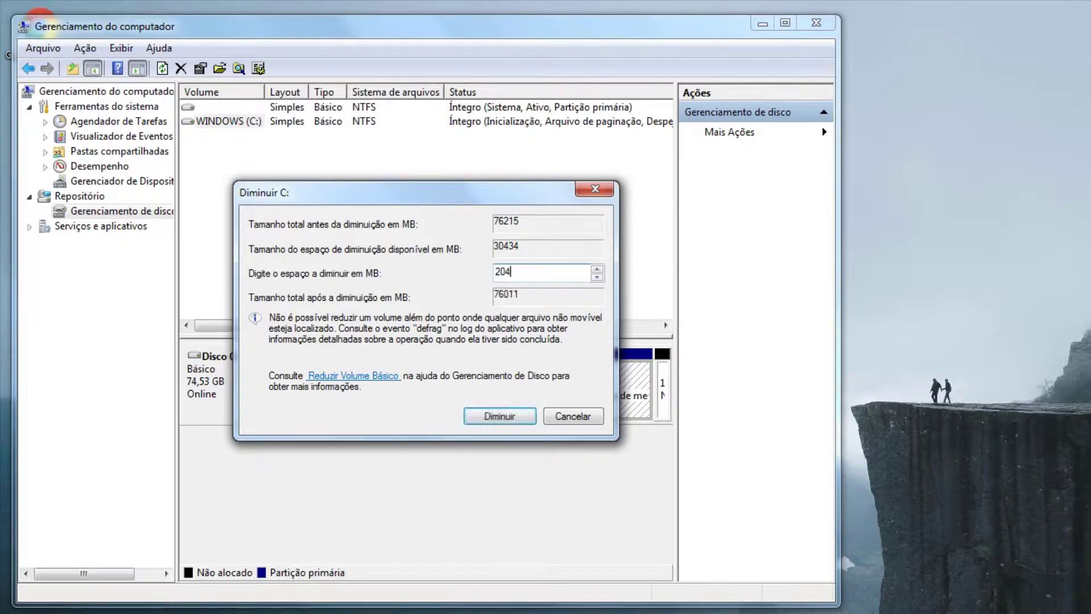
{"action": "left_click", "coordinate": [500, 416]}
Step: Start a new simple volume in the 20 GB unallocated space, keeping the default size and drive letter D
{"action": "right_click", "coordinate": [613, 402]}
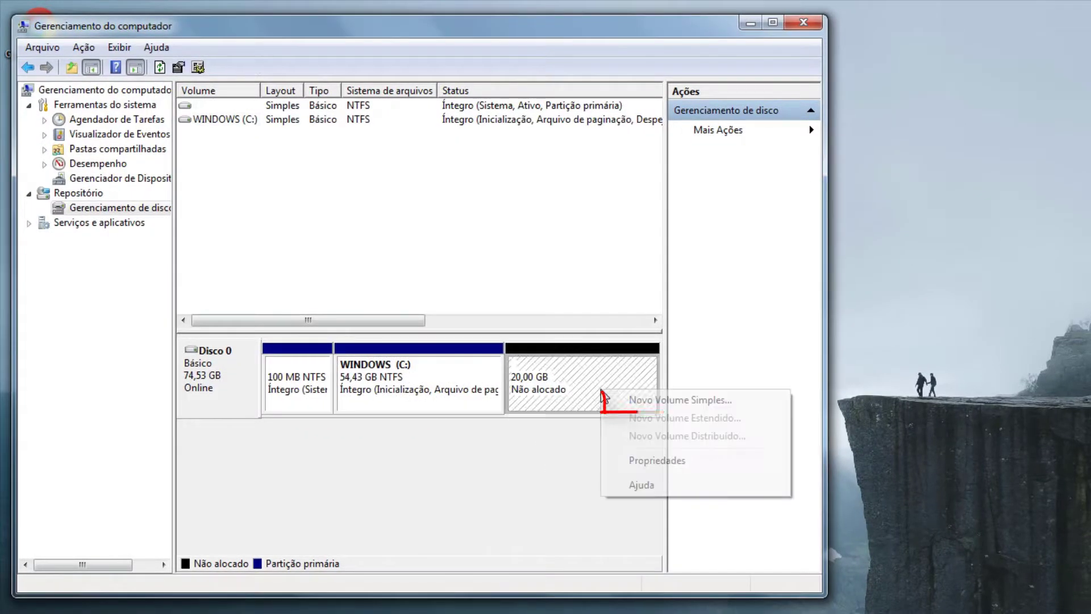
{"action": "left_click", "coordinate": [676, 400]}
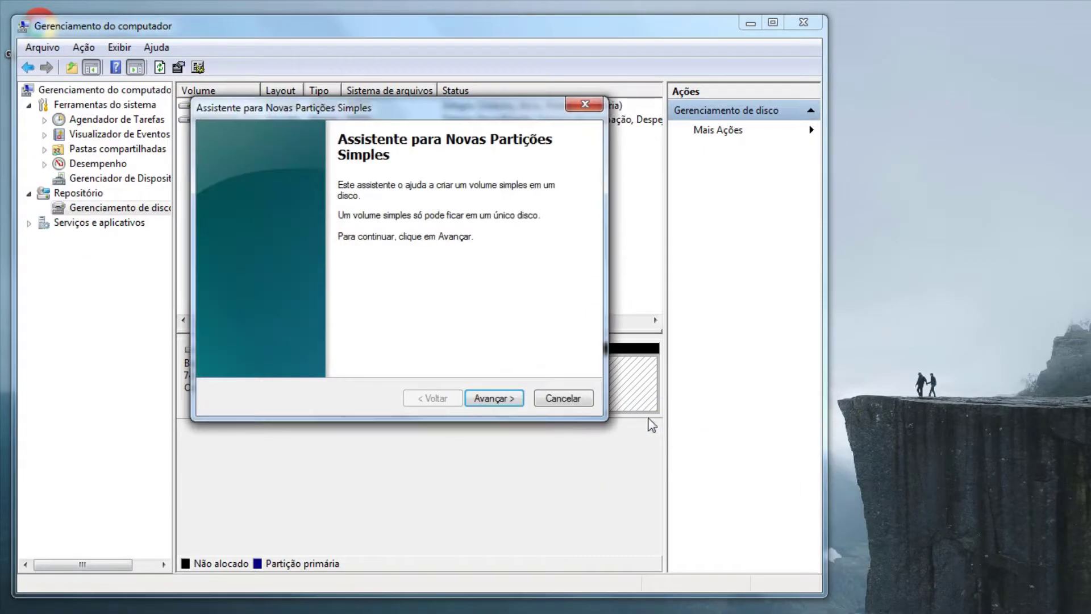
{"action": "left_click", "coordinate": [496, 400]}
{"action": "left_click", "coordinate": [492, 400]}
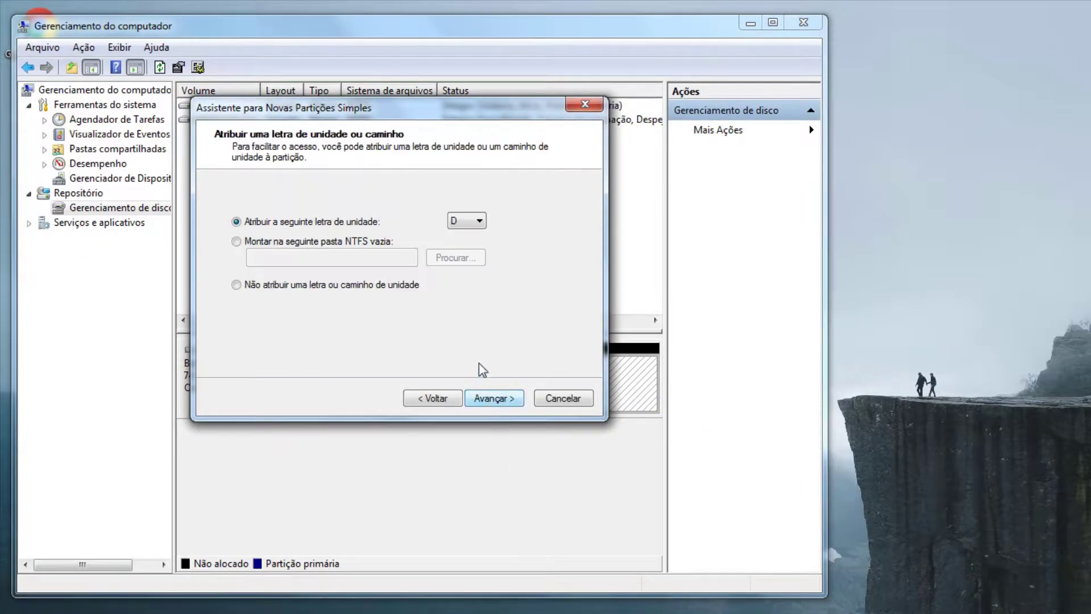
{"action": "left_click", "coordinate": [492, 400]}
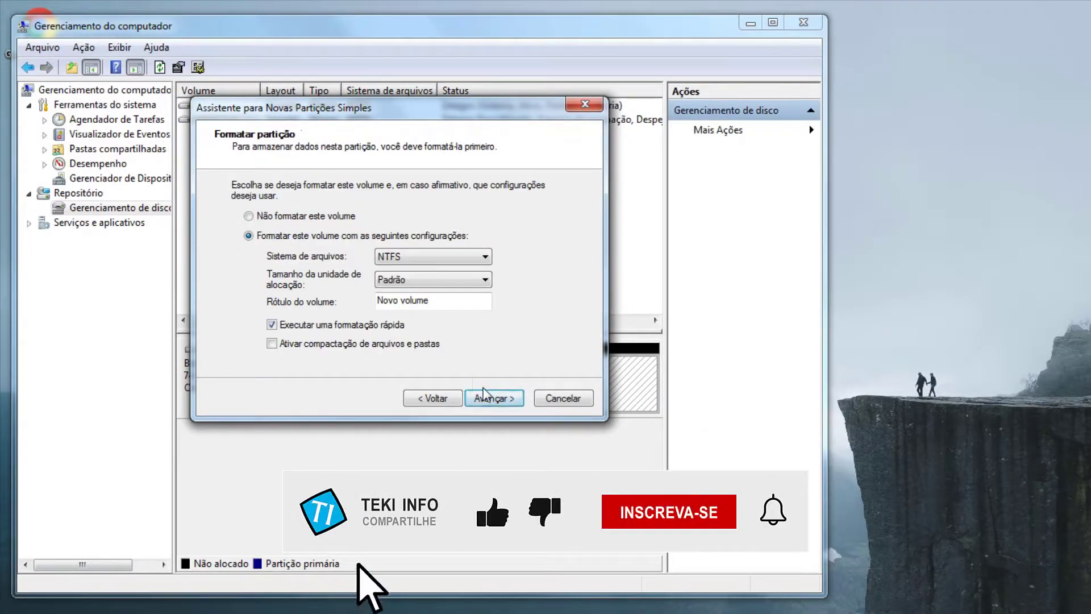
Step: Label the new volume ARQUIVOS, keep NTFS with quick formatting, and finish creating it
{"action": "left_click", "coordinate": [435, 301]}
{"action": "key", "text": "BackSpace"}
{"action": "key", "text": "BackSpace"}
{"action": "key", "text": "BackSpace"}
{"action": "key", "text": "BackSpace"}
{"action": "key", "text": "BackSpace"}
{"action": "key", "text": "BackSpace"}
{"action": "key", "text": "BackSpace"}
{"action": "key", "text": "BackSpace"}
{"action": "key", "text": "BackSpace"}
{"action": "key", "text": "BackSpace"}
{"action": "key", "text": "BackSpace"}
{"action": "type", "text": "ARQUIVOS"}
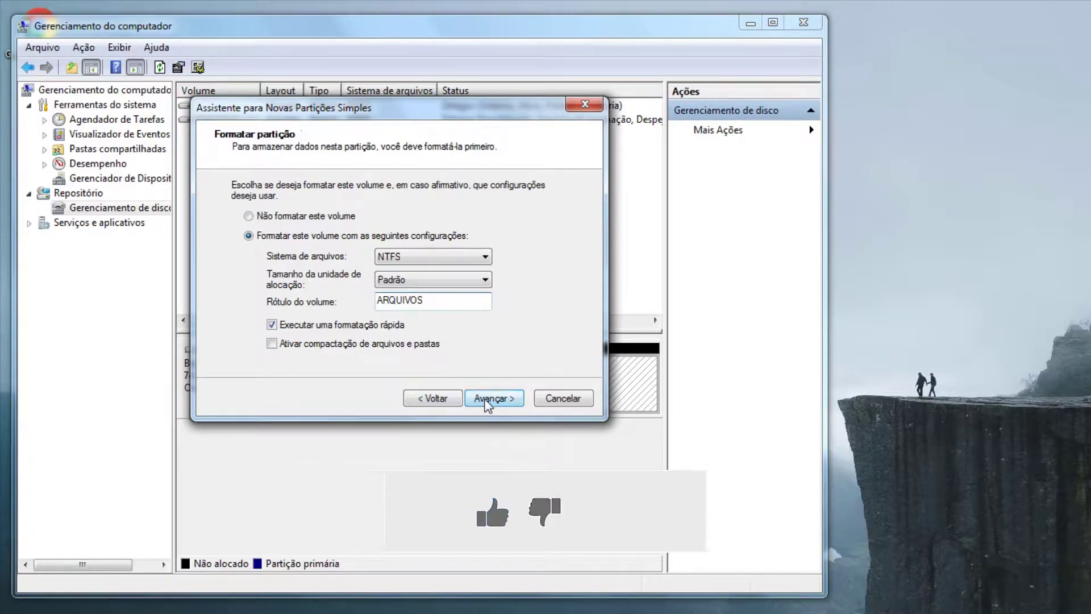
{"action": "left_click", "coordinate": [488, 401]}
{"action": "left_click", "coordinate": [487, 400]}
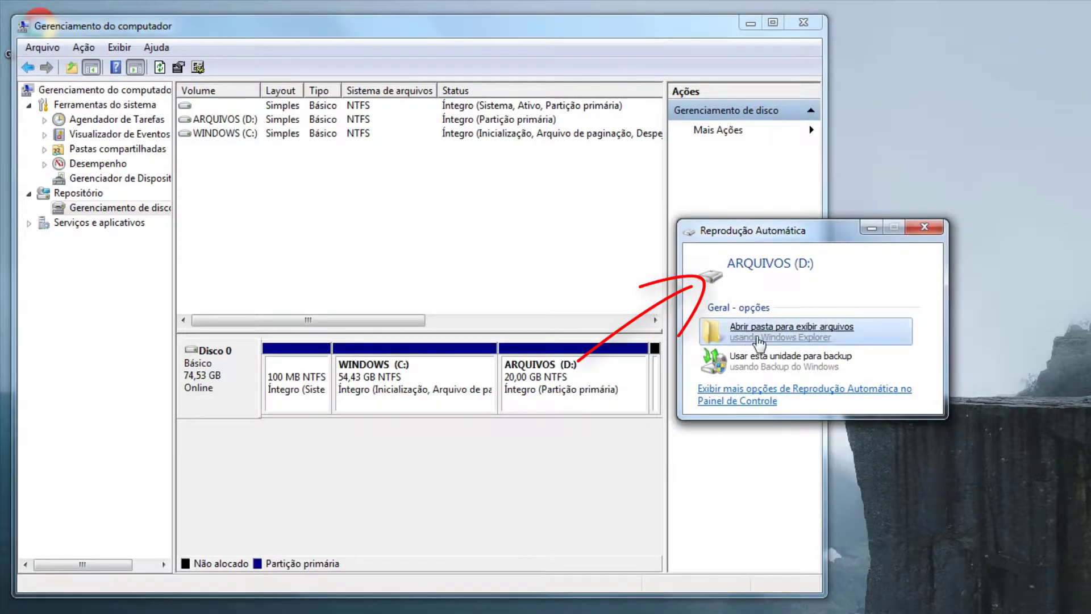
Step: Open the ARQUIVOS (D:) drive and create a folder named BKP TEKI in it
{"action": "left_click", "coordinate": [759, 336]}
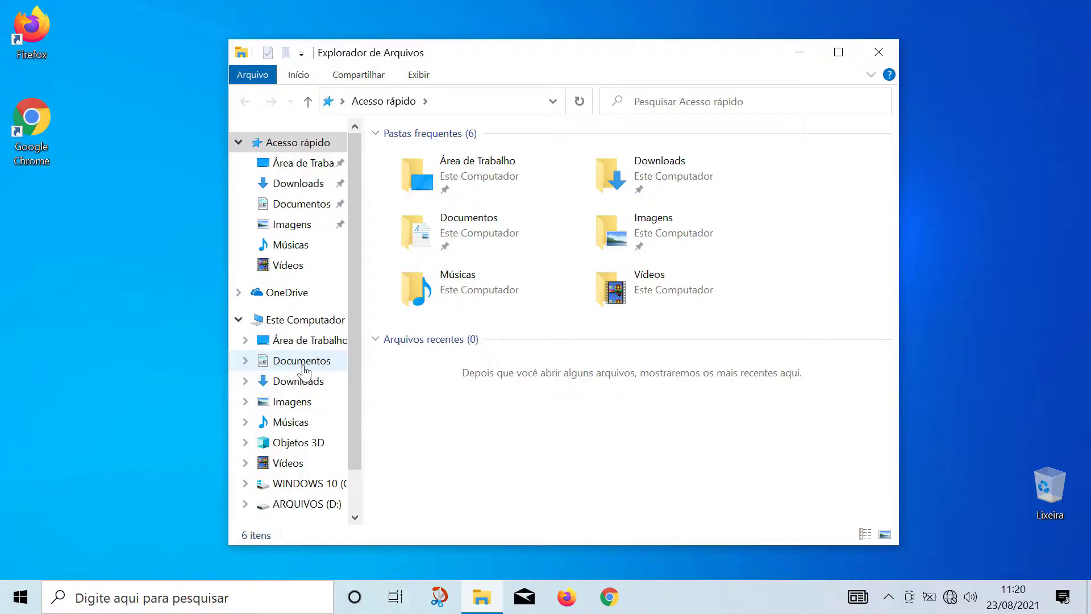
{"action": "left_click", "coordinate": [267, 319]}
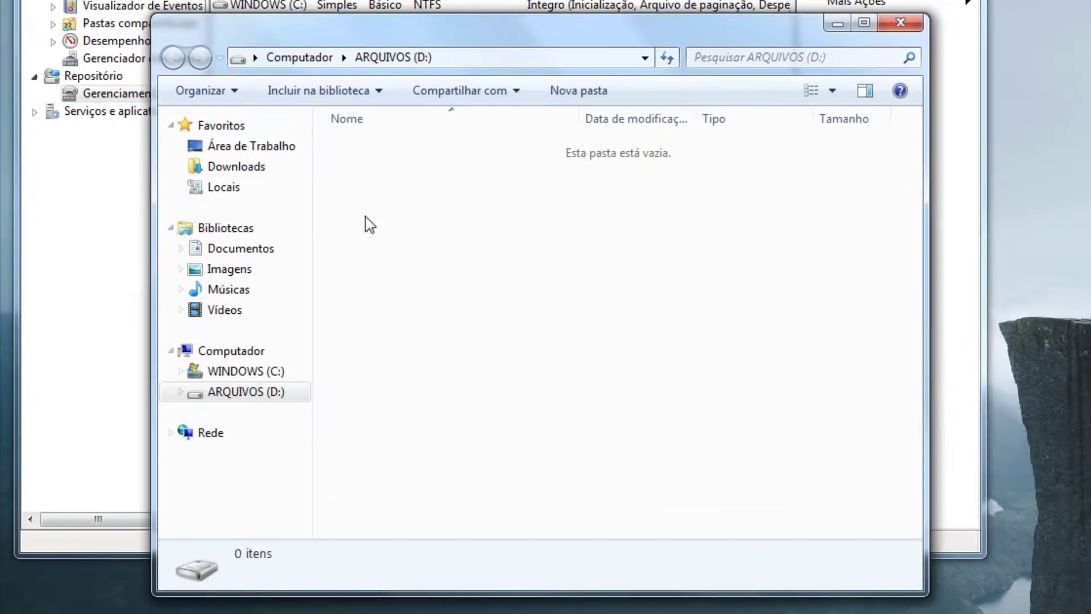
{"action": "right_click", "coordinate": [365, 216]}
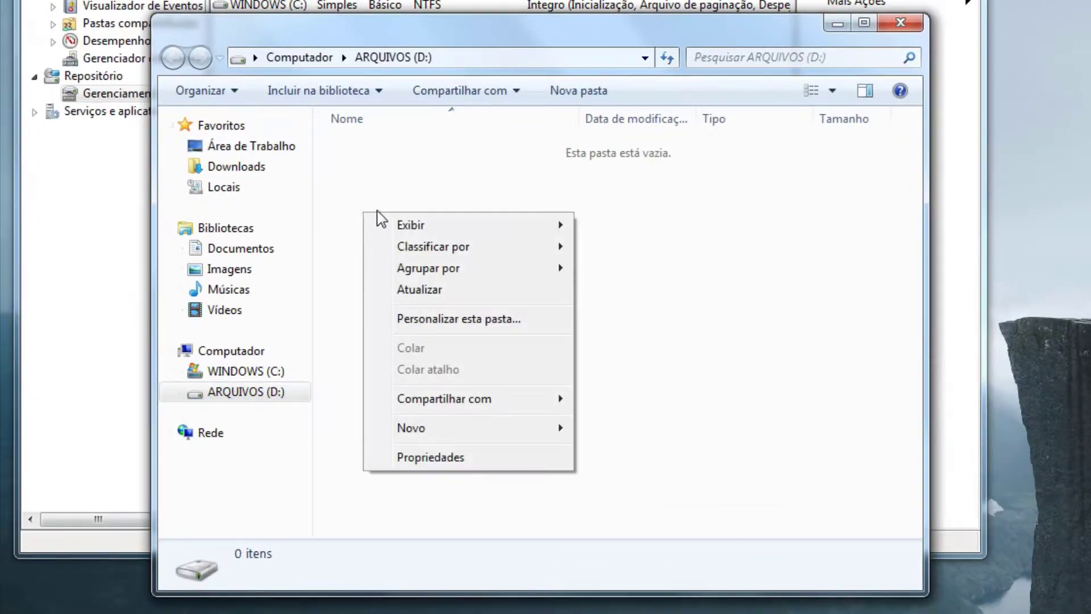
{"action": "mouse_move", "coordinate": [511, 434]}
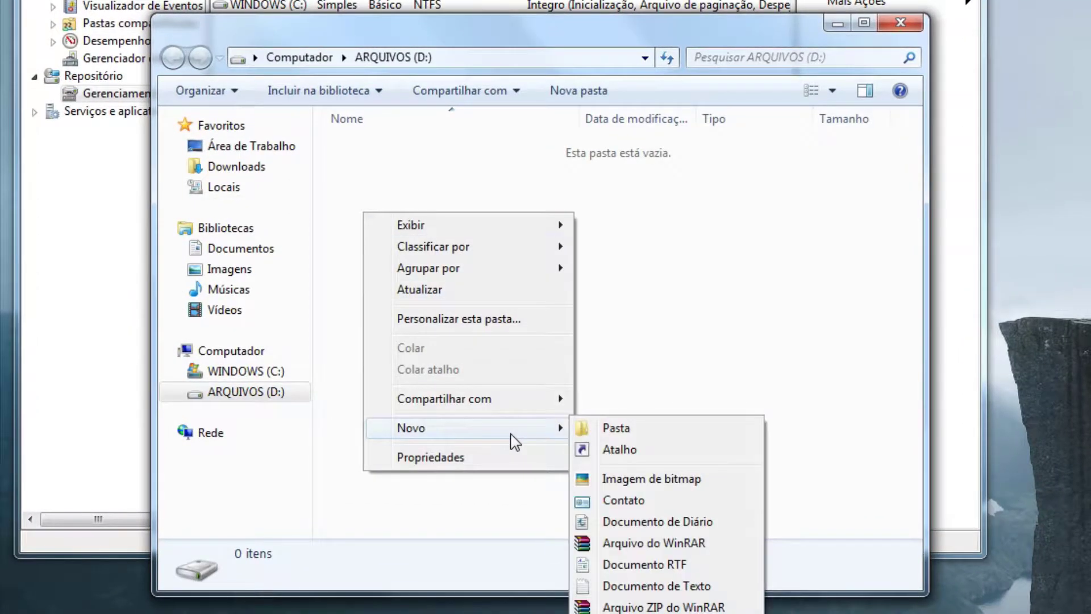
{"action": "left_click", "coordinate": [606, 432]}
{"action": "type", "text": "BKP TEKI"}
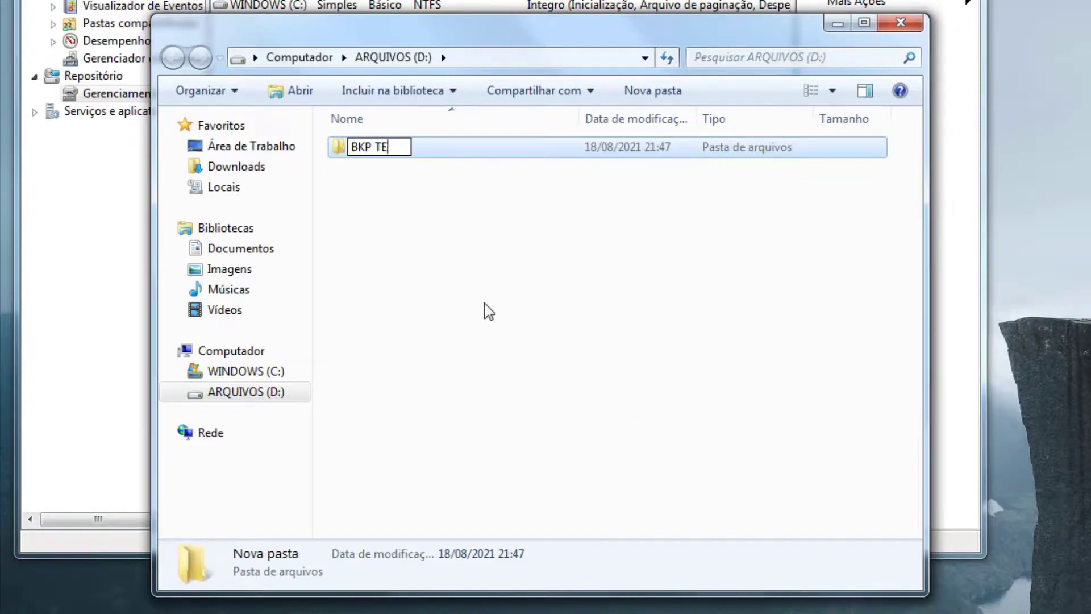
{"action": "left_click", "coordinate": [396, 248]}
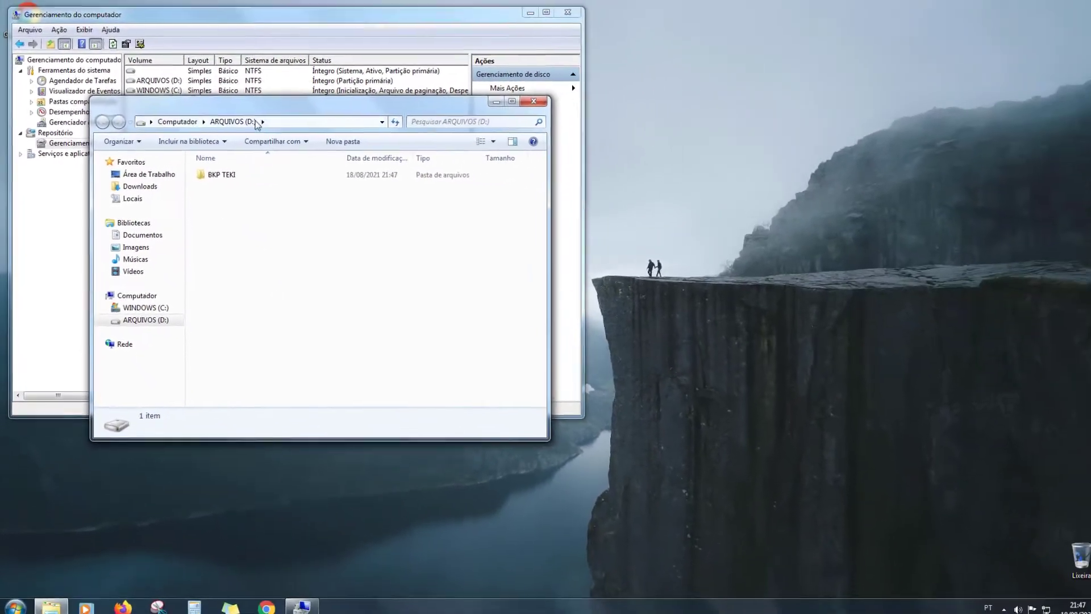
{"action": "left_click_drag", "start_coordinate": [254, 103], "coordinate": [742, 80]}
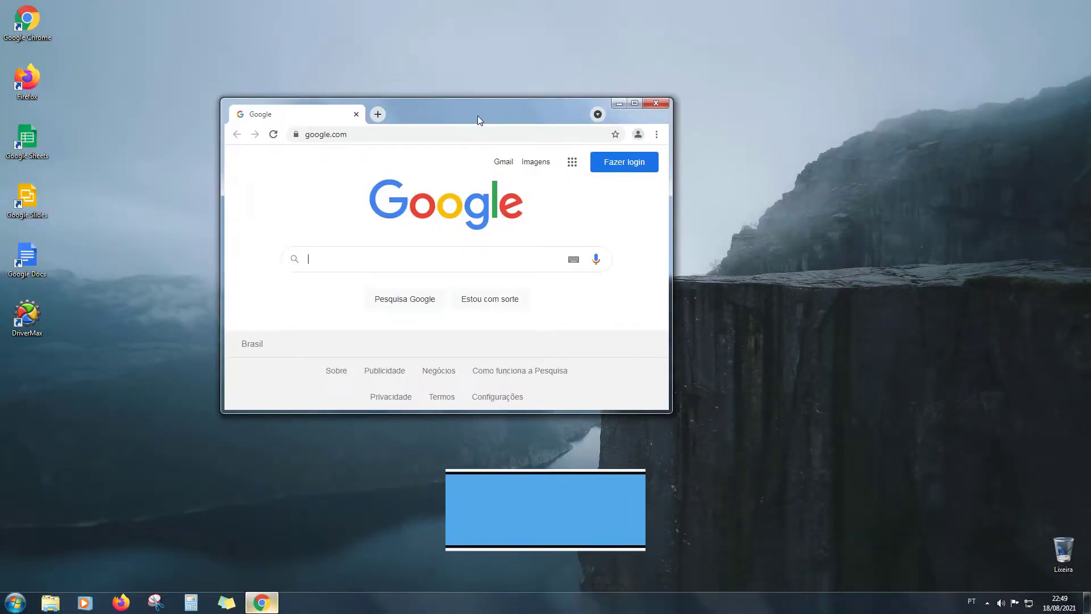
Step: Open the Google sign-in page for Chrome sync from the settings, and view the profile's sync option
{"action": "left_click", "coordinate": [656, 134]}
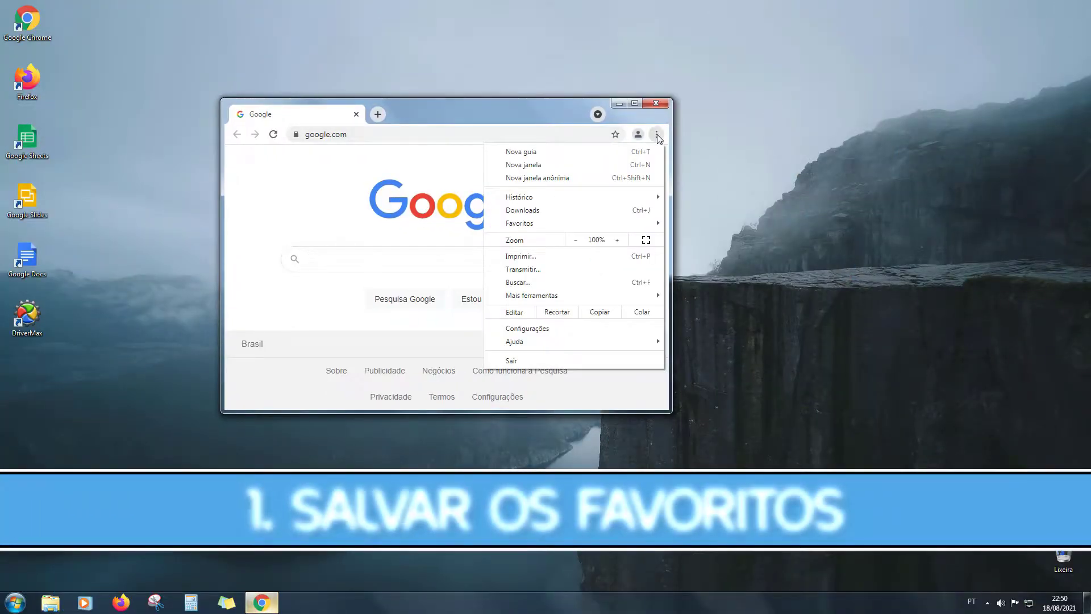
{"action": "left_click", "coordinate": [566, 329]}
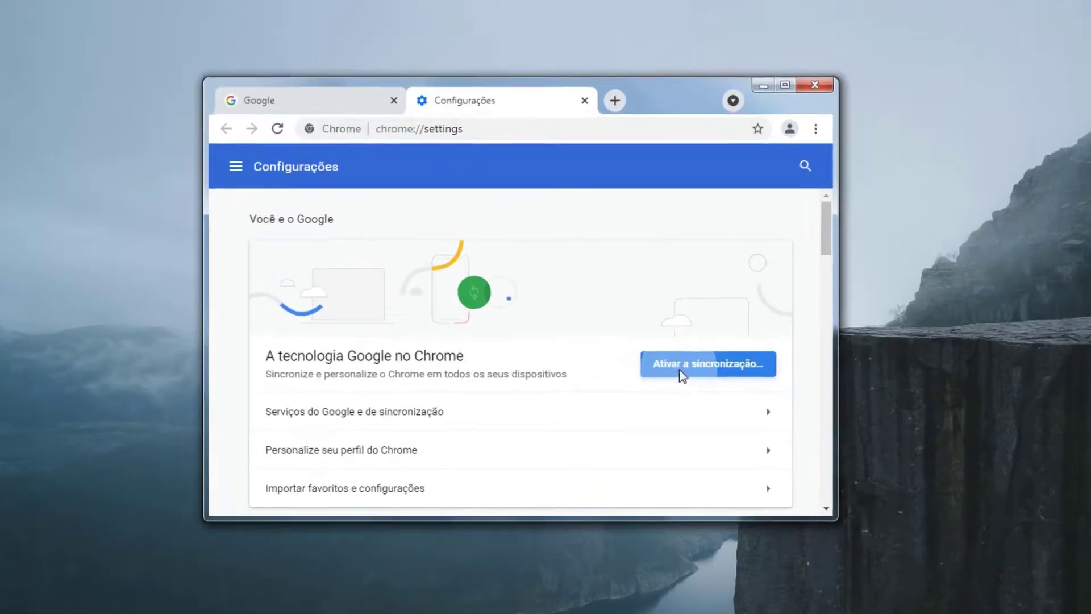
{"action": "left_click", "coordinate": [682, 373]}
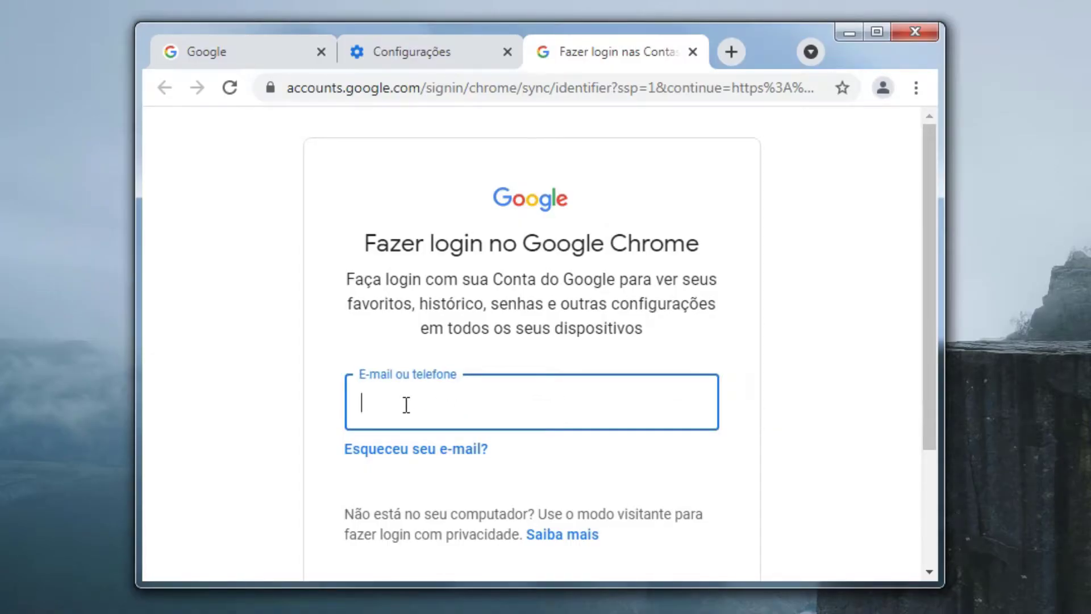
{"action": "scroll", "coordinate": [565, 387], "scroll_direction": "down", "scroll_amount": 2}
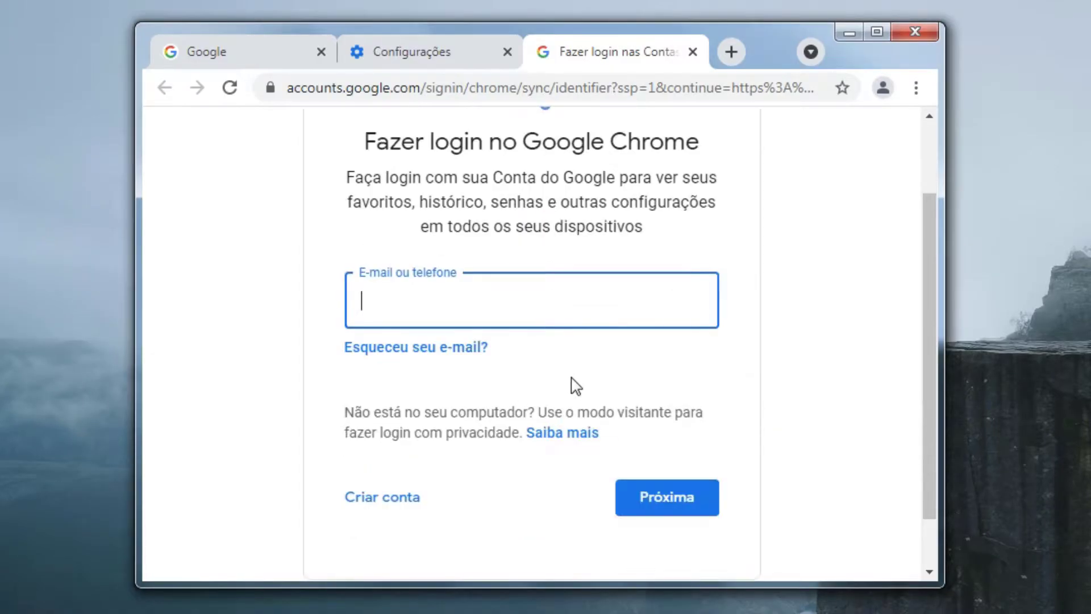
{"action": "left_click", "coordinate": [882, 96]}
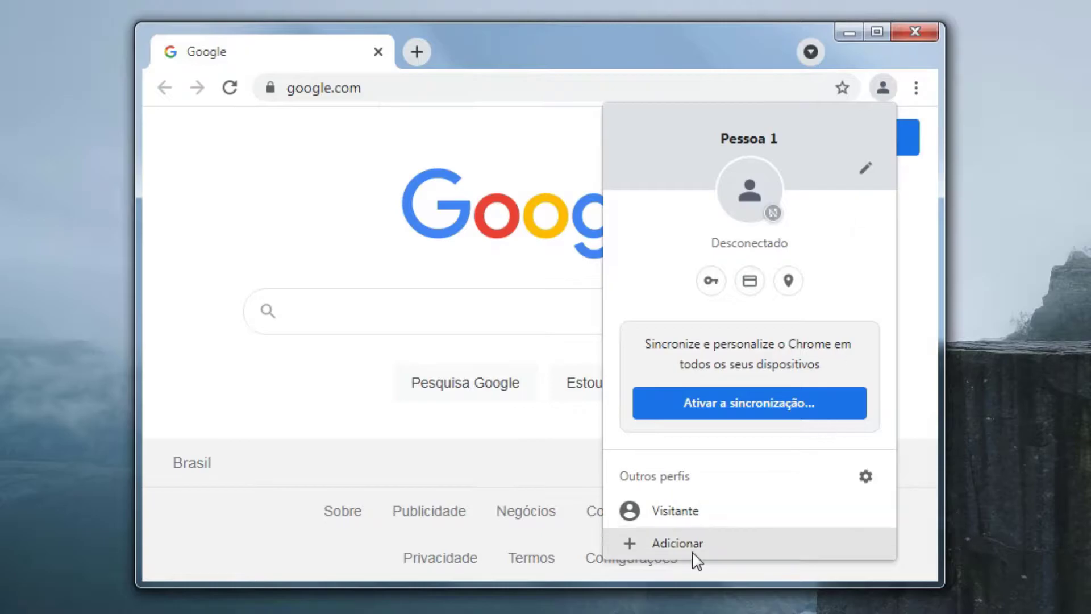
{"action": "key", "text": "Escape"}
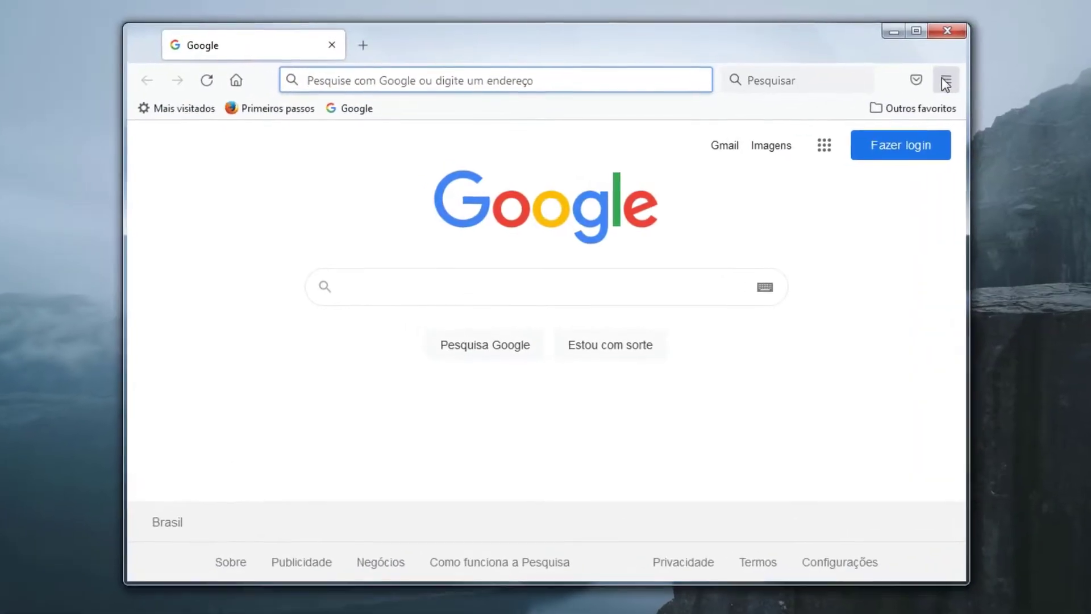
Step: Switch to Firefox and open the Firefox Sync sign-in page
{"action": "left_click", "coordinate": [945, 81]}
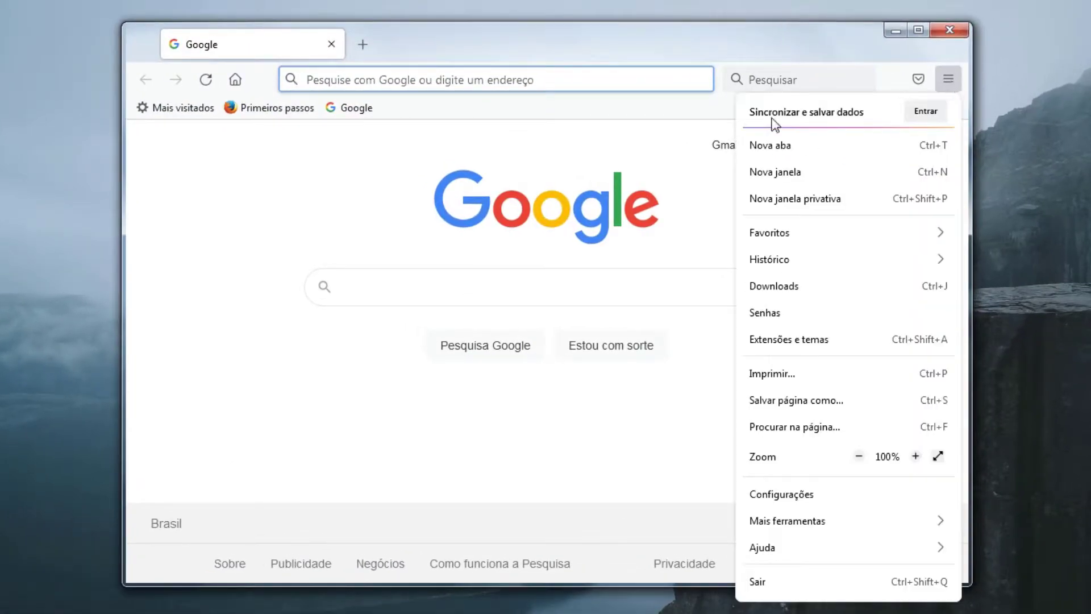
{"action": "left_click", "coordinate": [918, 111]}
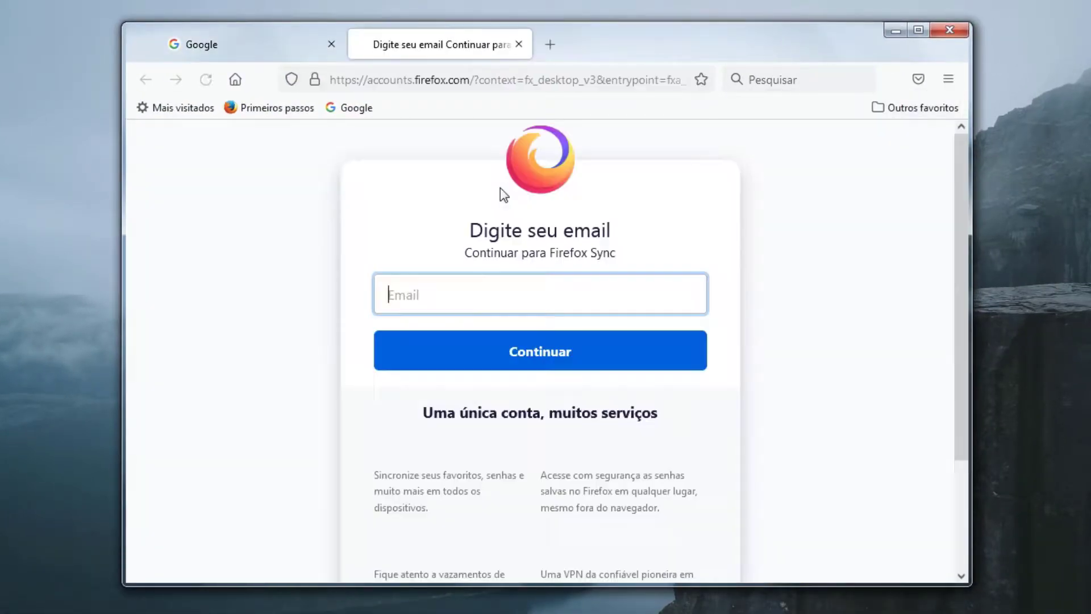
{"action": "scroll", "coordinate": [614, 398], "scroll_direction": "down", "scroll_amount": 3}
{"action": "scroll", "coordinate": [677, 415], "scroll_direction": "up", "scroll_amount": 3}
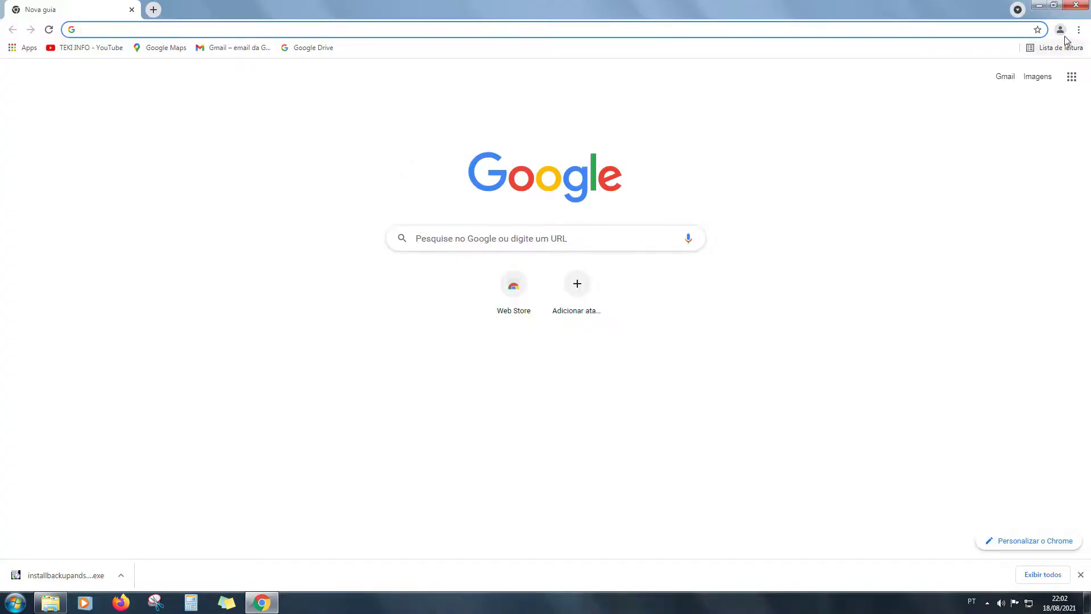
Step: Switch to Chrome, open the favourites manager and start exporting the favourites
{"action": "left_click", "coordinate": [1079, 31]}
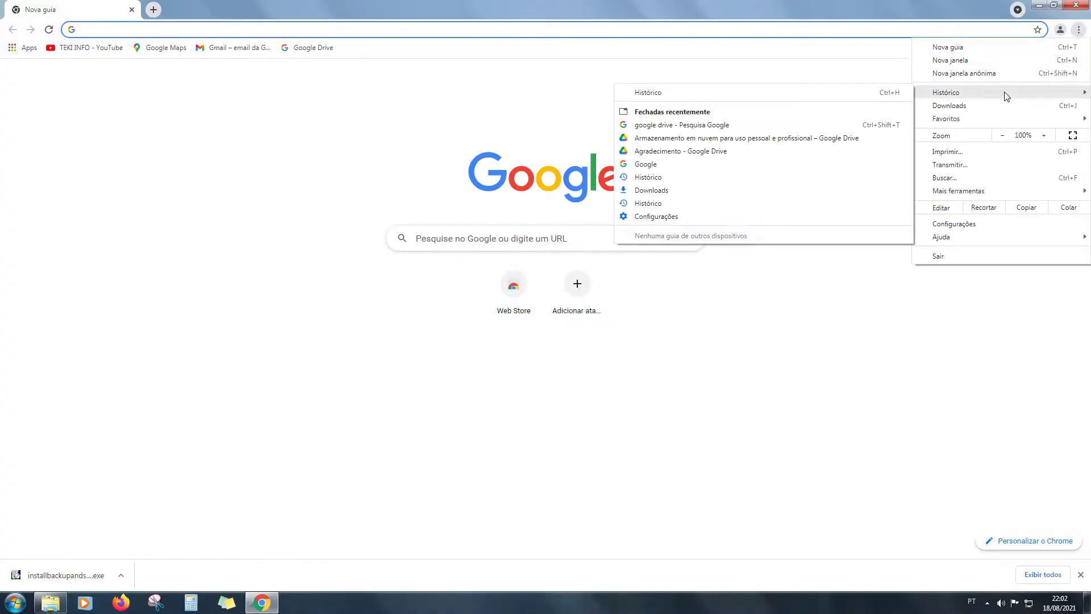
{"action": "mouse_move", "coordinate": [973, 122]}
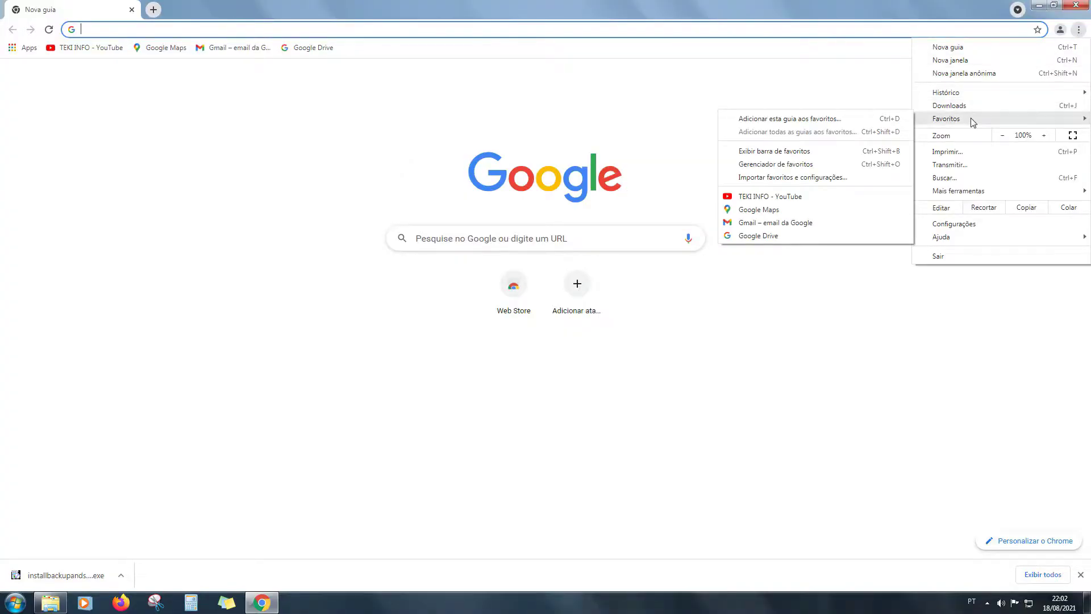
{"action": "left_click", "coordinate": [772, 166]}
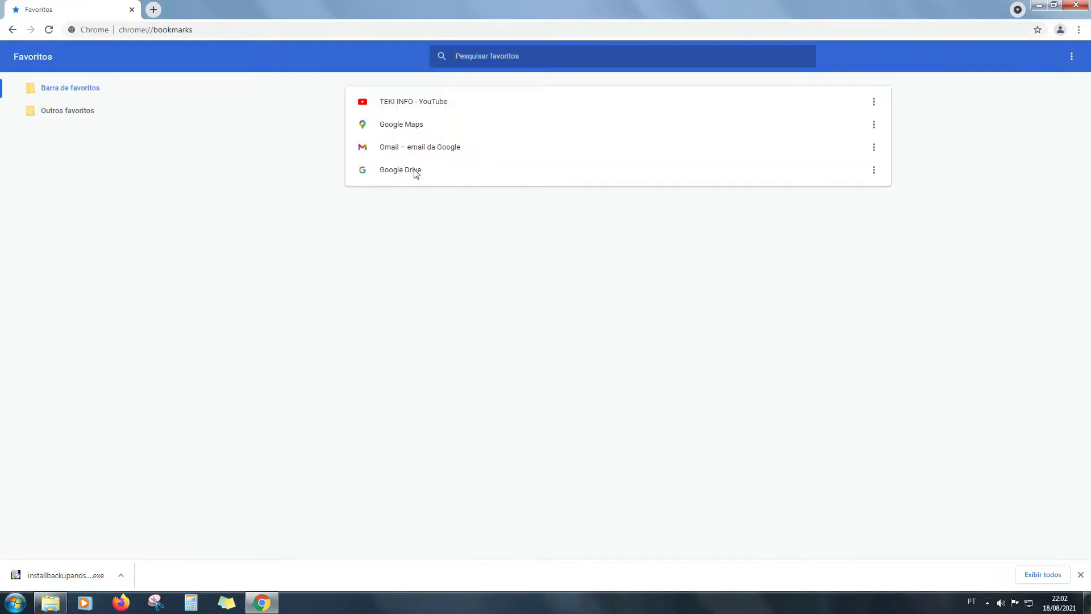
{"action": "left_click", "coordinate": [1072, 56]}
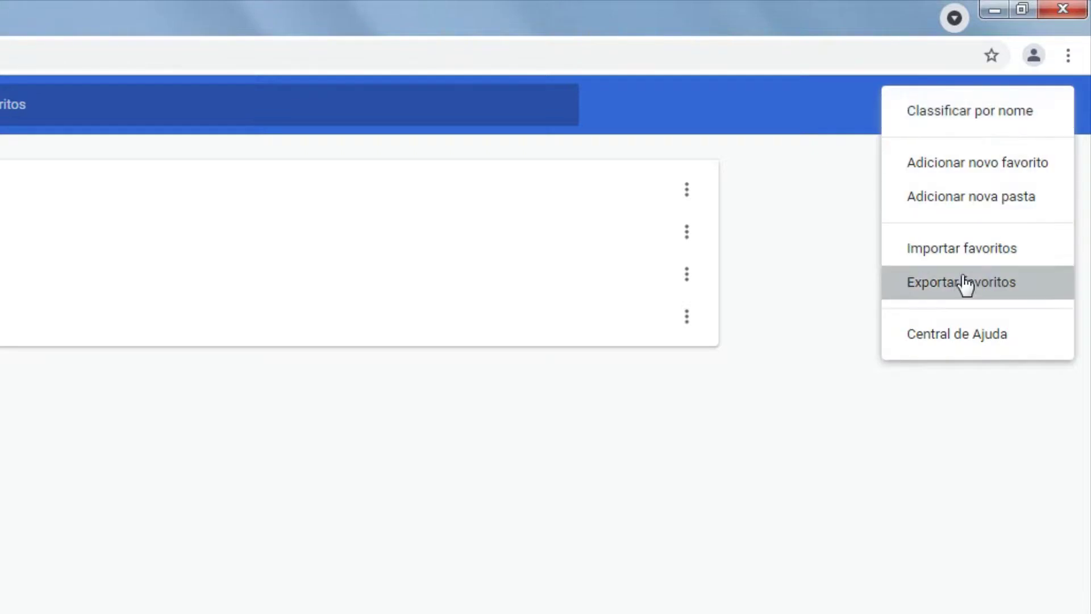
{"action": "left_click", "coordinate": [956, 284]}
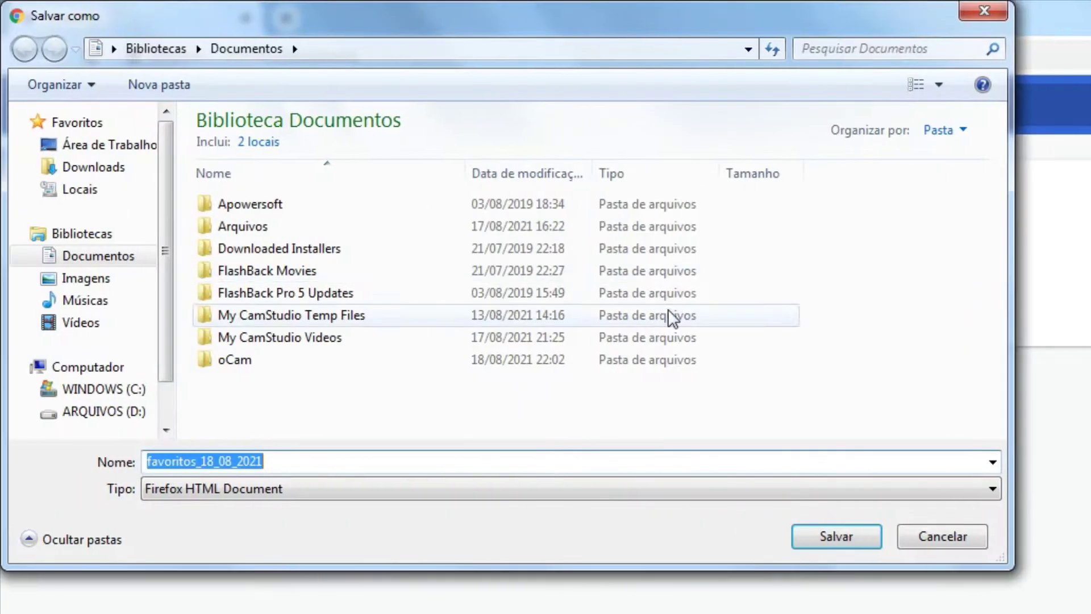
Step: Save the exported favourites in the BKP TEKI folder on ARQUIVOS (D:) as "favoritos_18_08_2021 Google", keeping the Firefox HTML Document type
{"action": "scroll", "coordinate": [162, 349], "scroll_direction": "down", "scroll_amount": 1}
{"action": "left_click", "coordinate": [98, 380]}
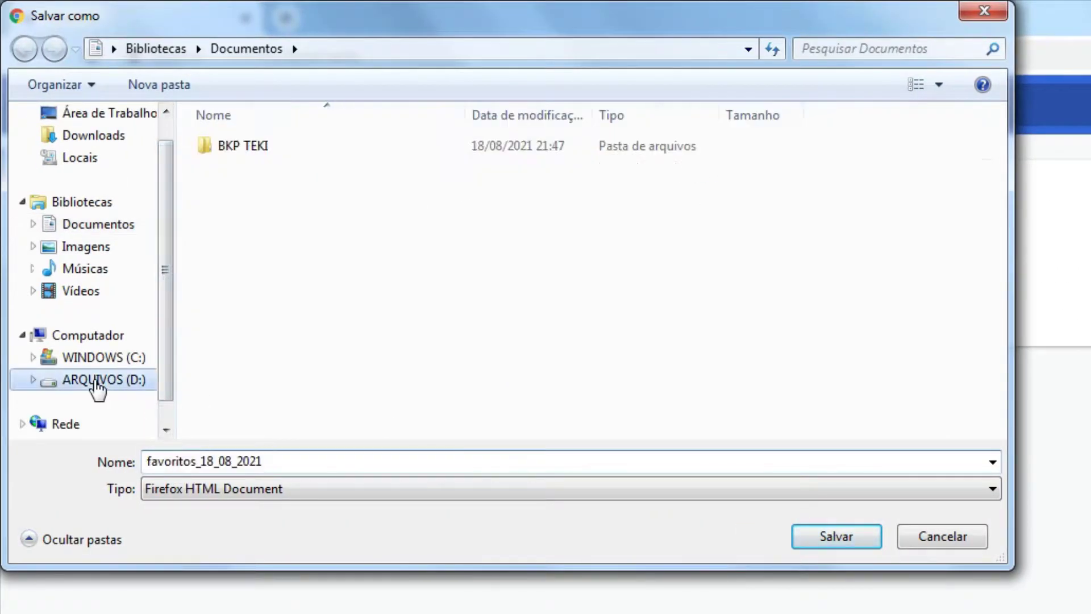
{"action": "double_click", "coordinate": [225, 149]}
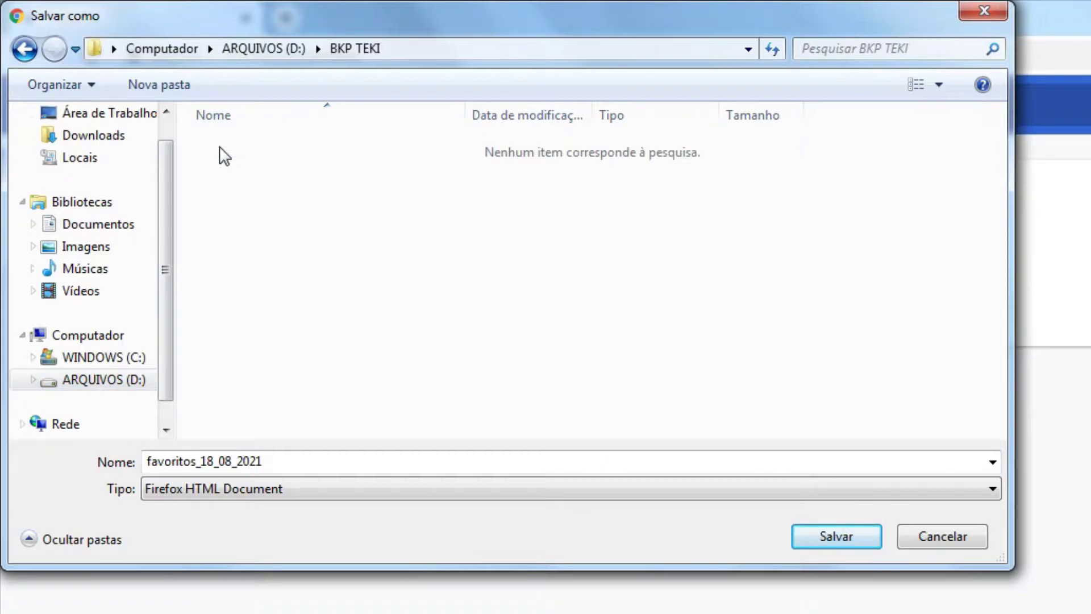
{"action": "double_click", "coordinate": [268, 463]}
{"action": "left_click", "coordinate": [272, 464]}
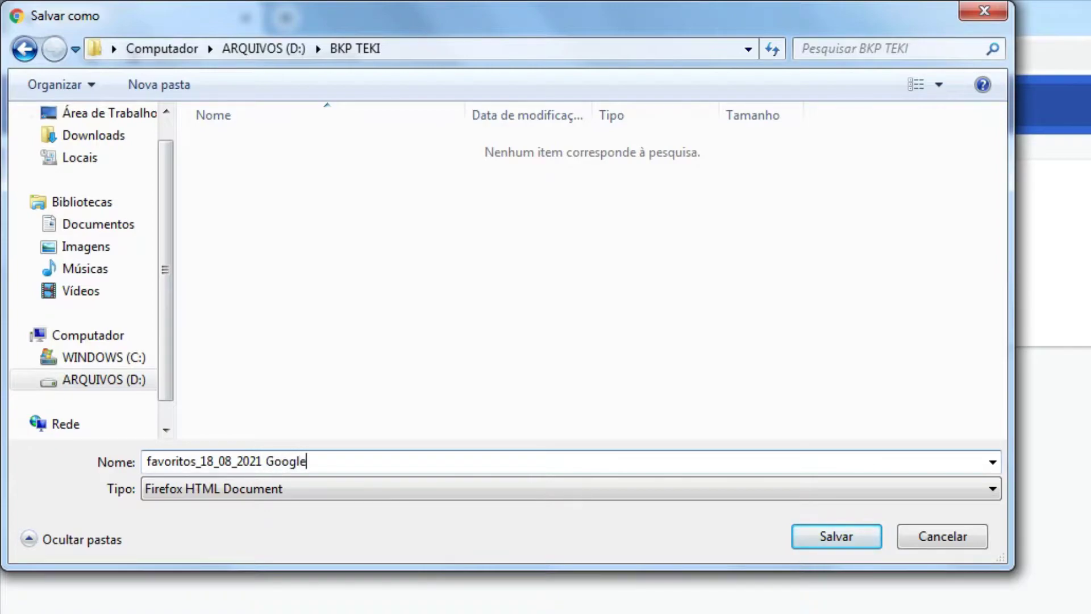
{"action": "left_click", "coordinate": [304, 351]}
{"action": "left_click", "coordinate": [325, 490]}
{"action": "left_click", "coordinate": [292, 520]}
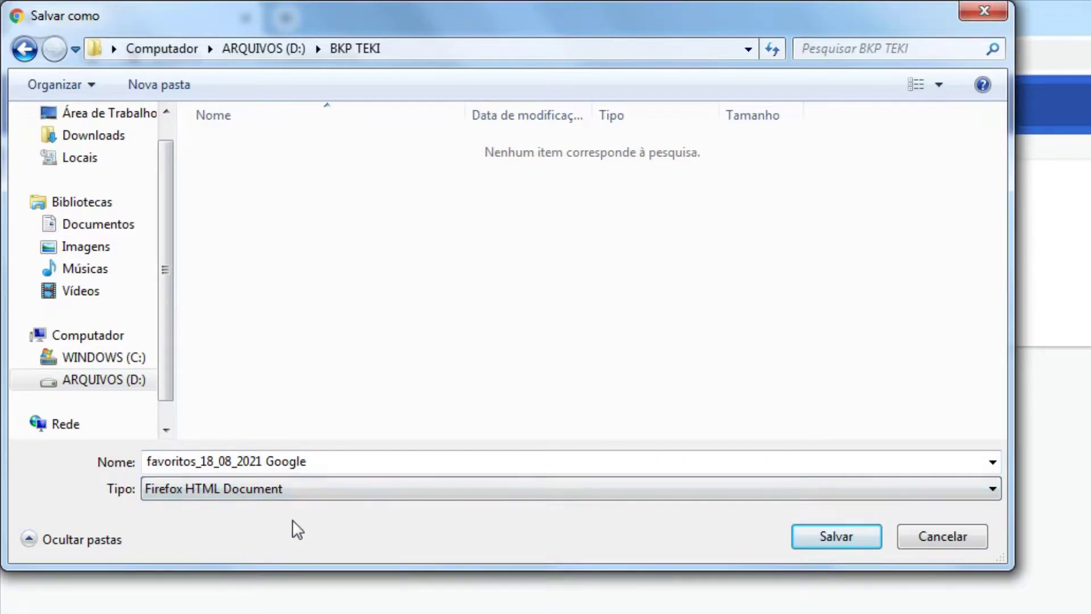
{"action": "left_click", "coordinate": [854, 540]}
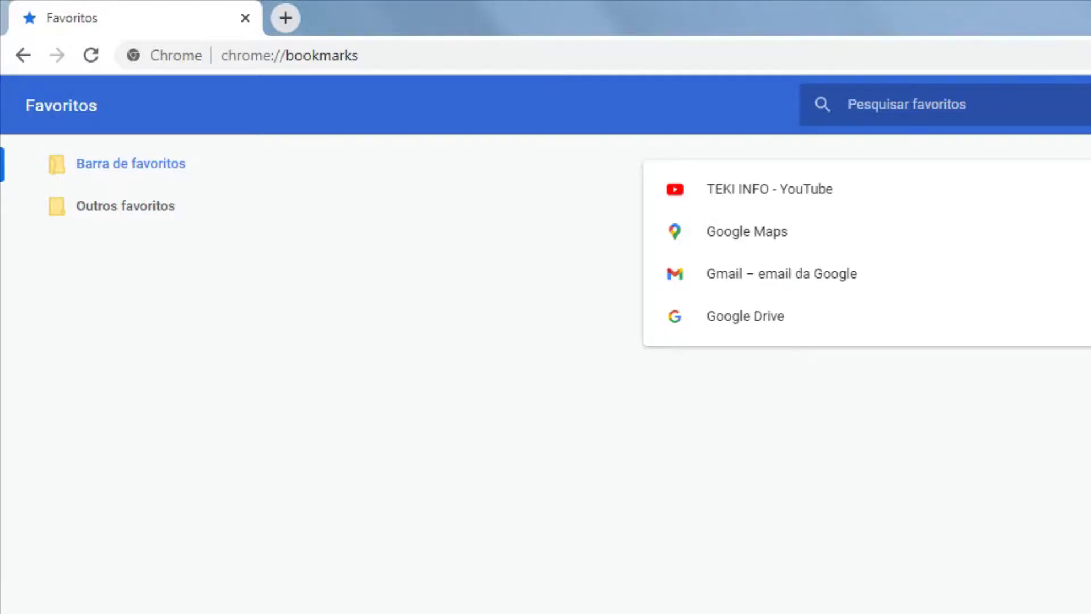
Step: Start a favourites import in Chrome and select the "favoritos_18_08_2021 Google" file in the BKP TEKI folder
{"action": "left_click", "coordinate": [1062, 111]}
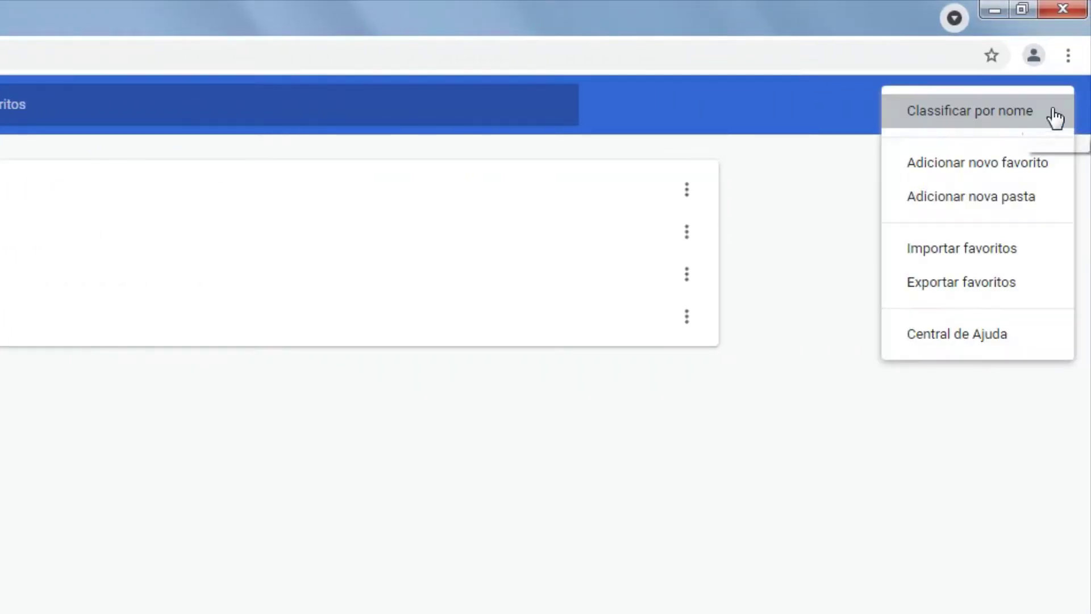
{"action": "left_click", "coordinate": [947, 251]}
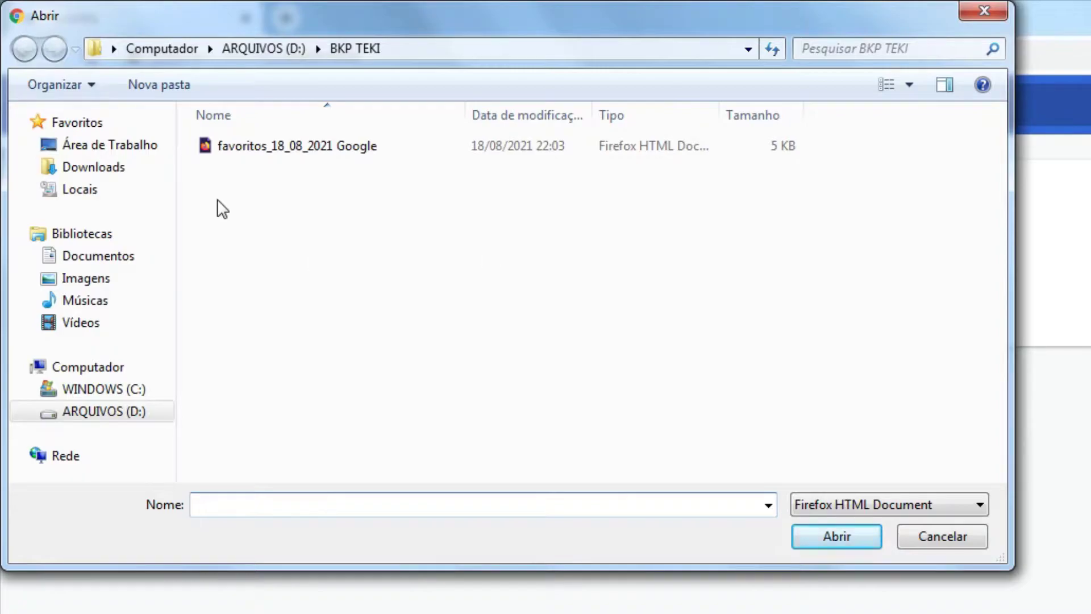
{"action": "left_click", "coordinate": [256, 149]}
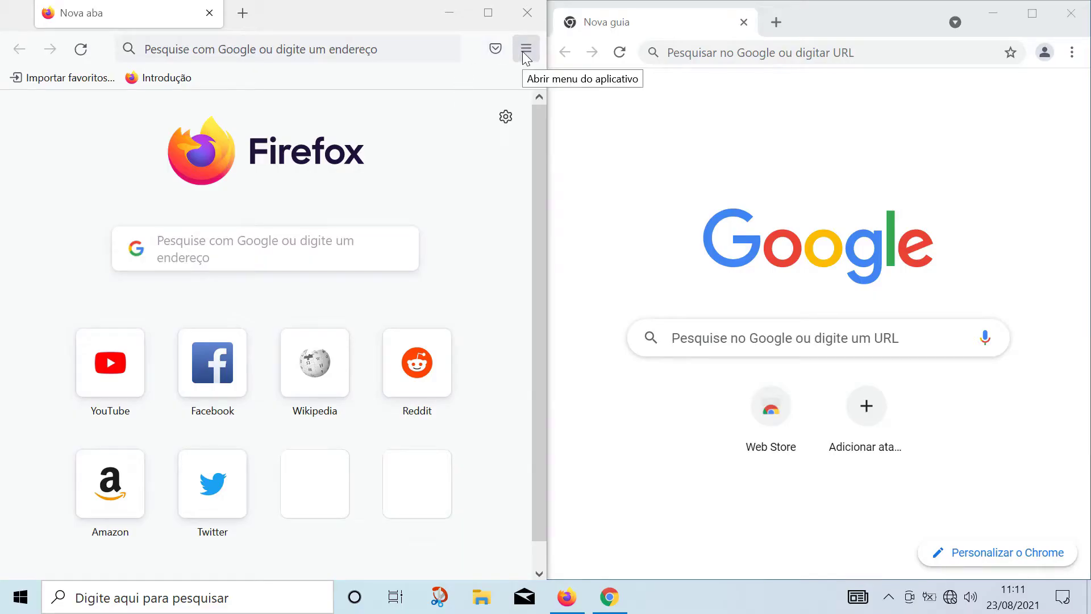
Step: Open the Firefox favourites library and view its import and backup options
{"action": "left_click", "coordinate": [524, 53]}
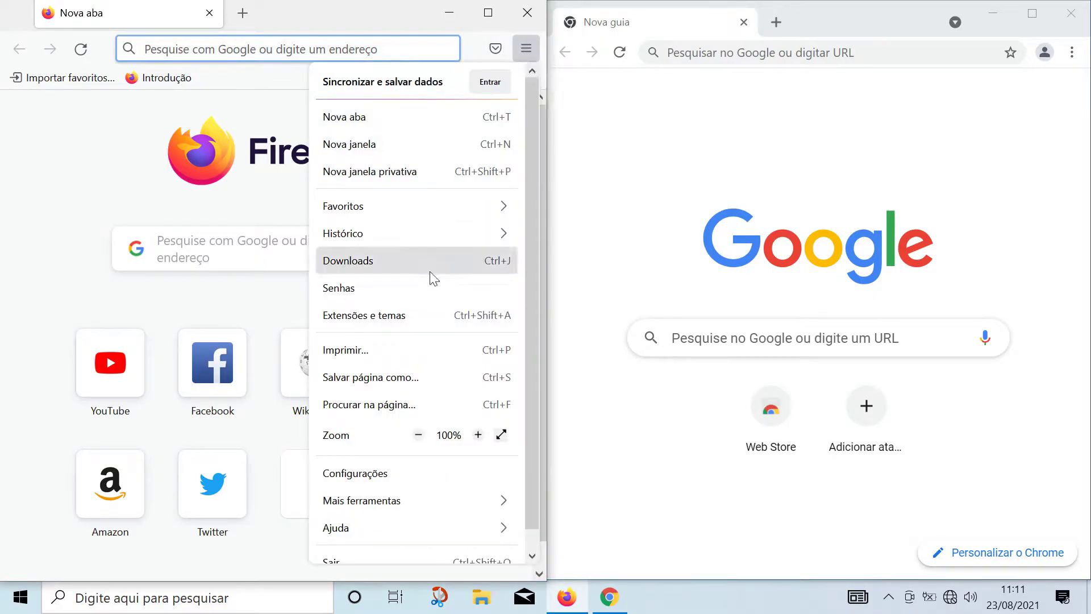
{"action": "left_click", "coordinate": [471, 206]}
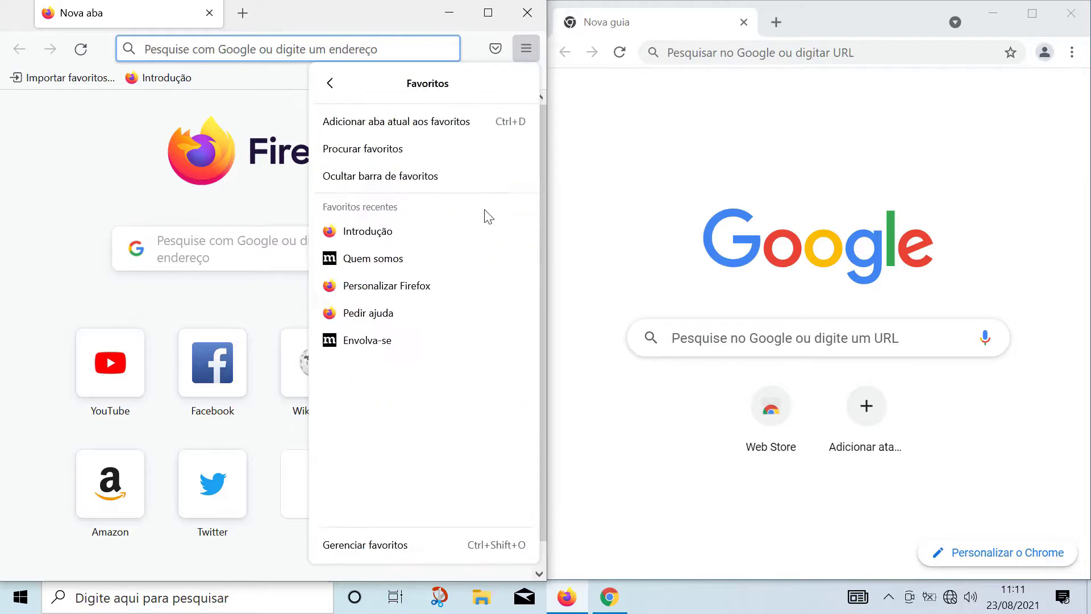
{"action": "left_click", "coordinate": [360, 549]}
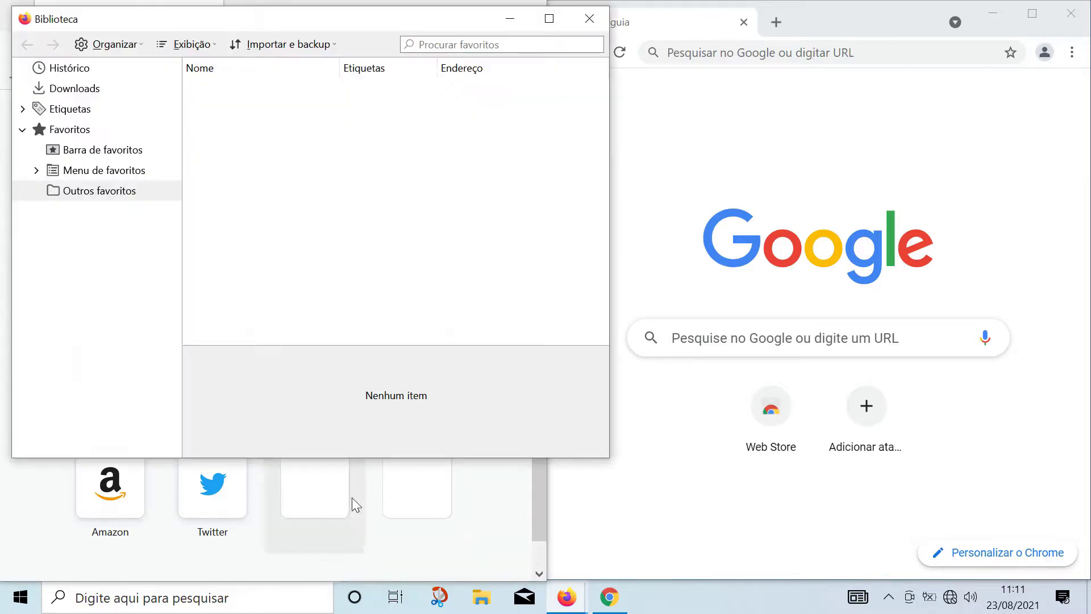
{"action": "left_click", "coordinate": [314, 46]}
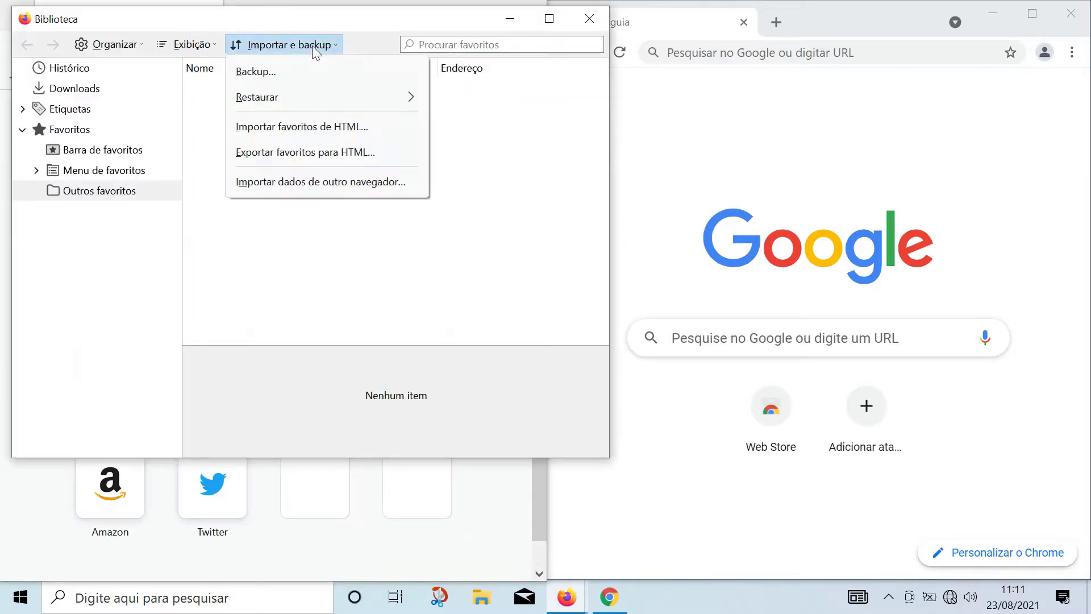
Step: Switch to Chrome, open its favourites manager and view the import and export options
{"action": "left_click", "coordinate": [837, 24]}
{"action": "left_click", "coordinate": [1073, 52]}
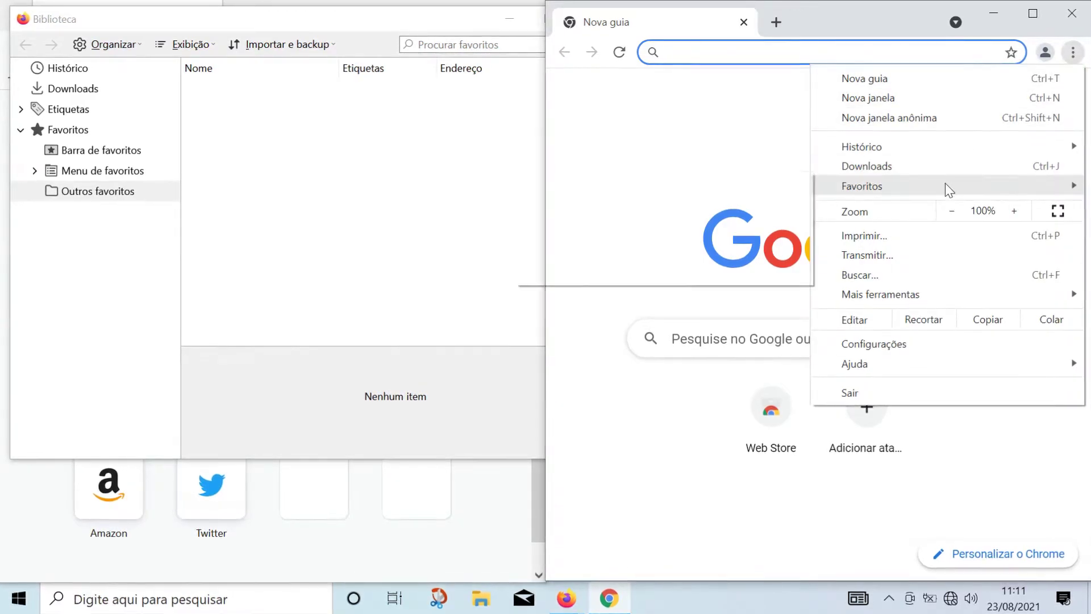
{"action": "mouse_move", "coordinate": [946, 183]}
{"action": "left_click", "coordinate": [601, 255]}
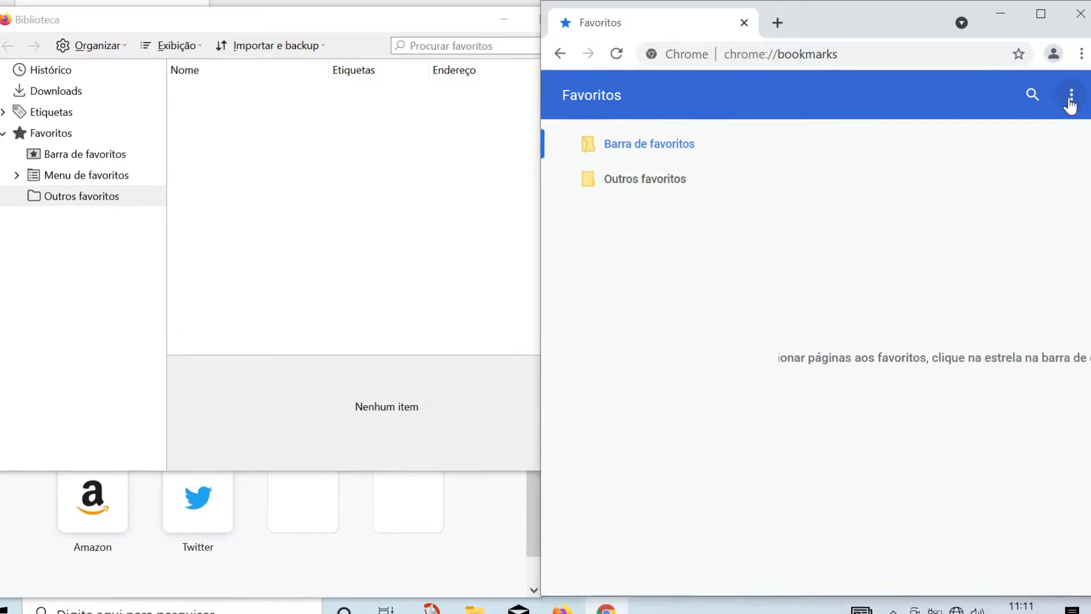
{"action": "left_click", "coordinate": [1070, 98]}
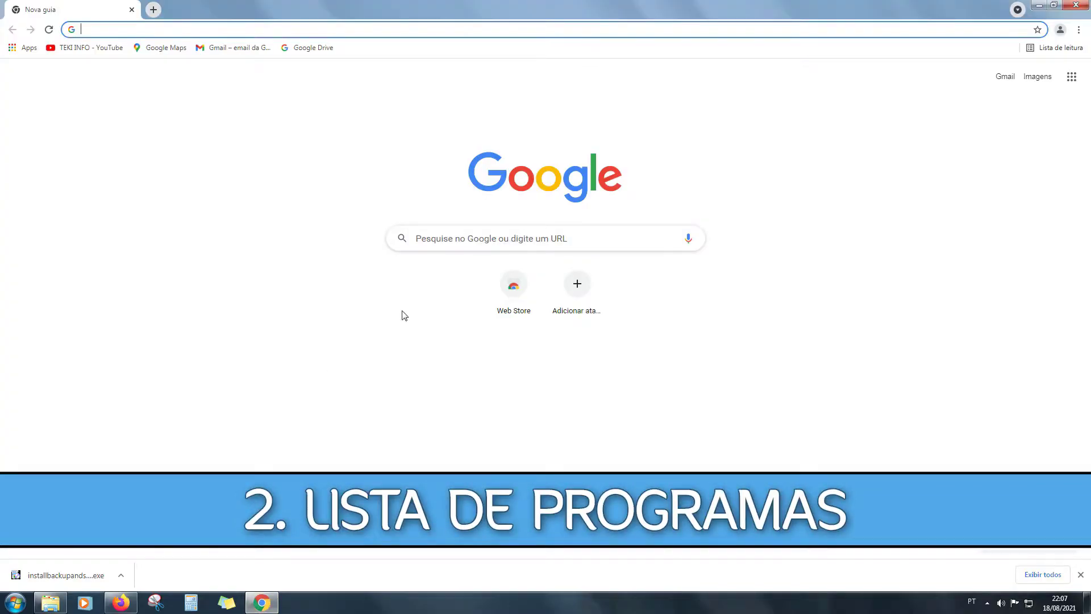
Step: Search Google for "revo" and download the portable version of Revo Uninstaller Freeware from the official site
{"action": "left_click", "coordinate": [430, 239]}
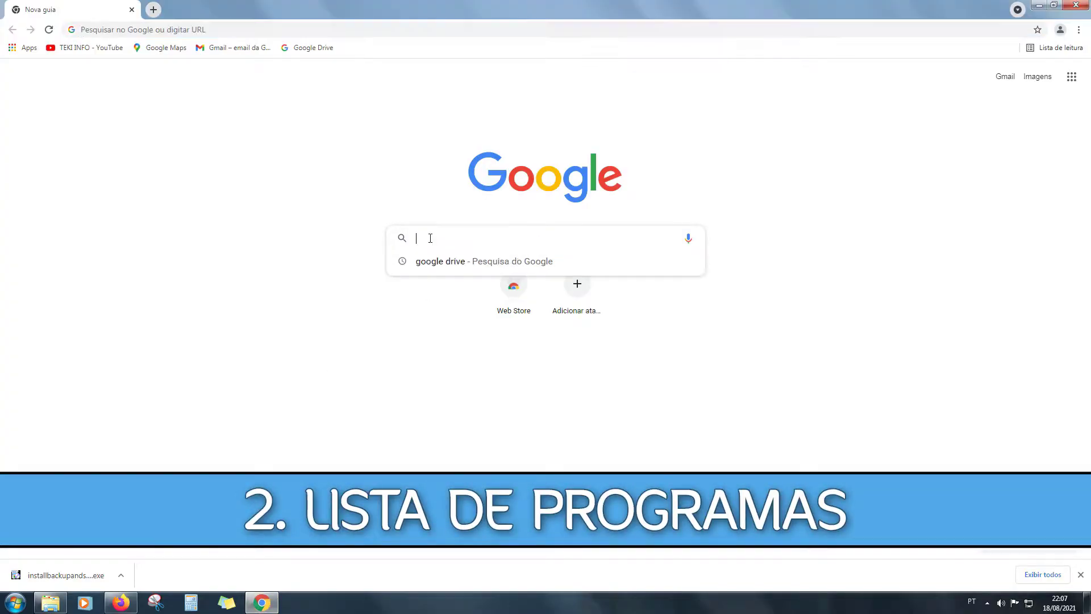
{"action": "type", "text": "revo"}
{"action": "key", "text": "Return"}
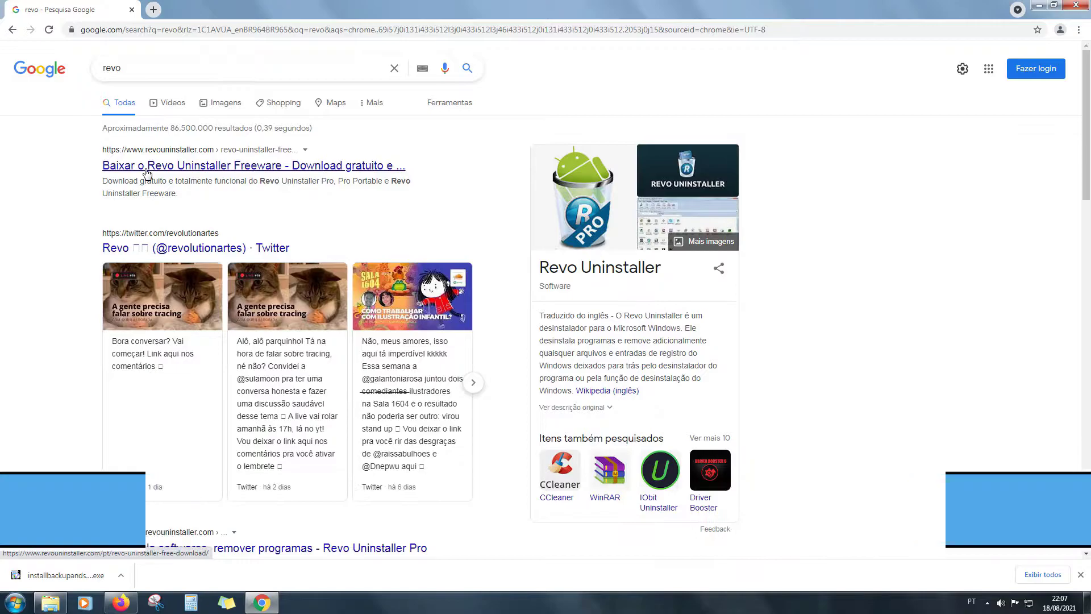
{"action": "left_click", "coordinate": [214, 166]}
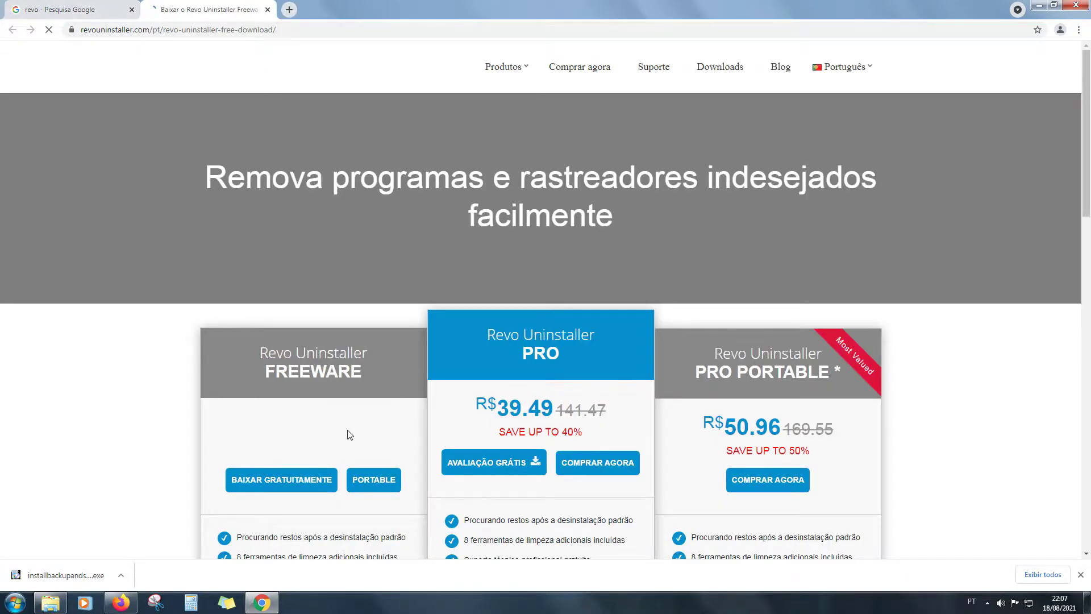
{"action": "left_click", "coordinate": [363, 466]}
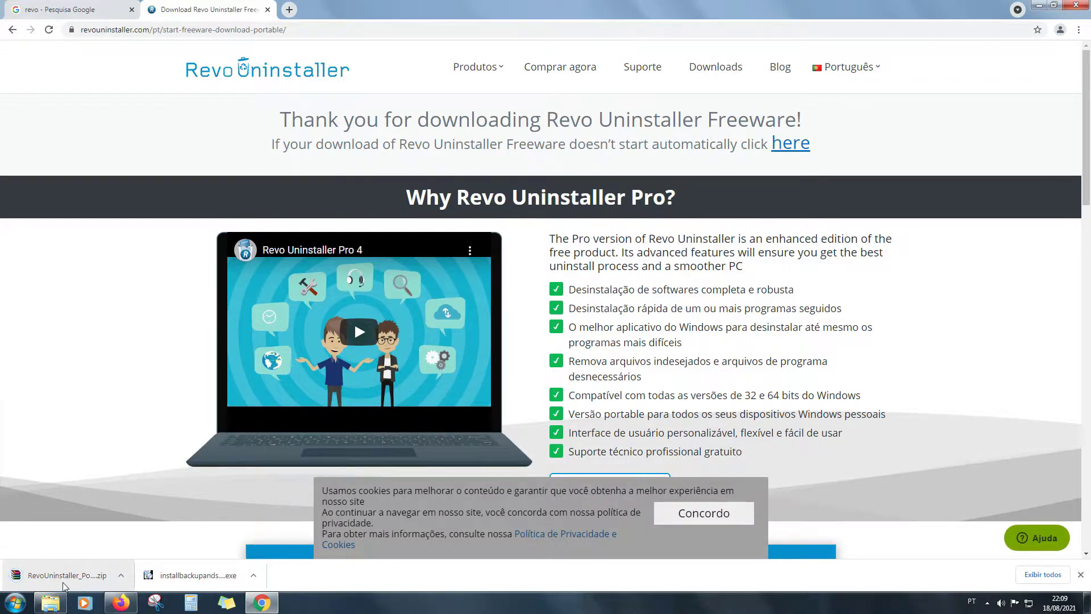
Step: Open the downloaded RevoUninstaller_Portable archive from its folder and run RevoUPort.exe from inside it
{"action": "left_click", "coordinate": [121, 575]}
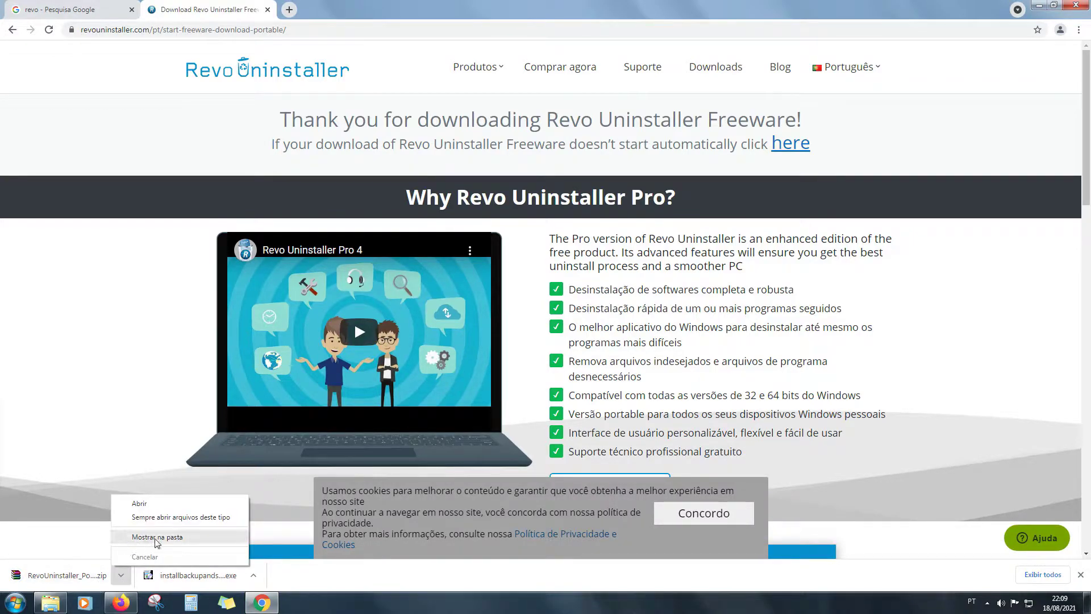
{"action": "left_click", "coordinate": [158, 538]}
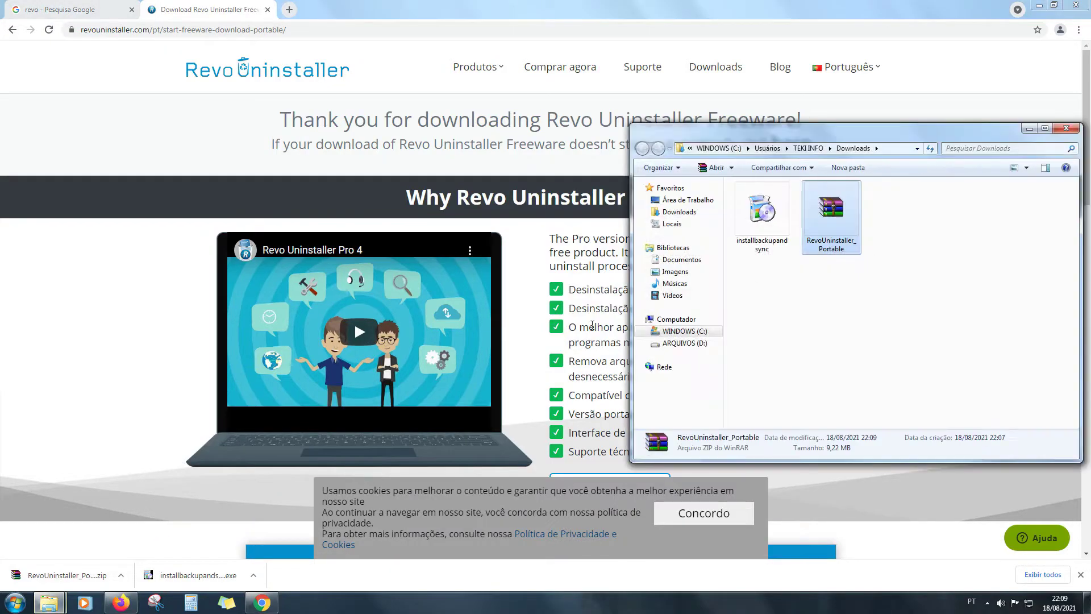
{"action": "double_click", "coordinate": [839, 221]}
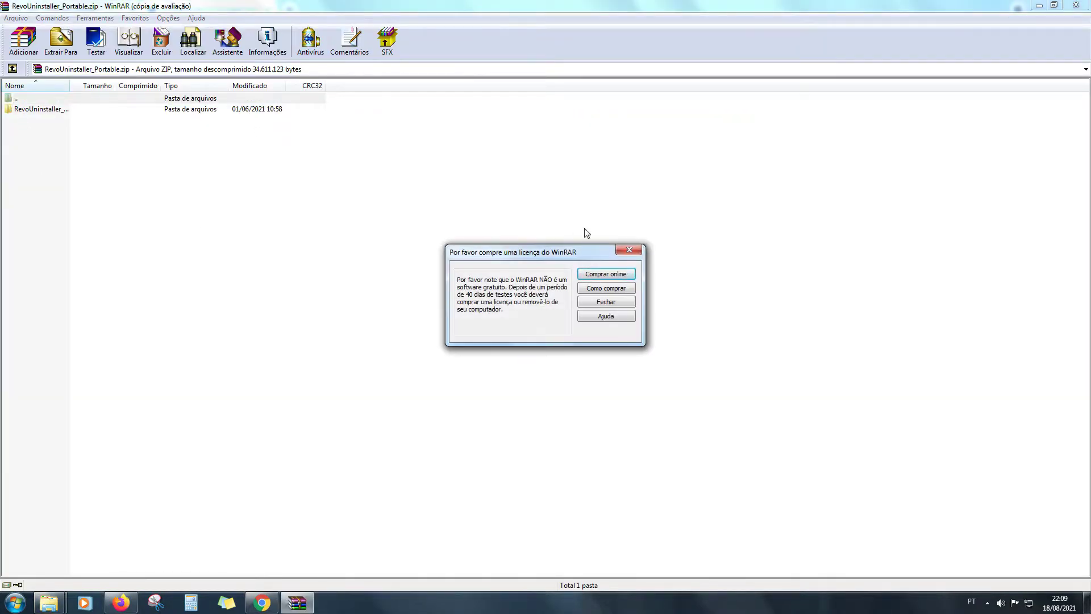
{"action": "left_click", "coordinate": [640, 251]}
{"action": "double_click", "coordinate": [19, 110]}
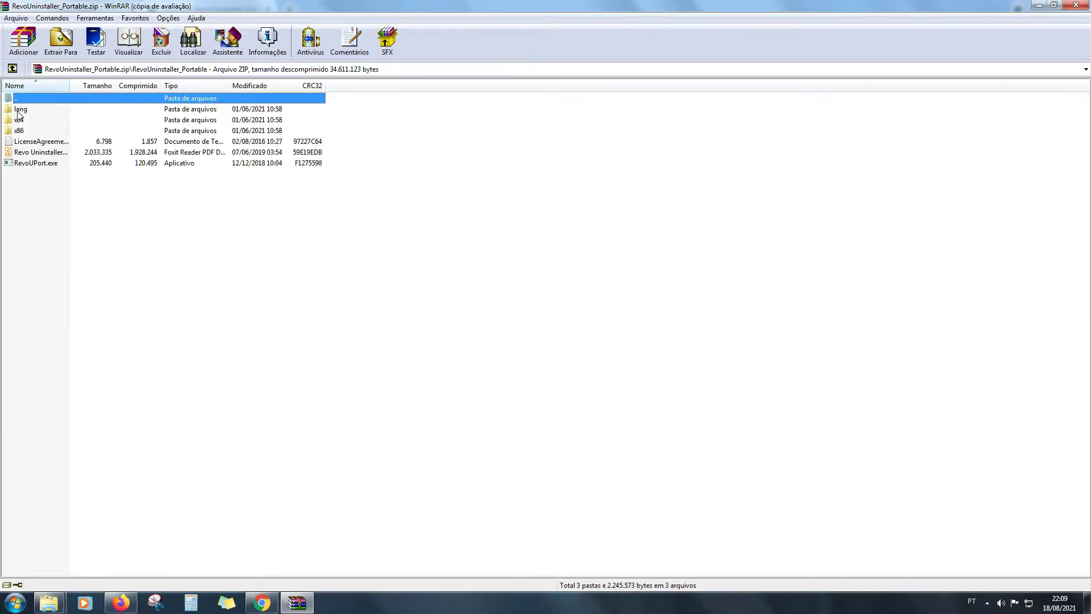
{"action": "double_click", "coordinate": [38, 164]}
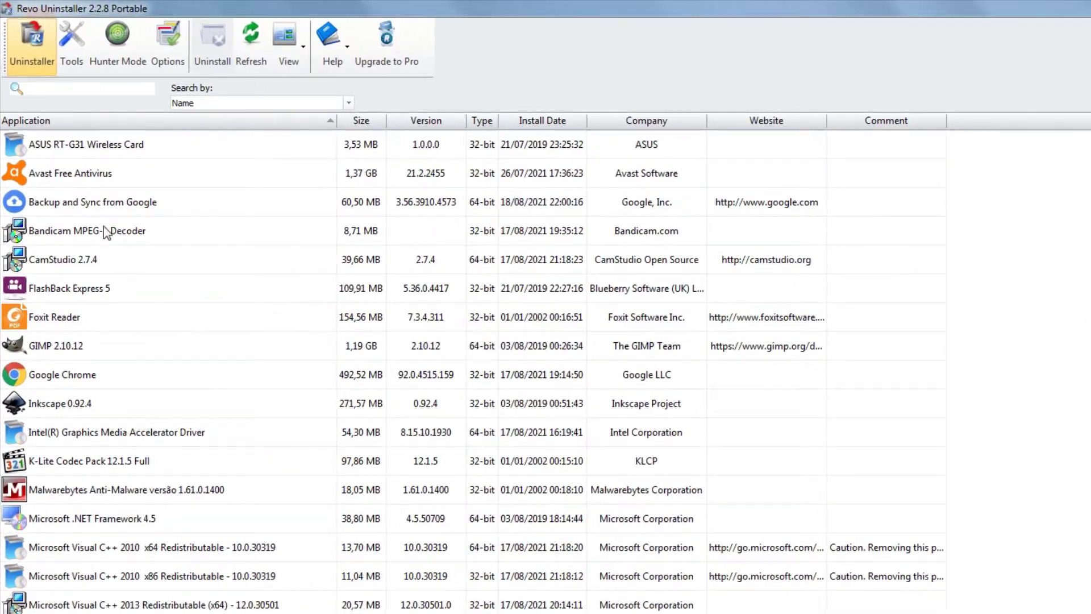
Step: Export the installed programs list in HTML format with only the Application, Version and Type columns
{"action": "right_click", "coordinate": [173, 174]}
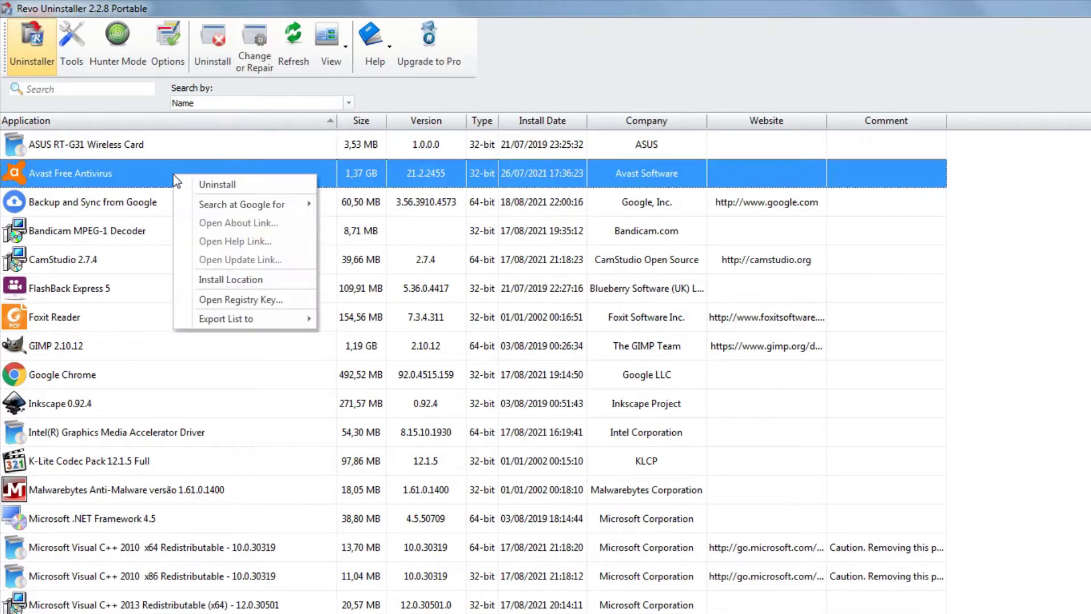
{"action": "mouse_move", "coordinate": [224, 319]}
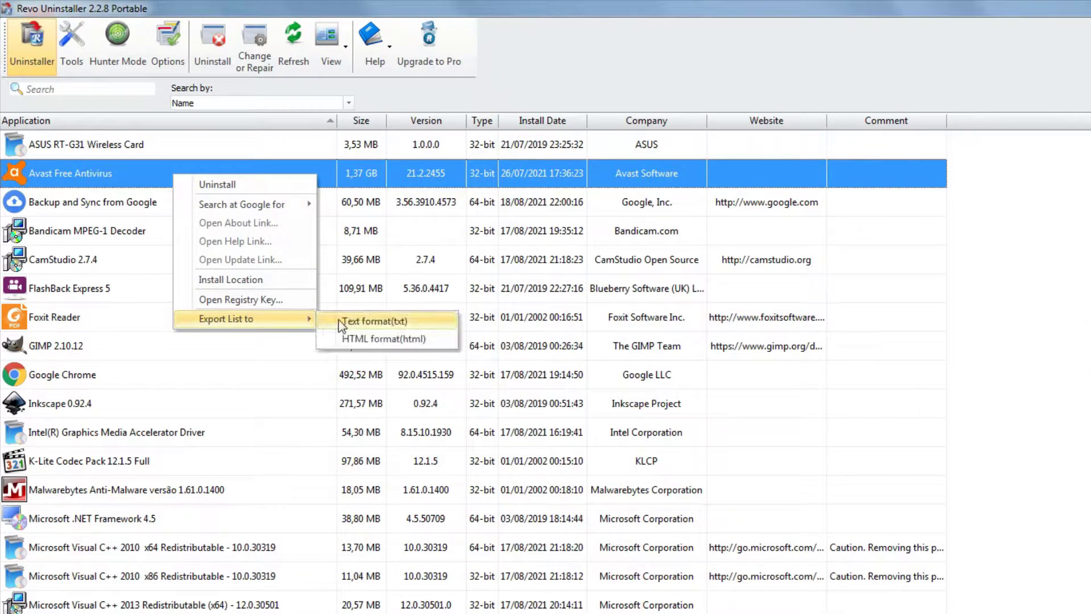
{"action": "left_click", "coordinate": [380, 340]}
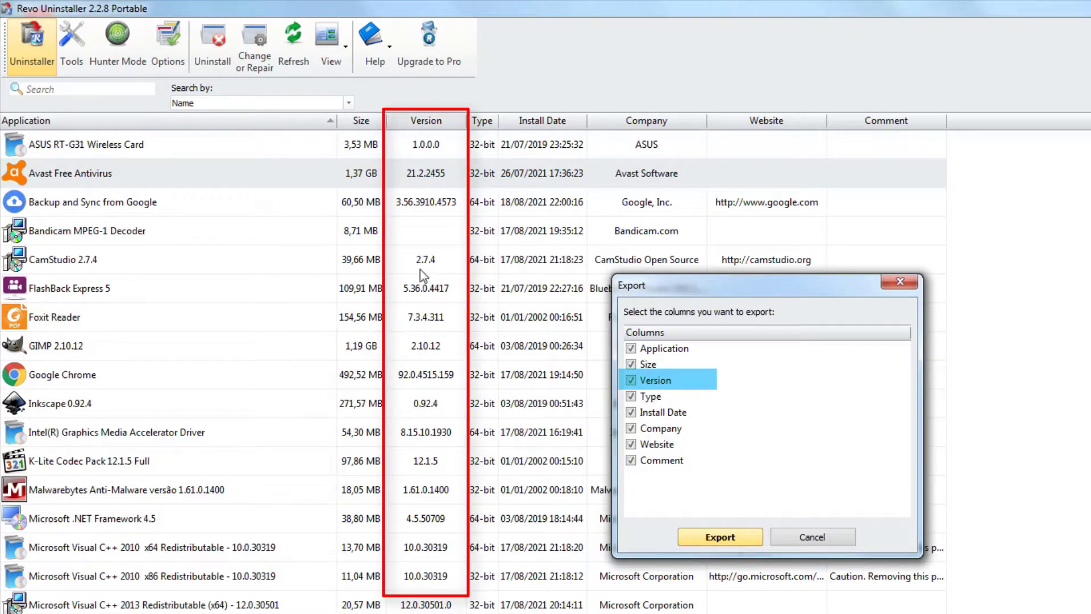
{"action": "left_click", "coordinate": [630, 364]}
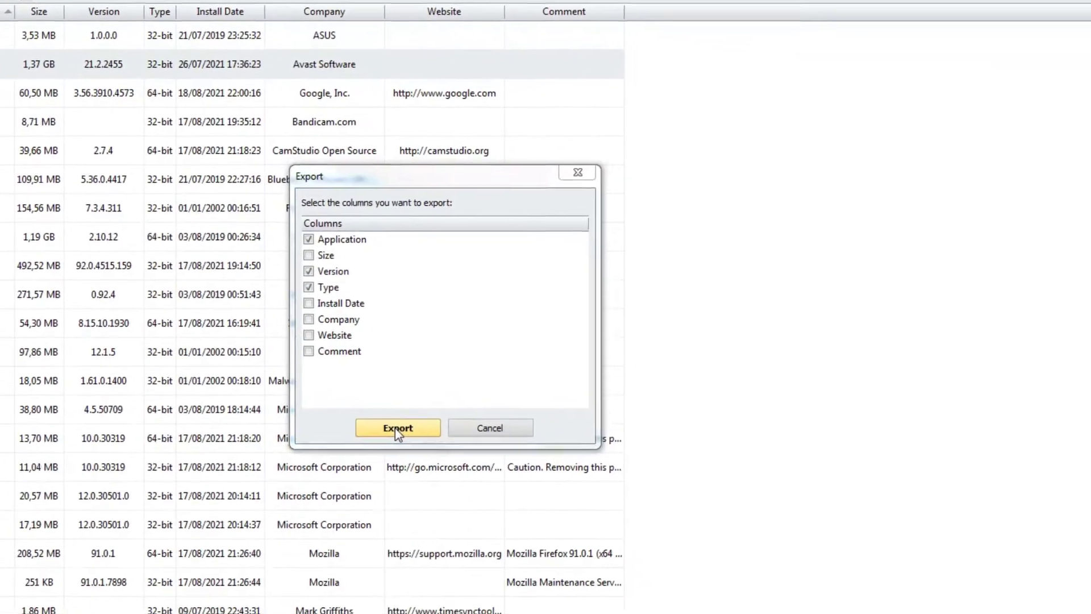
{"action": "left_click", "coordinate": [719, 537]}
Step: Save the HTML export as "Lista de programas" in the BKP TEKI folder on ARQUIVOS (D:) and open the file to check it
{"action": "left_click", "coordinate": [249, 411]}
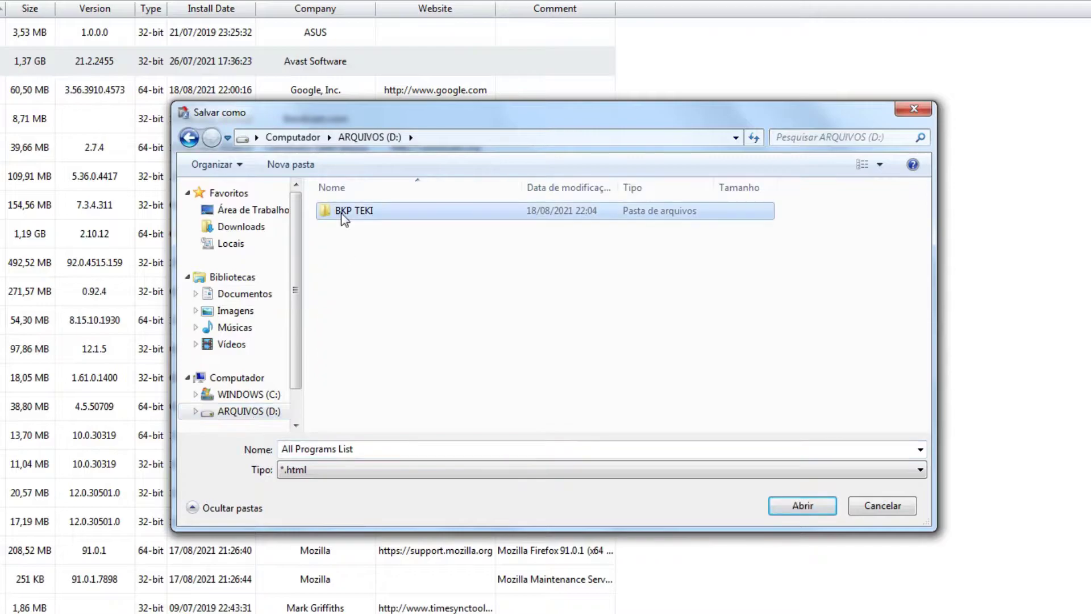
{"action": "double_click", "coordinate": [347, 211]}
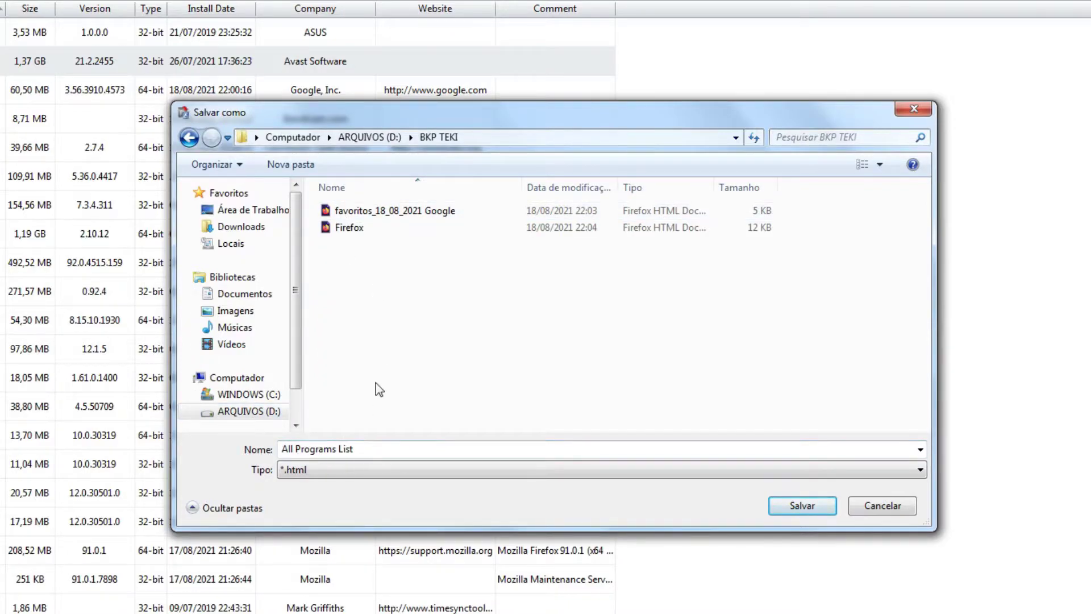
{"action": "left_click_drag", "start_coordinate": [281, 449], "coordinate": [433, 453]}
{"action": "key", "text": "BackSpace"}
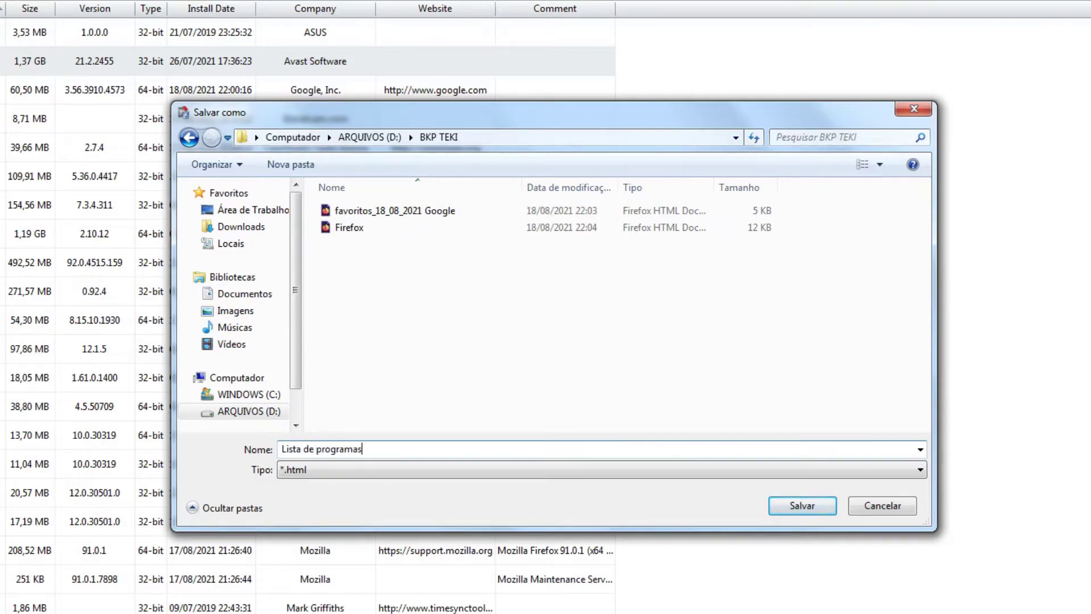
{"action": "left_click", "coordinate": [779, 507]}
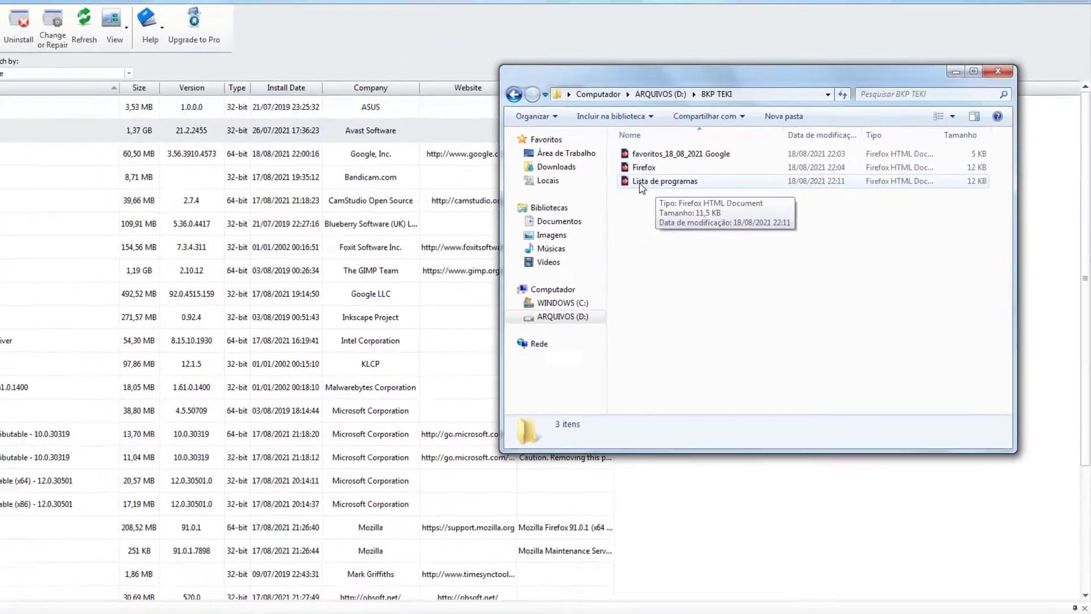
{"action": "double_click", "coordinate": [641, 182]}
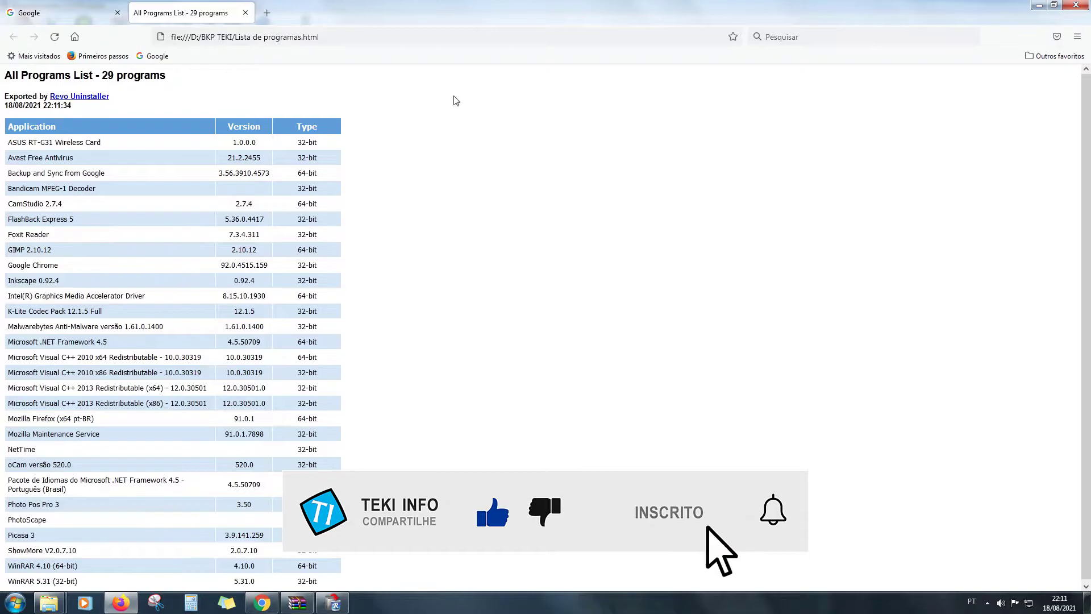
{"action": "left_click", "coordinate": [1039, 5]}
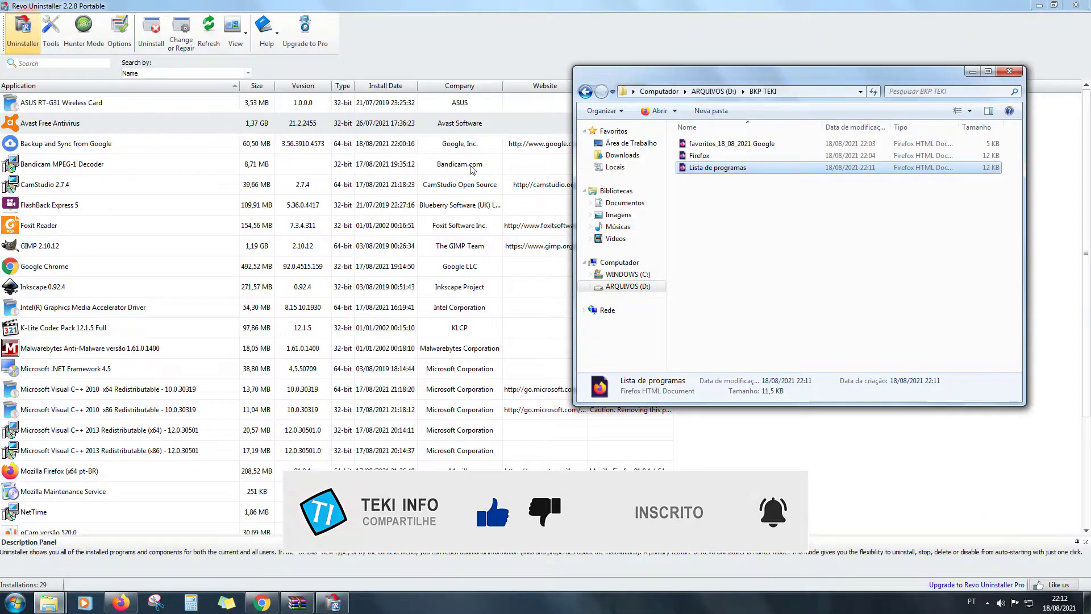
Step: Export the installed programs list again, in text format with the Application, Version and Type columns
{"action": "right_click", "coordinate": [129, 151]}
{"action": "right_click", "coordinate": [111, 167]}
{"action": "right_click", "coordinate": [90, 190]}
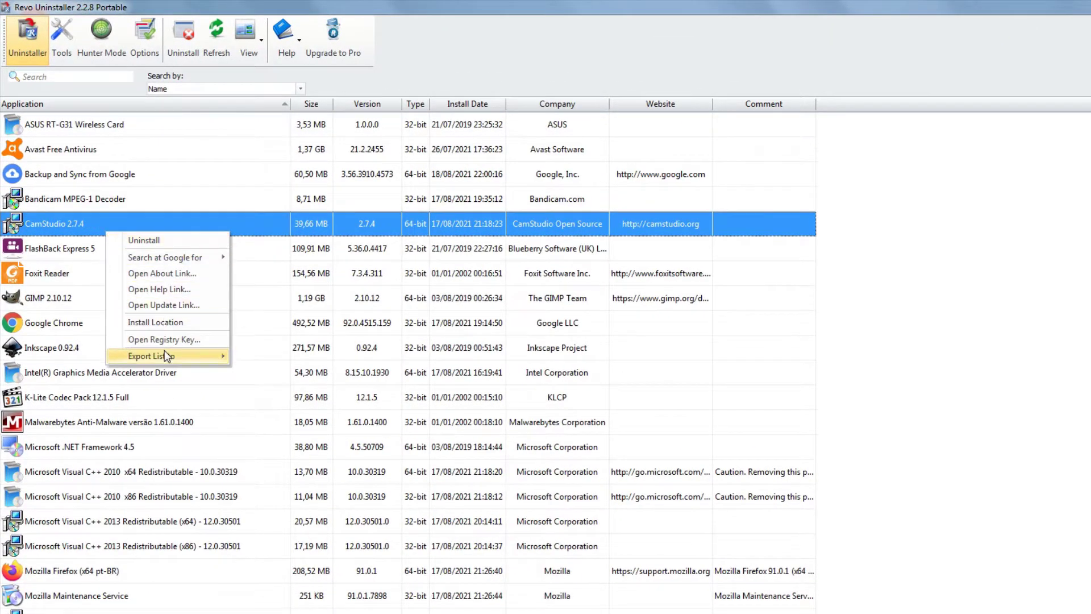
{"action": "mouse_move", "coordinate": [165, 353]}
{"action": "left_click", "coordinate": [271, 362]}
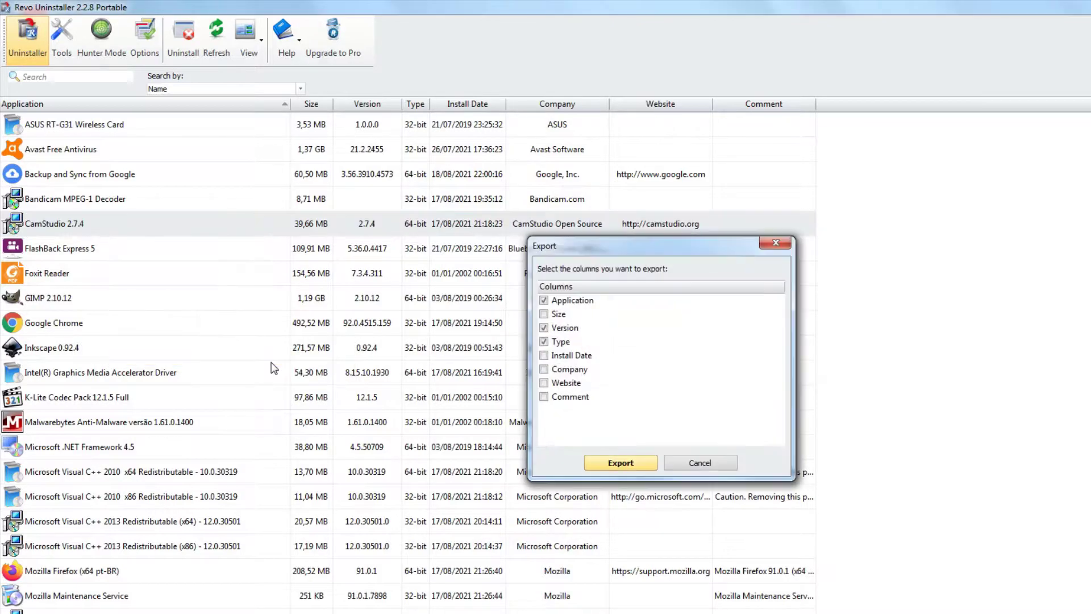
{"action": "left_click", "coordinate": [618, 464]}
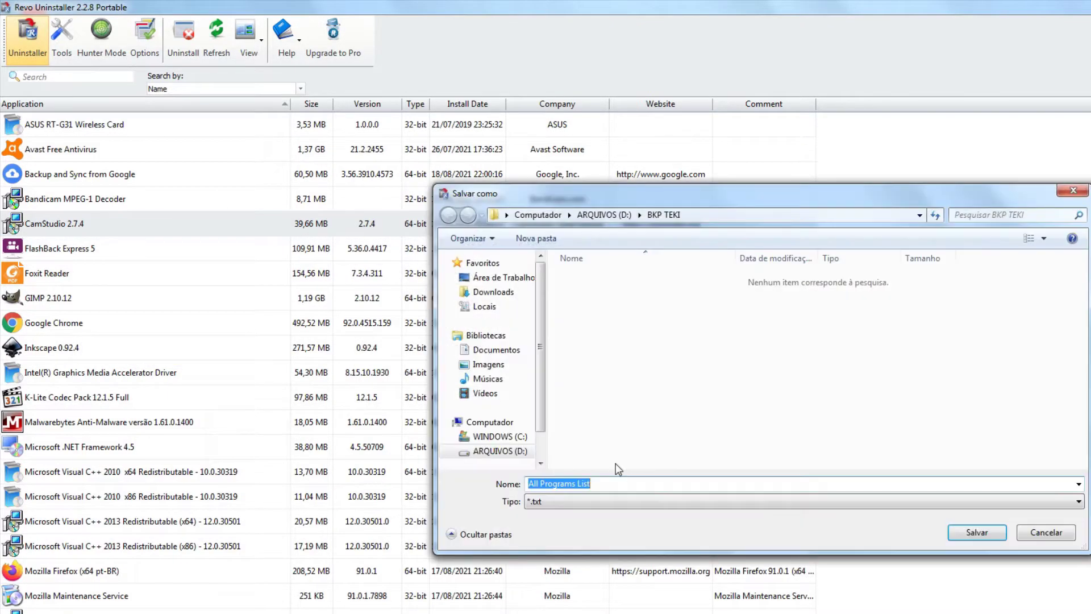
Step: Save the text export as "Lista de programas" in the BKP TEKI folder
{"action": "type", "text": "Lista de"}
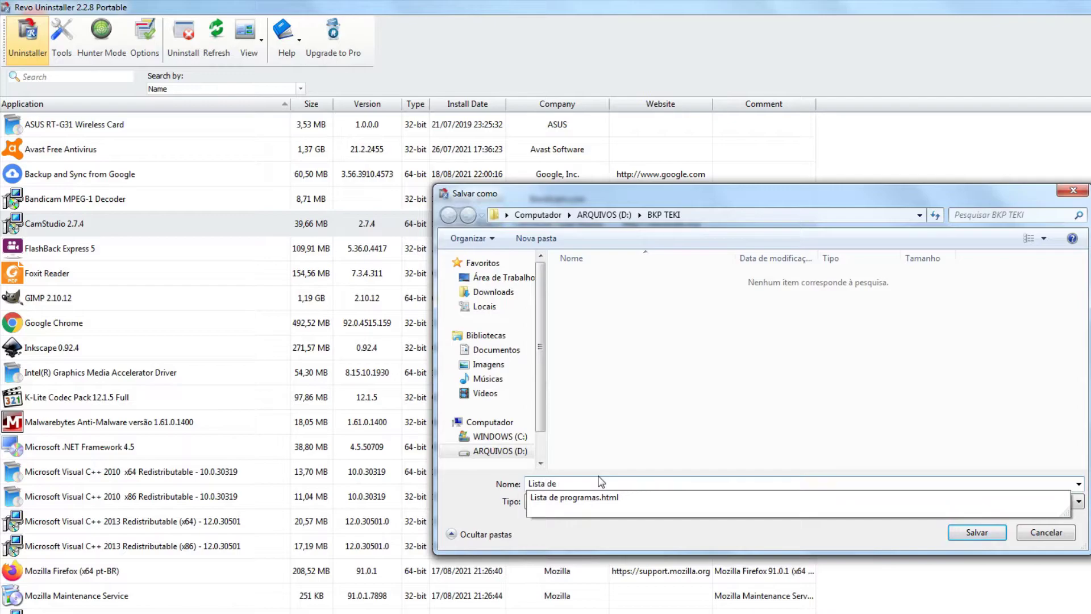
{"action": "type", "text": " programa"}
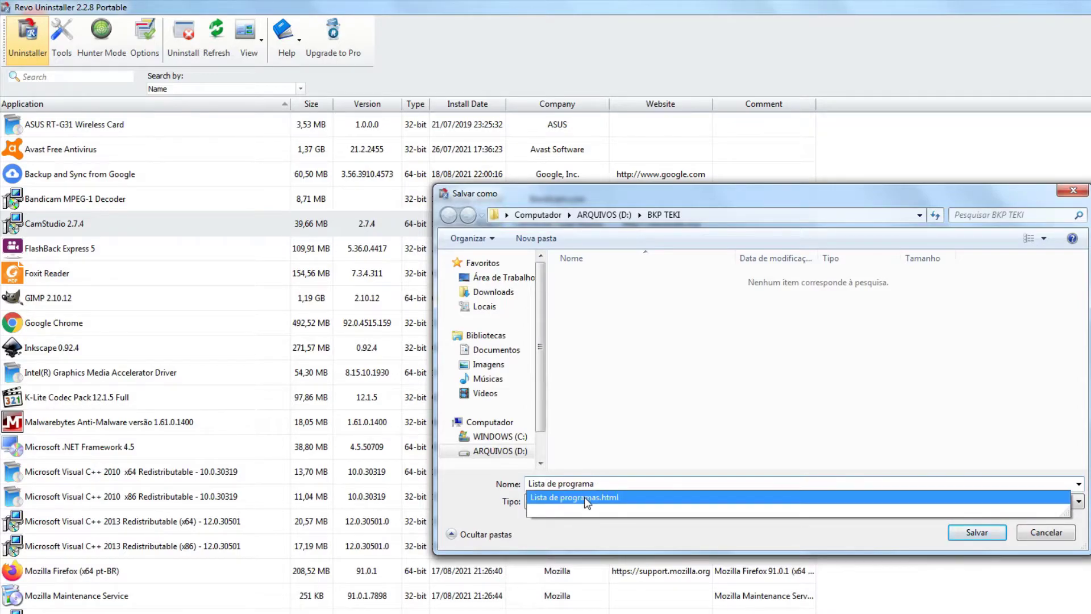
{"action": "left_click", "coordinate": [584, 497]}
{"action": "left_click", "coordinate": [626, 484]}
{"action": "key", "text": "BackSpace"}
{"action": "key", "text": "BackSpace"}
{"action": "key", "text": "BackSpace"}
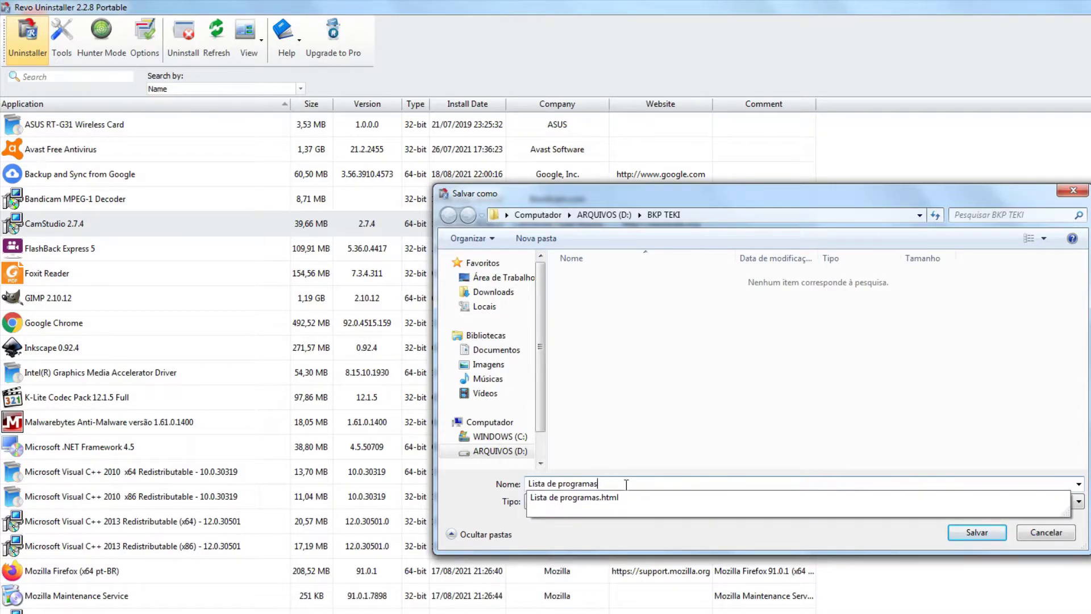
{"action": "left_click", "coordinate": [893, 480]}
{"action": "left_click", "coordinate": [977, 533]}
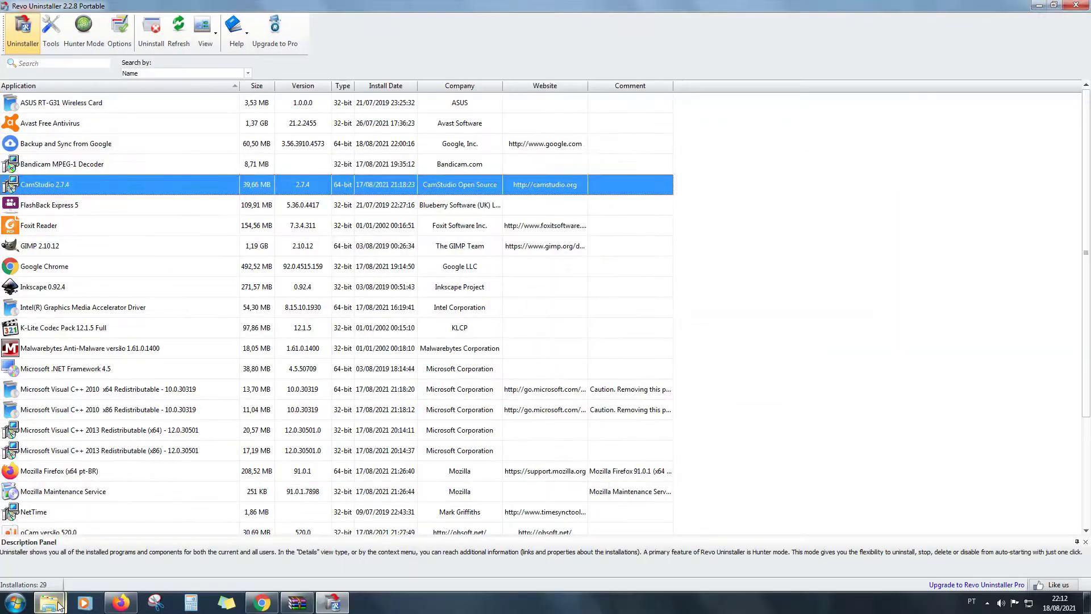
Step: Open the text version of "Lista de programas" from the BKP TEKI folder, review its contents and close it
{"action": "left_click", "coordinate": [59, 606]}
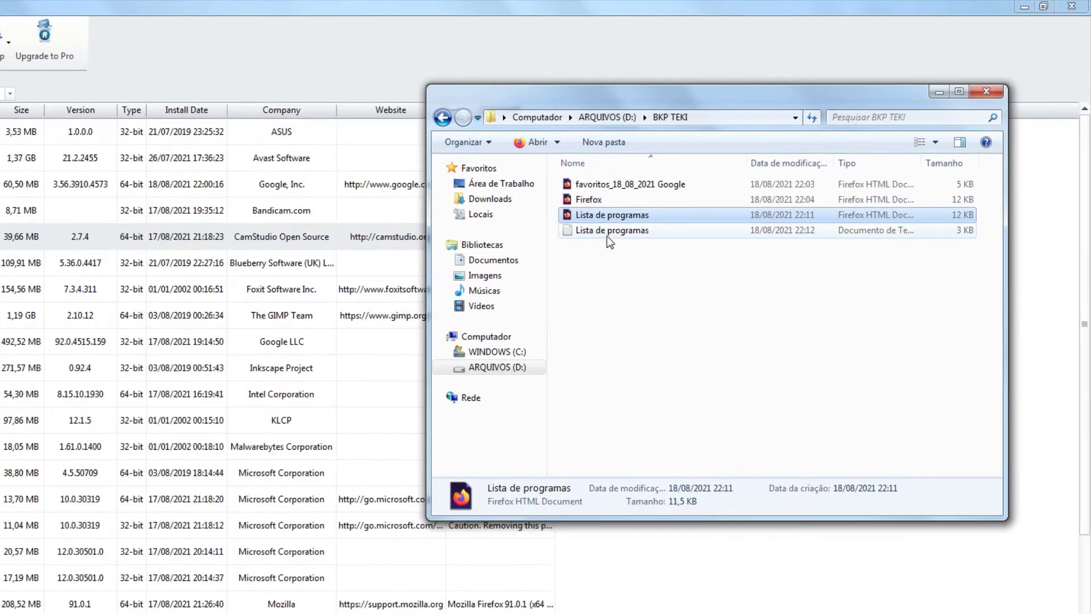
{"action": "left_click", "coordinate": [696, 183]}
{"action": "double_click", "coordinate": [584, 234]}
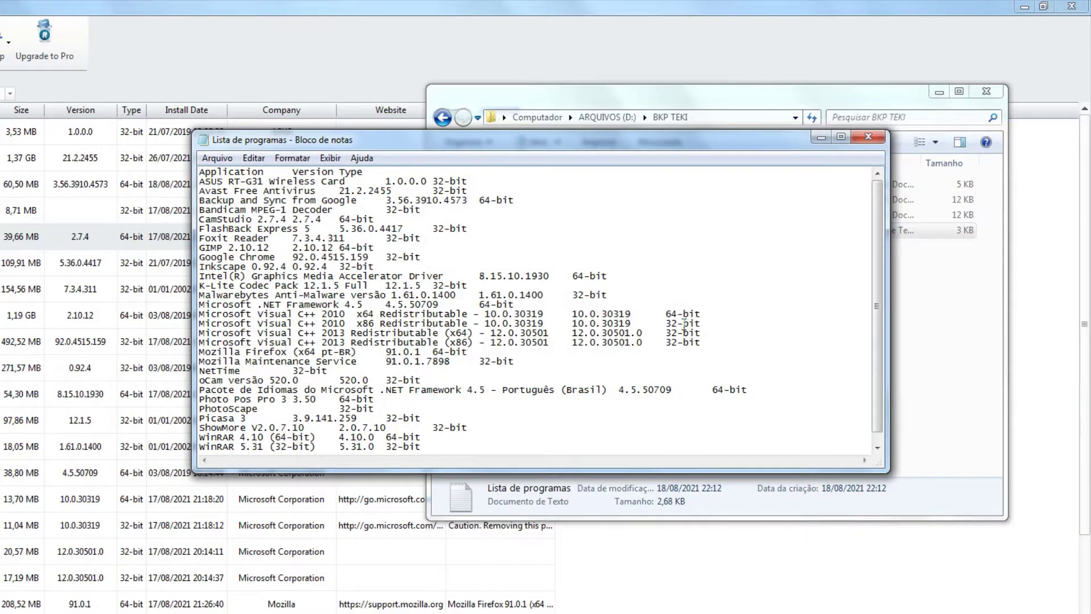
{"action": "left_click", "coordinate": [867, 138]}
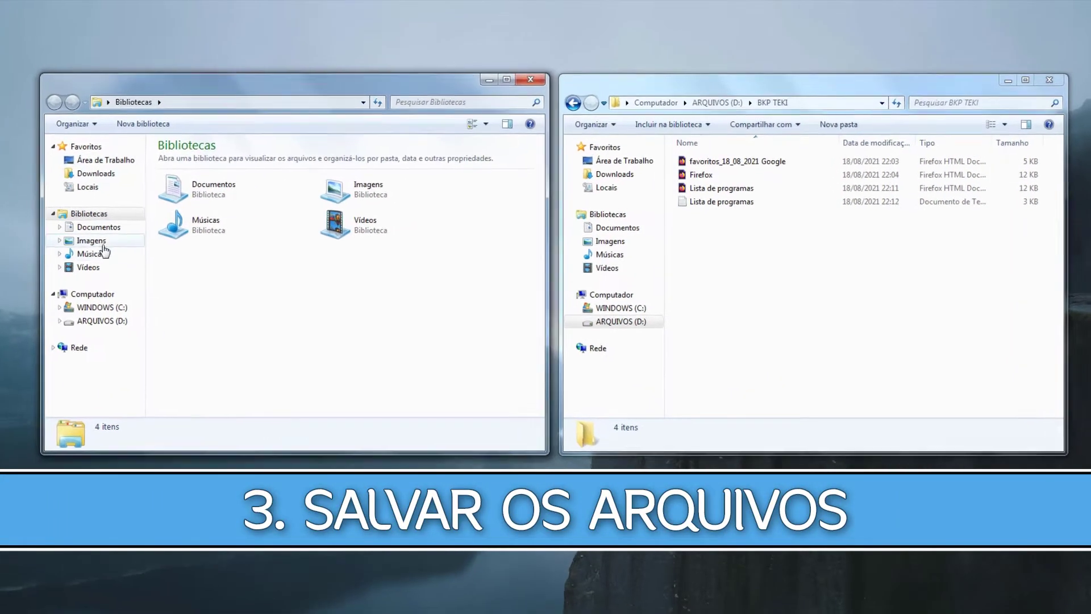
Step: Open the TEKI INFO user folder within Usuários on WINDOWS (C:) and select its Área de Trabalho folder
{"action": "left_click", "coordinate": [98, 307]}
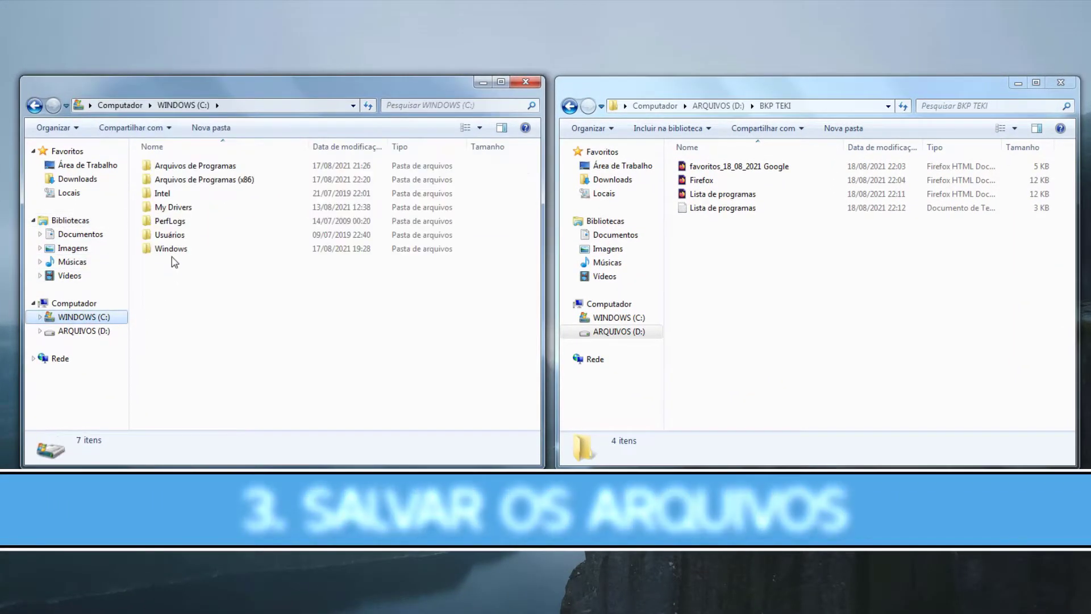
{"action": "double_click", "coordinate": [168, 234]}
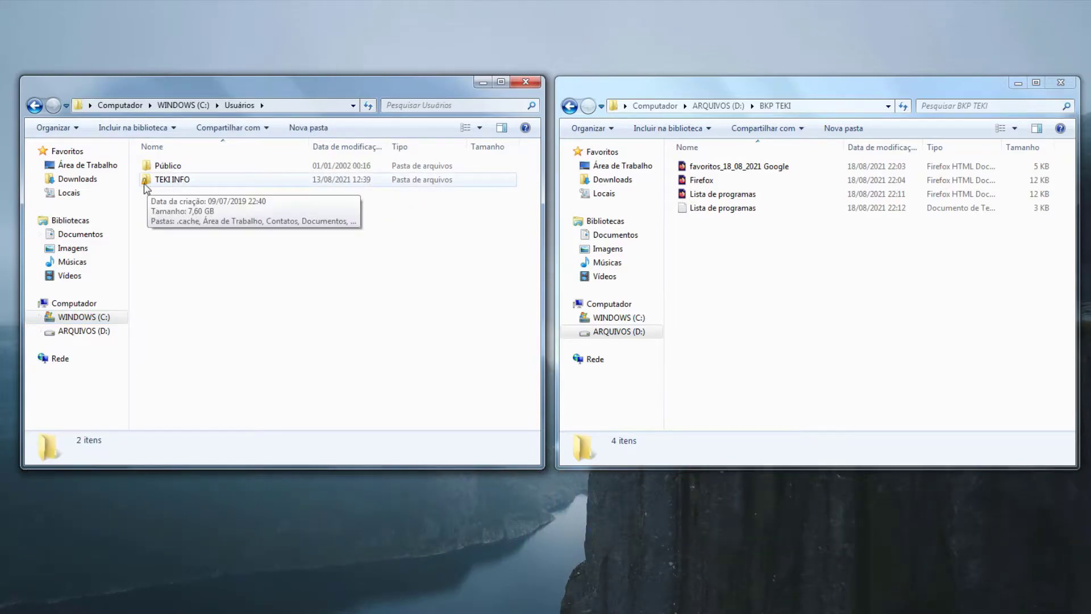
{"action": "double_click", "coordinate": [166, 180]}
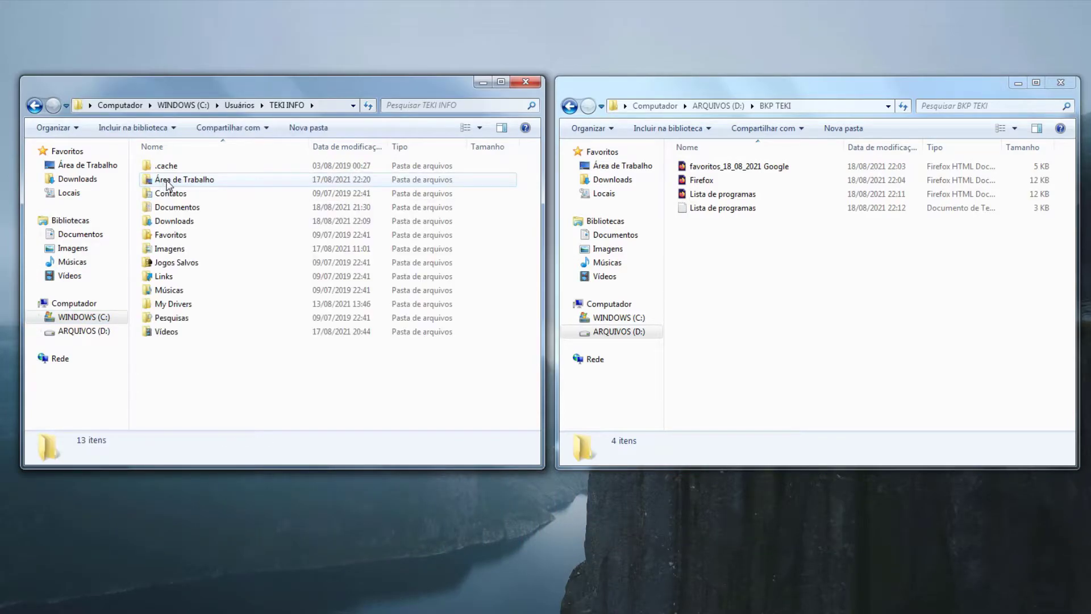
{"action": "left_click", "coordinate": [165, 181]}
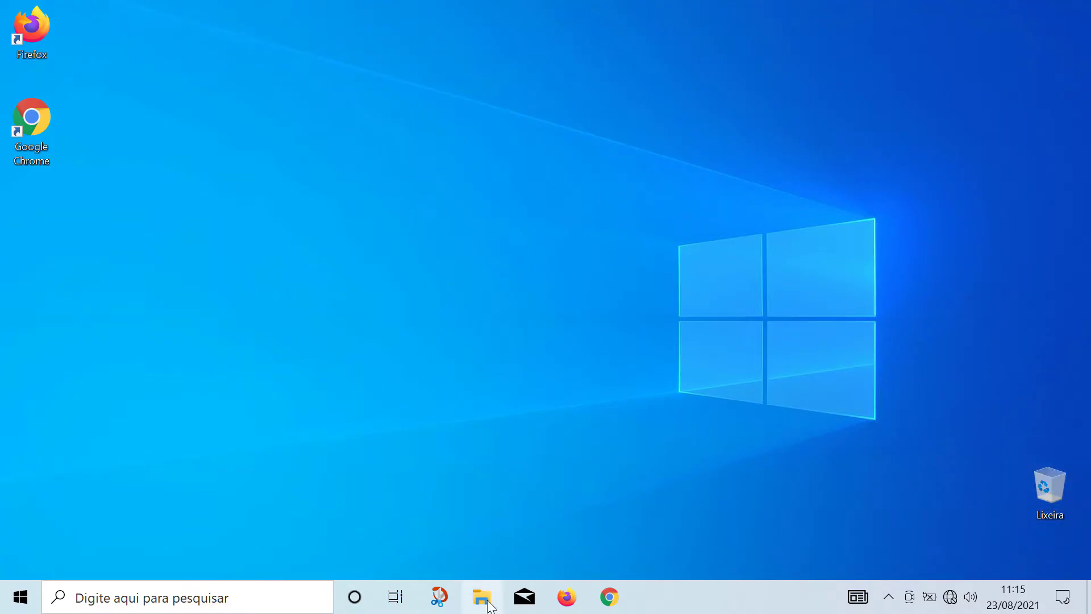
Step: On the Windows 10 computer, open the TEKI INFO user folder within Usuários on Disco Local (C:)
{"action": "left_click", "coordinate": [482, 597]}
{"action": "left_click", "coordinate": [363, 349]}
{"action": "double_click", "coordinate": [511, 404]}
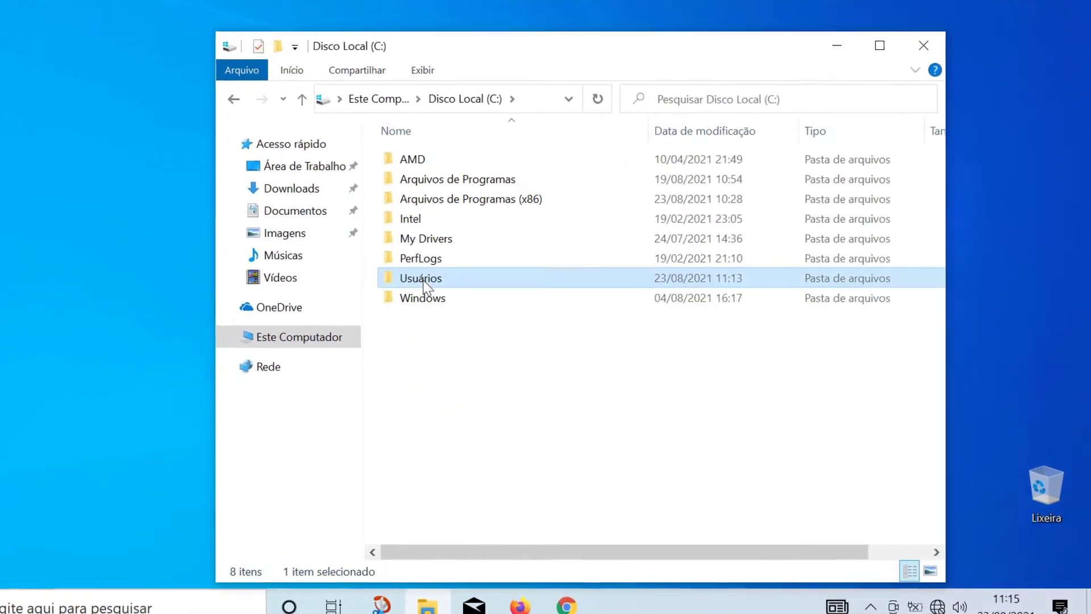
{"action": "double_click", "coordinate": [480, 302]}
{"action": "double_click", "coordinate": [409, 172]}
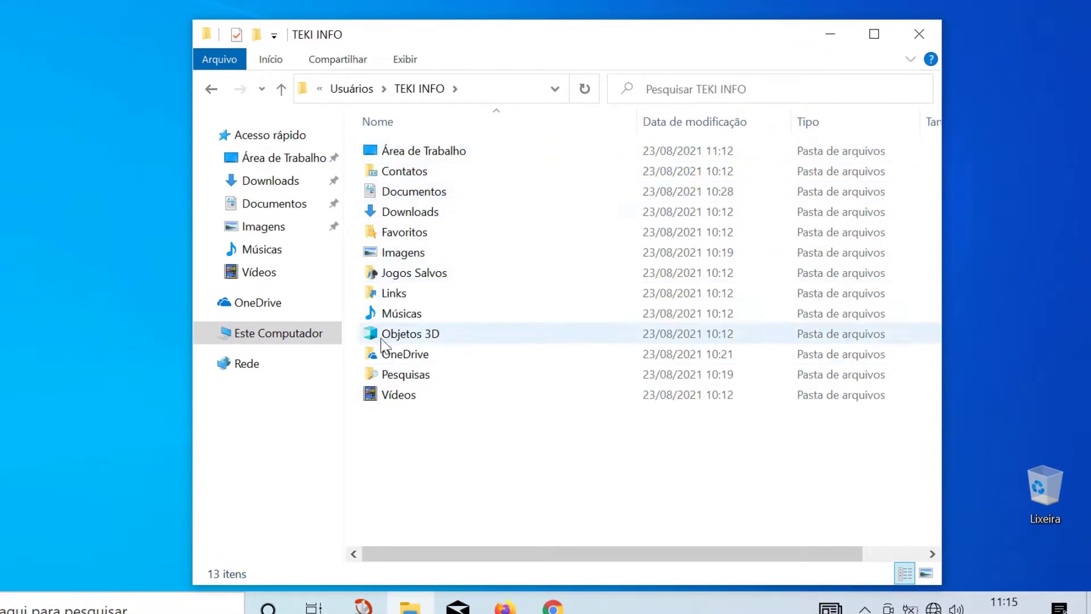
Step: Try selecting all the user folders at once, as a range from Área de Trabalho to Vídeos
{"action": "left_click_drag", "start_coordinate": [386, 418], "coordinate": [410, 145]}
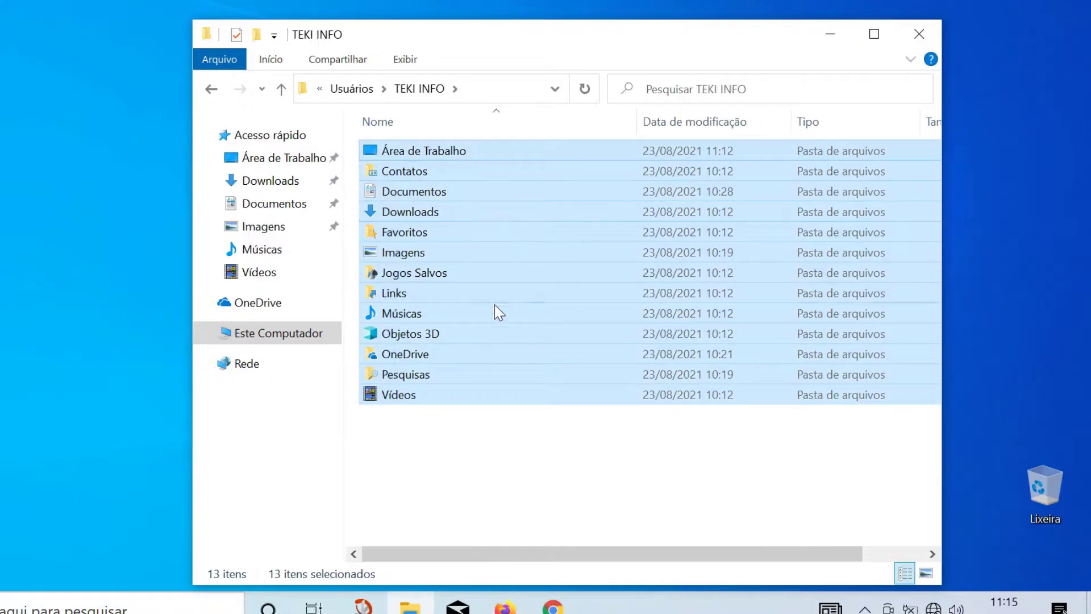
{"action": "left_click", "coordinate": [398, 419]}
{"action": "left_click", "coordinate": [386, 151]}
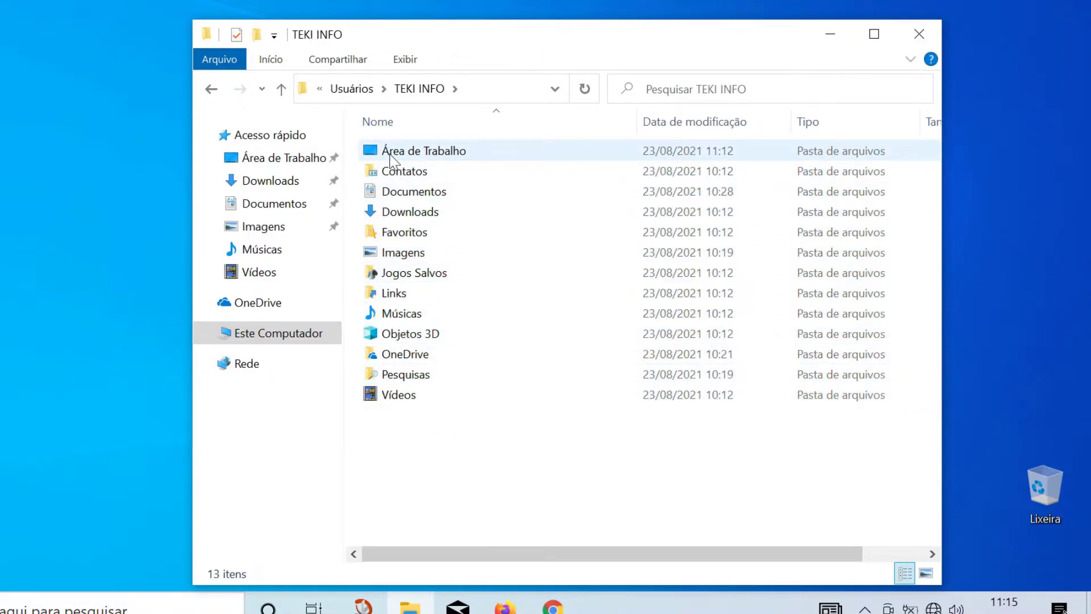
{"action": "left_click", "coordinate": [401, 215], "text": "shift"}
{"action": "left_click", "coordinate": [401, 252], "text": "shift"}
{"action": "left_click", "coordinate": [399, 397], "text": "shift"}
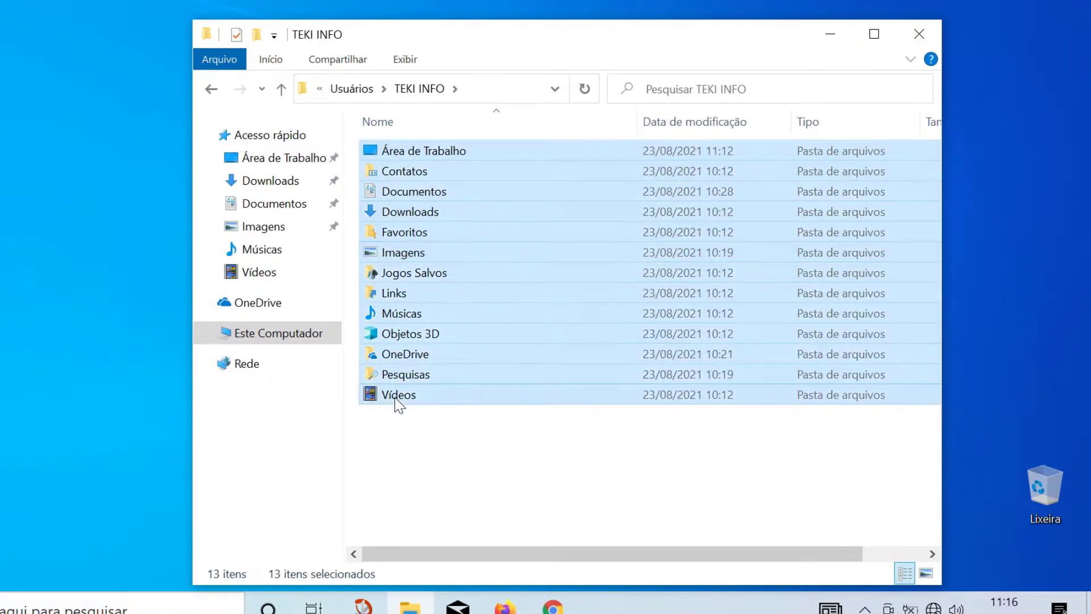
{"action": "left_click", "coordinate": [401, 394], "text": "ctrl"}
Step: Select only the Área de Trabalho, Downloads, Imagens and Vídeos folders individually
{"action": "left_click", "coordinate": [414, 151]}
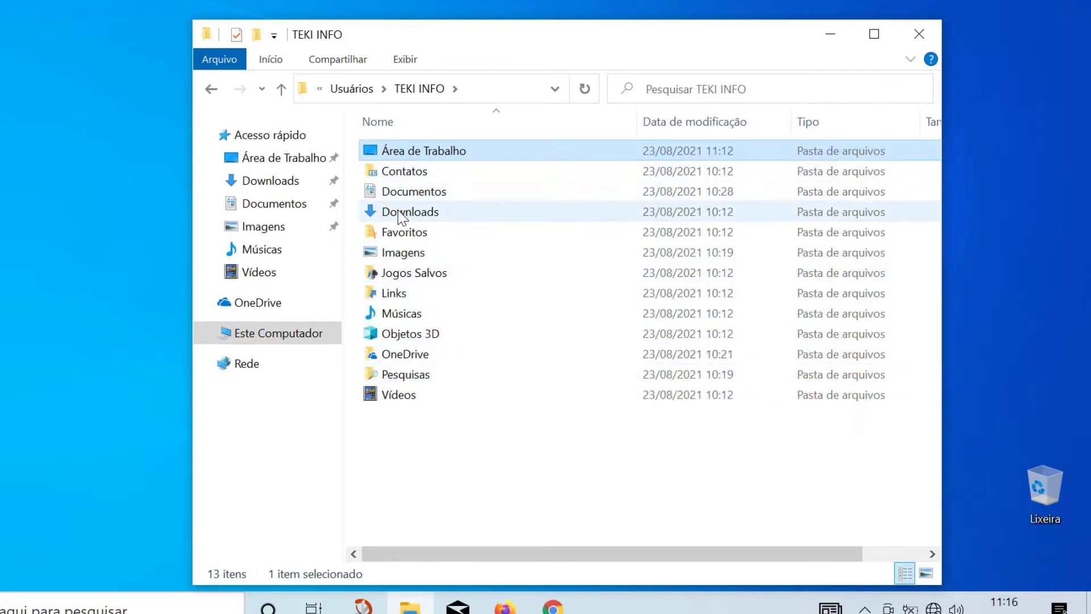
{"action": "left_click", "coordinate": [402, 214], "text": "ctrl"}
{"action": "left_click", "coordinate": [402, 252], "text": "ctrl"}
{"action": "left_click", "coordinate": [399, 394], "text": "ctrl"}
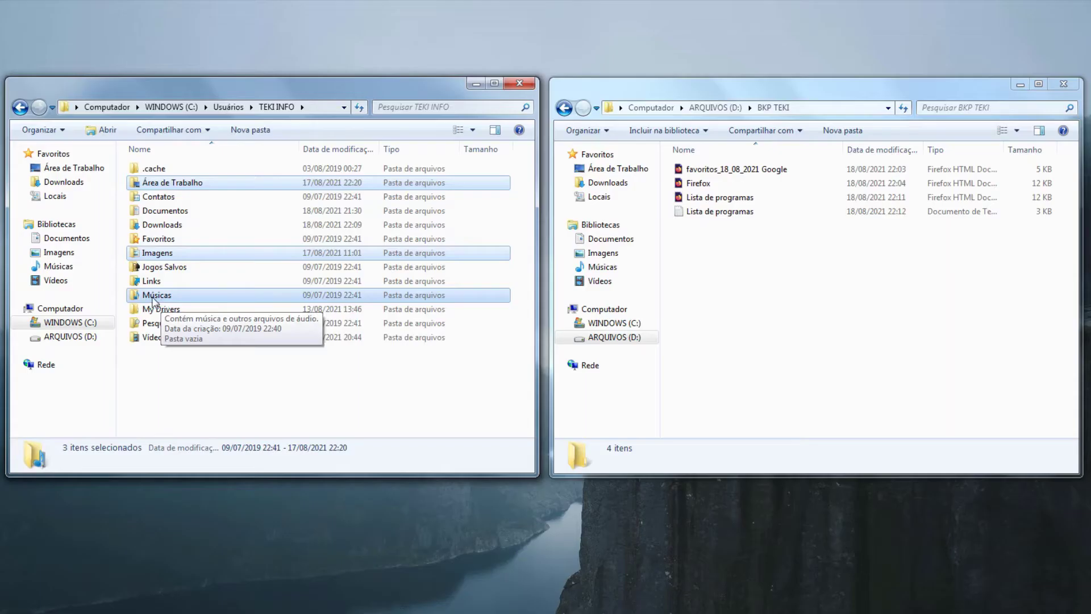
Step: On the Windows 7 computer, copy the Área de Trabalho, Imagens and Músicas folders from TEKI INFO and go to the BKP TEKI folder
{"action": "right_click", "coordinate": [152, 298]}
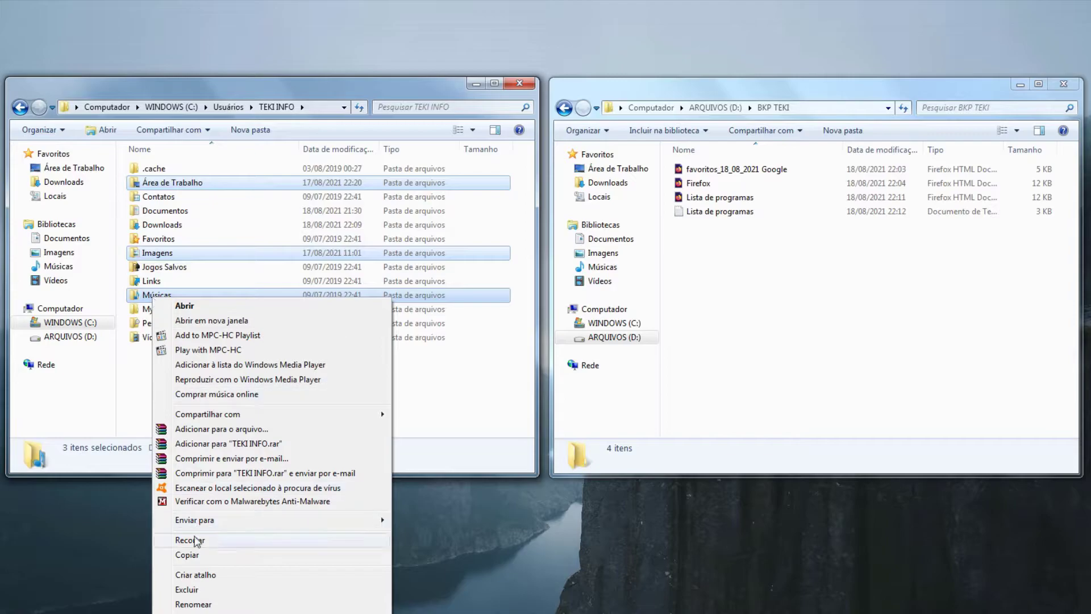
{"action": "left_click", "coordinate": [194, 557]}
{"action": "left_click", "coordinate": [683, 251]}
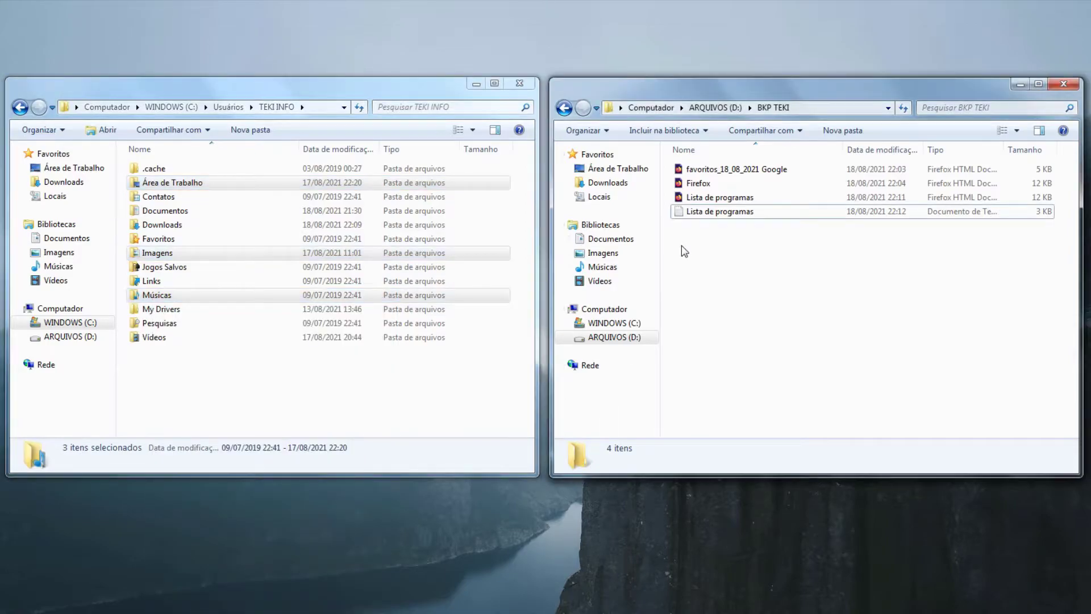
{"action": "key", "text": "BackSpace"}
{"action": "key", "text": "Return"}
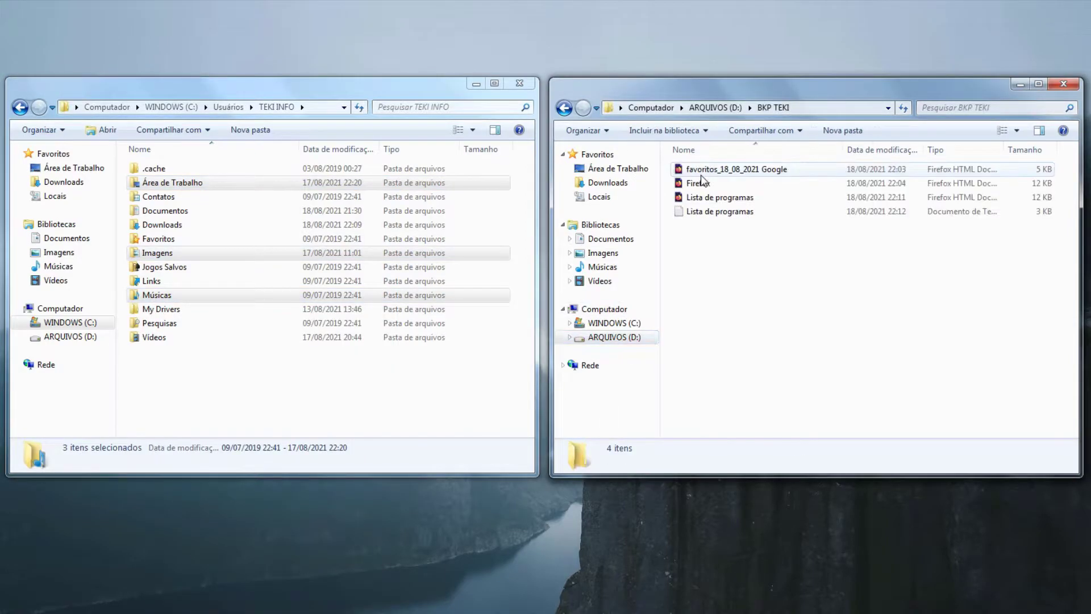
Step: Create a new folder named "Arquivos" inside BKP TEKI
{"action": "right_click", "coordinate": [691, 243]}
{"action": "mouse_move", "coordinate": [733, 399]}
{"action": "left_click", "coordinate": [886, 400]}
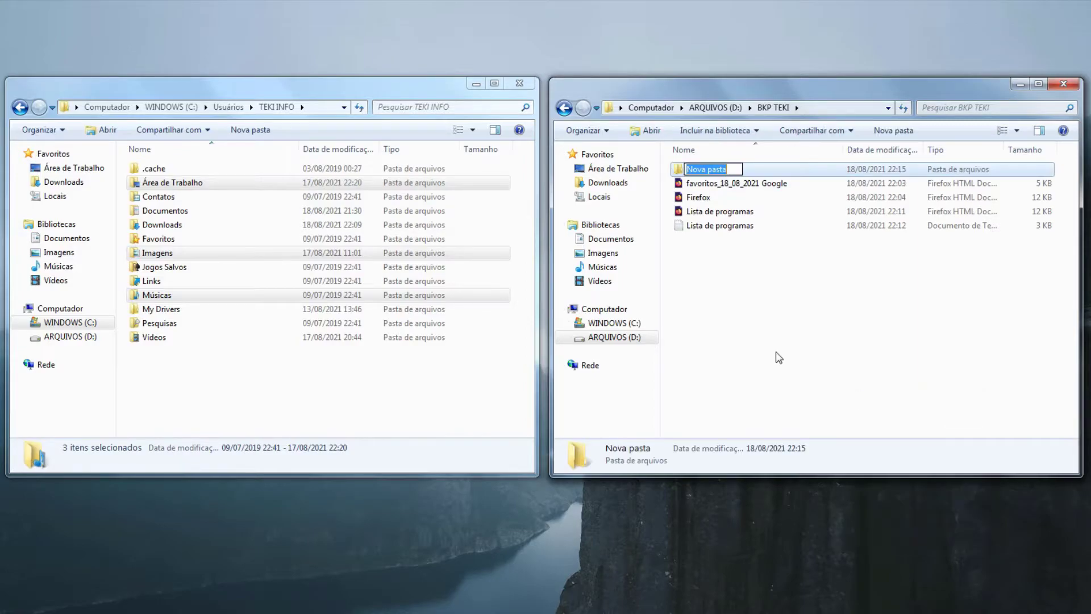
{"action": "type", "text": "Arquivos"}
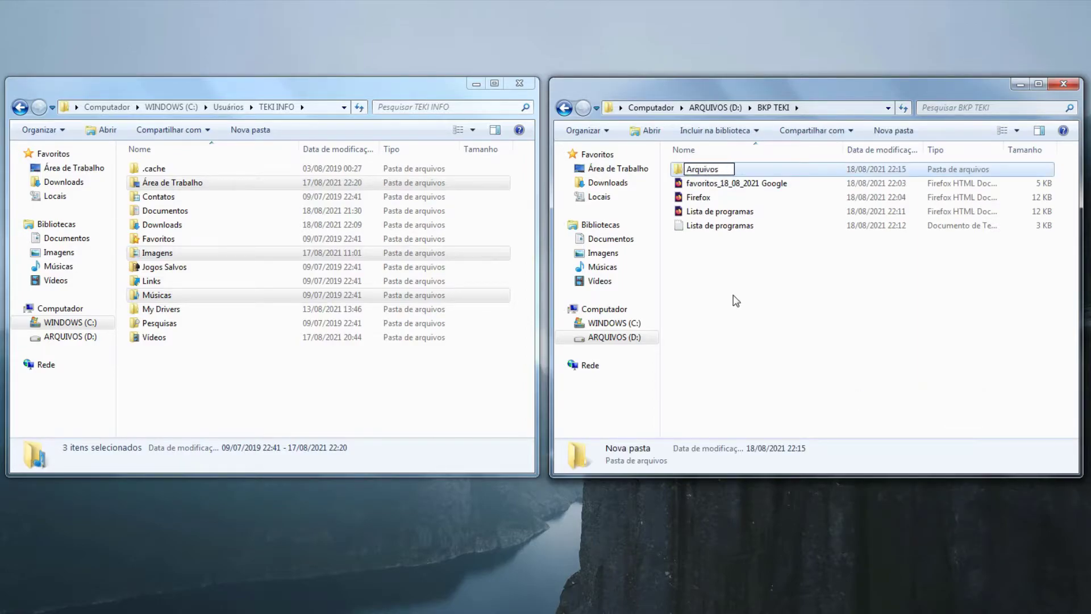
{"action": "key", "text": "Return"}
Step: Paste the copied user folders into the Arquivos folder and open it
{"action": "right_click", "coordinate": [690, 169]}
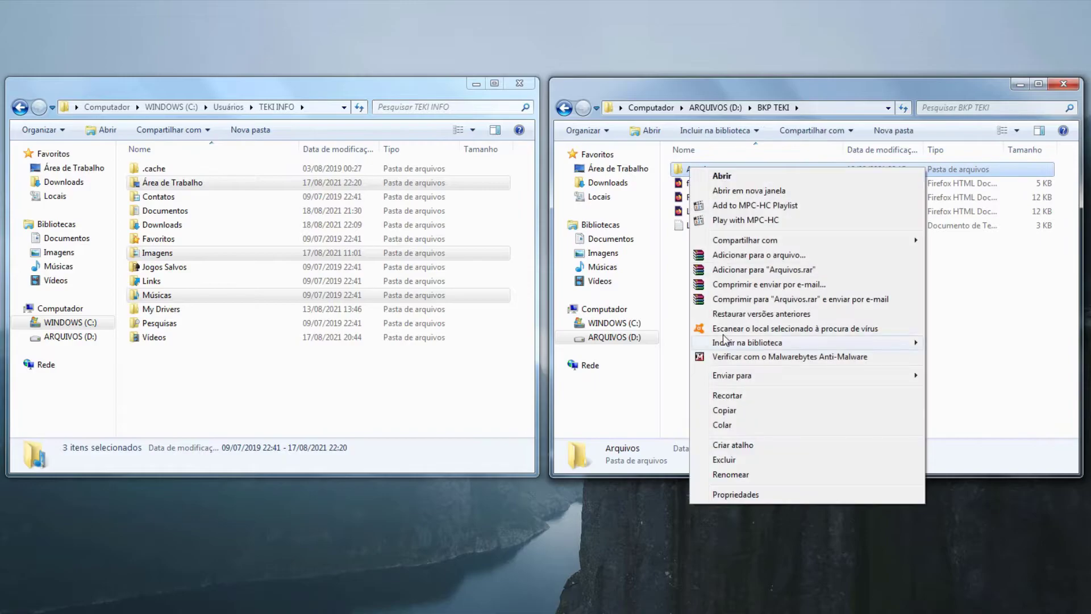
{"action": "left_click", "coordinate": [723, 426]}
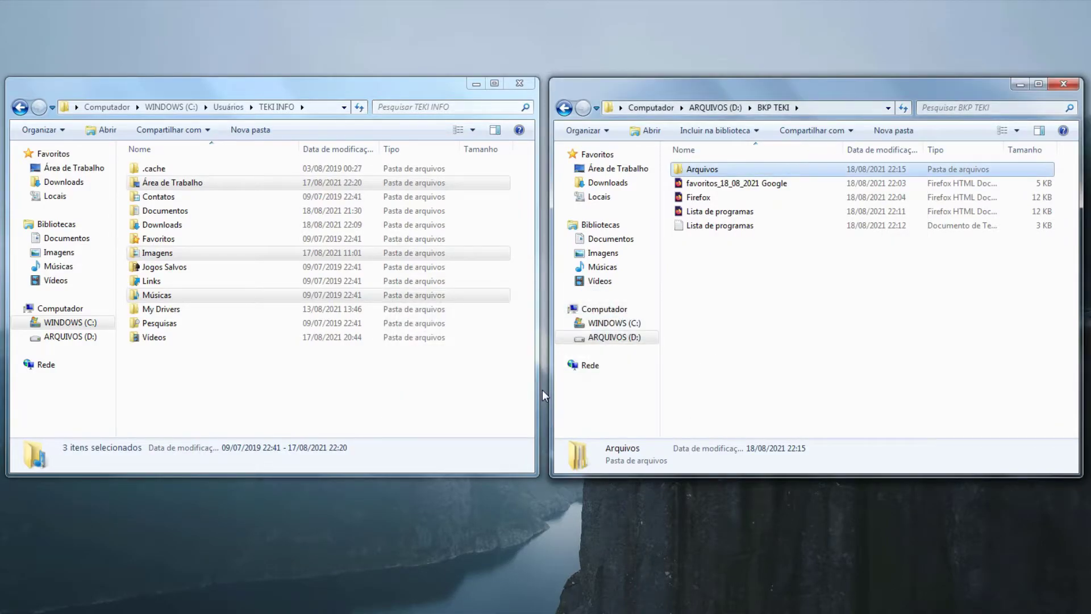
{"action": "left_click", "coordinate": [726, 290]}
{"action": "double_click", "coordinate": [693, 170]}
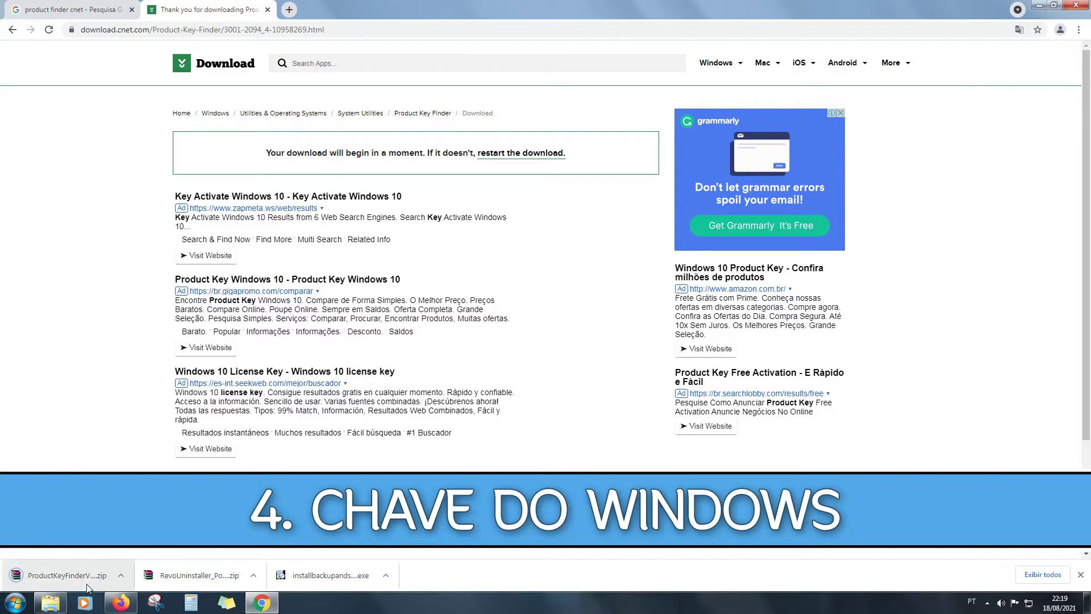
Step: Show the downloaded ProductKeyFinderV1.0 archive in its folder and extract it there
{"action": "left_click", "coordinate": [121, 576]}
{"action": "left_click", "coordinate": [148, 540]}
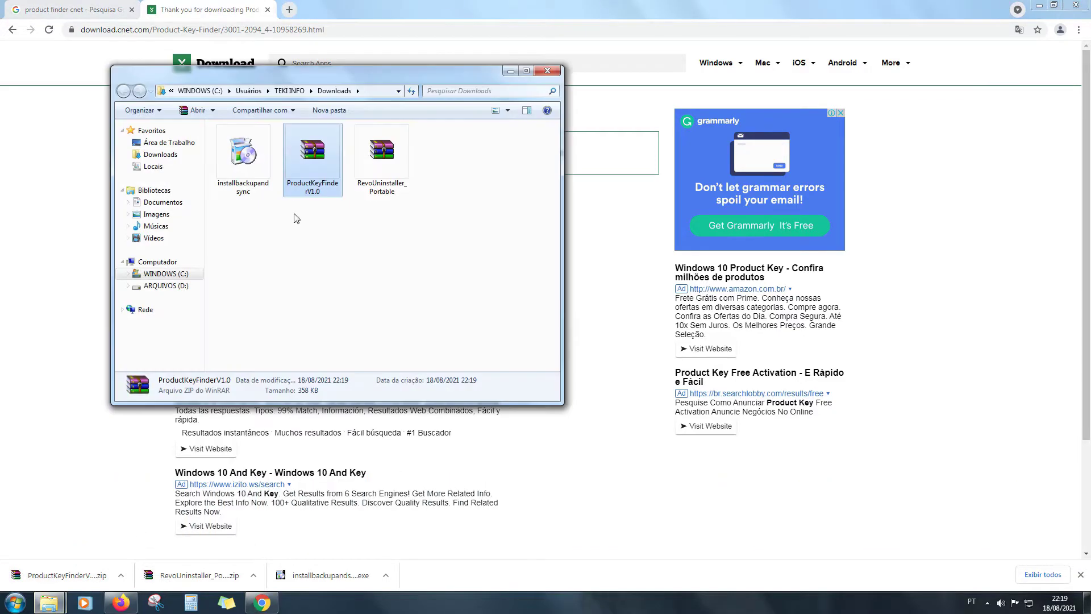
{"action": "right_click", "coordinate": [311, 155]}
{"action": "left_click", "coordinate": [341, 185]}
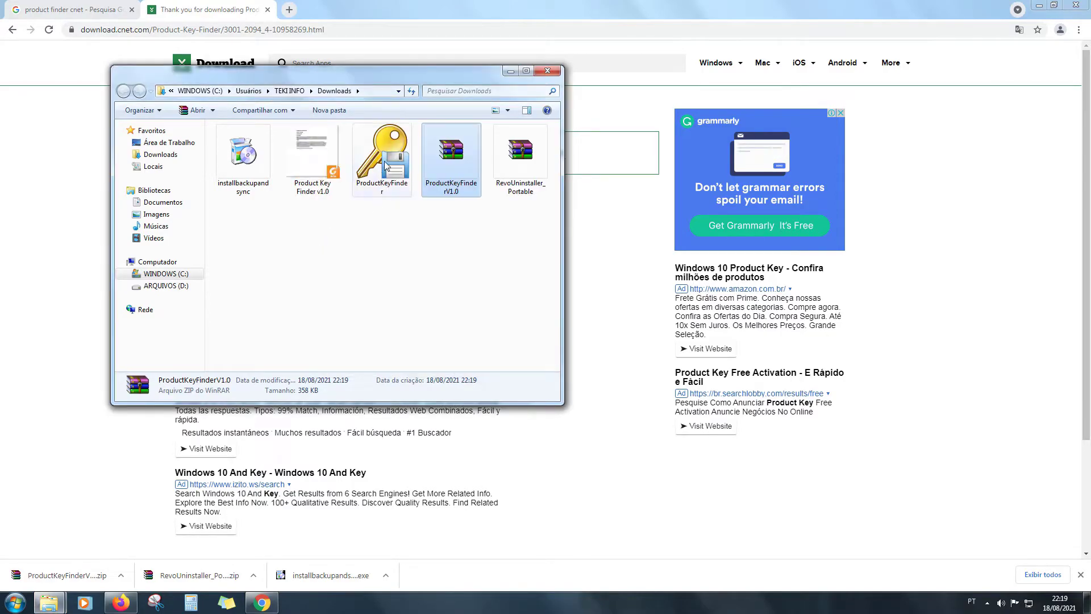
Step: Run ProductKeyFinder and save the Windows key information as the XML file "Chave do Windows" in BKP TEKI
{"action": "left_click", "coordinate": [379, 161]}
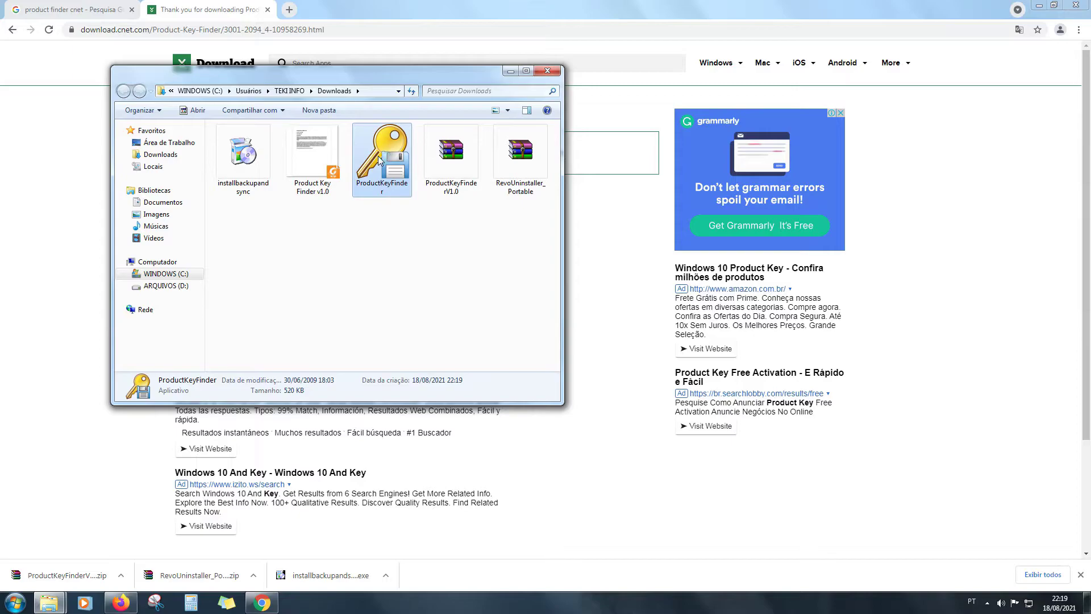
{"action": "double_click", "coordinate": [379, 160]}
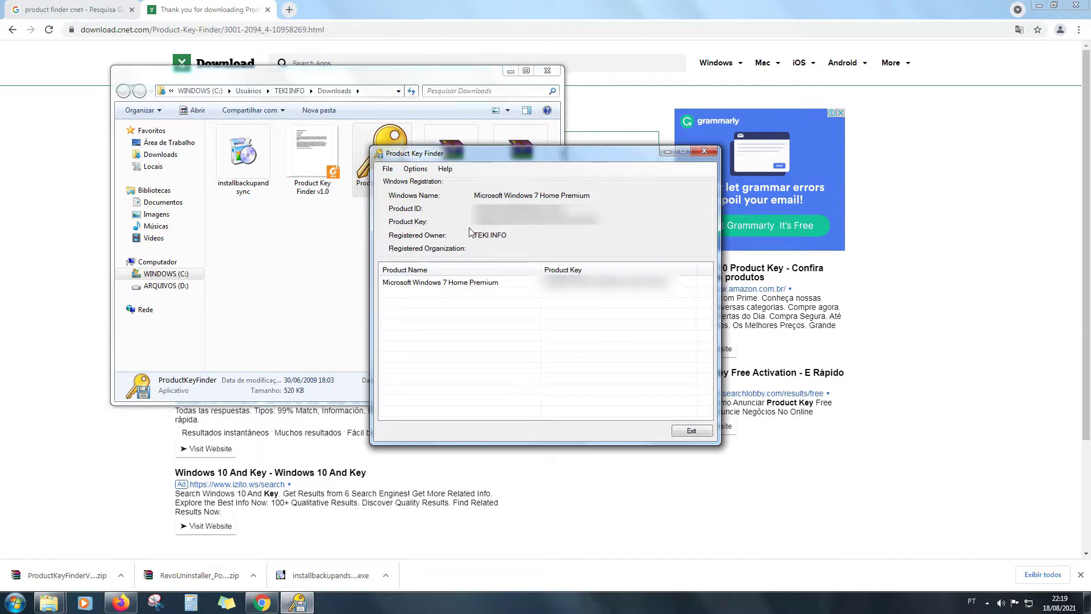
{"action": "left_click", "coordinate": [388, 170]}
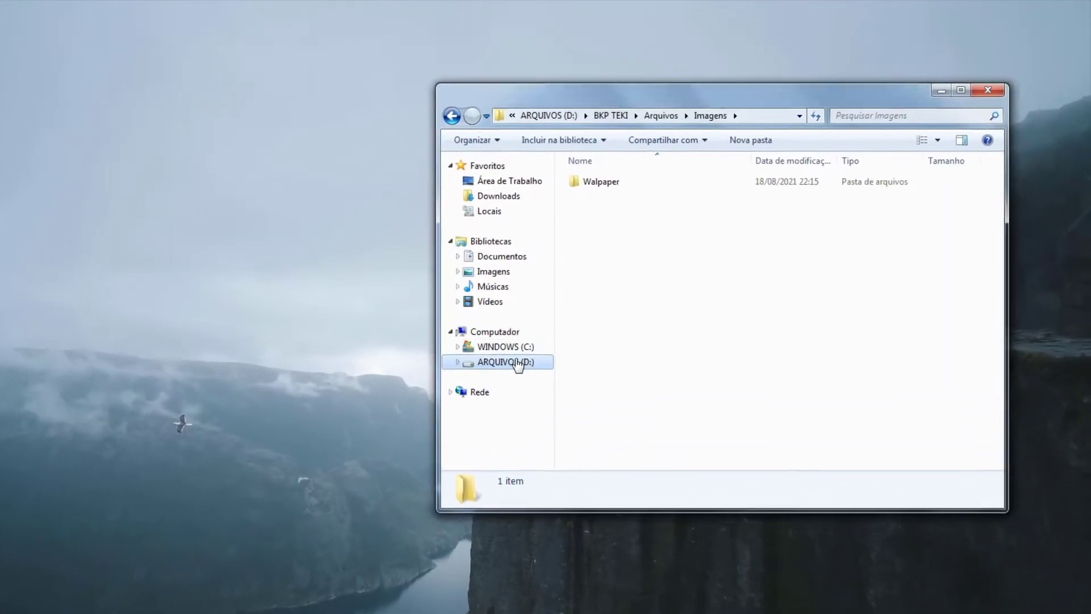
Step: Go to BKP TEKI on drive D, examine the product key in Chave do Windows with Bloco de notas, and close it
{"action": "left_click", "coordinate": [611, 297]}
{"action": "double_click", "coordinate": [688, 148]}
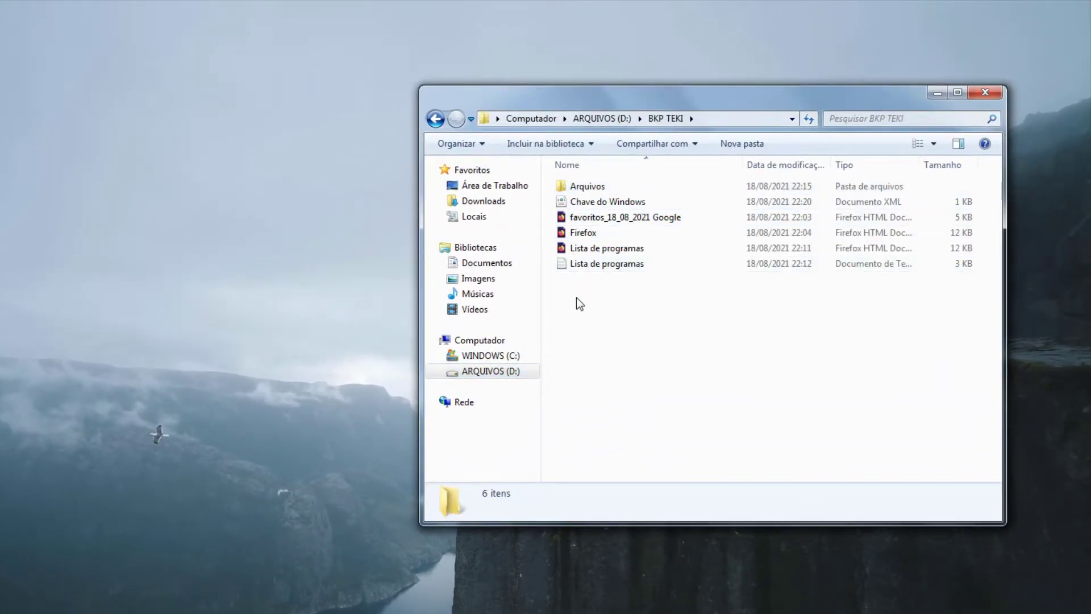
{"action": "left_click", "coordinate": [568, 204]}
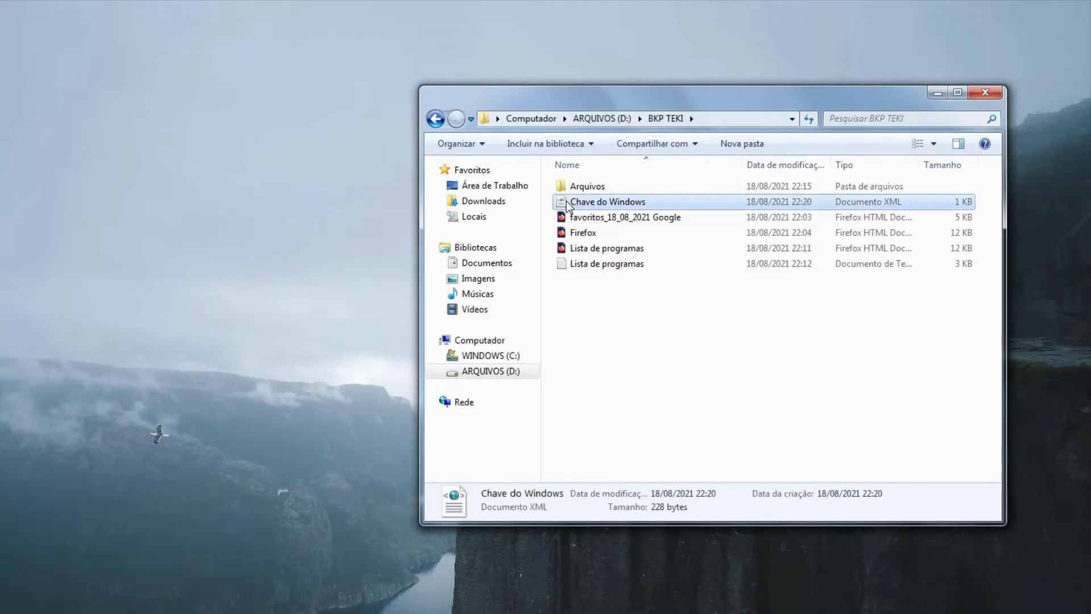
{"action": "right_click", "coordinate": [568, 206]}
{"action": "mouse_move", "coordinate": [855, 263]}
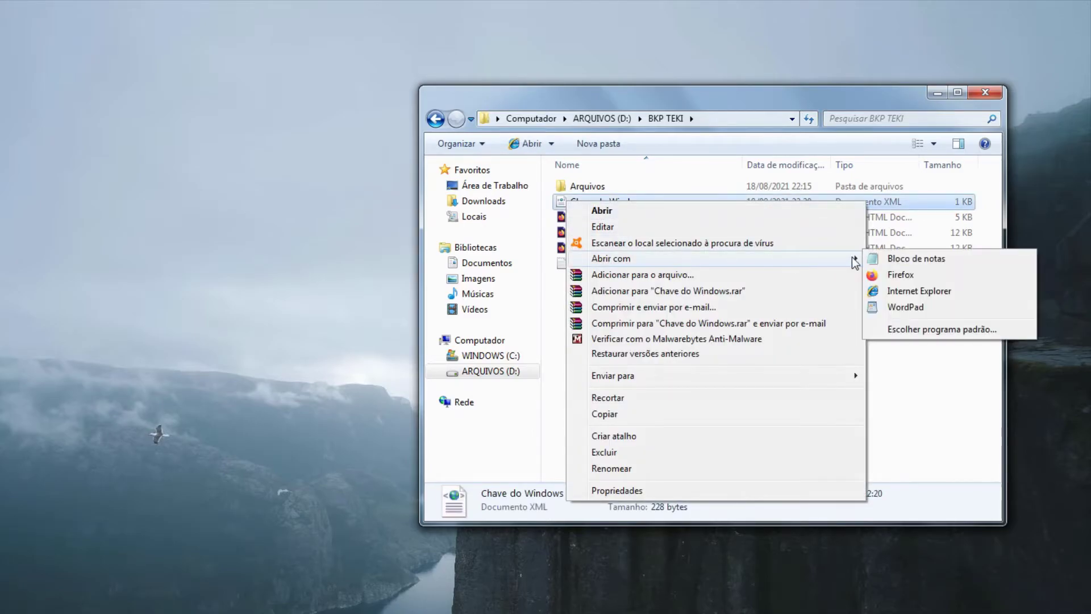
{"action": "left_click", "coordinate": [896, 260]}
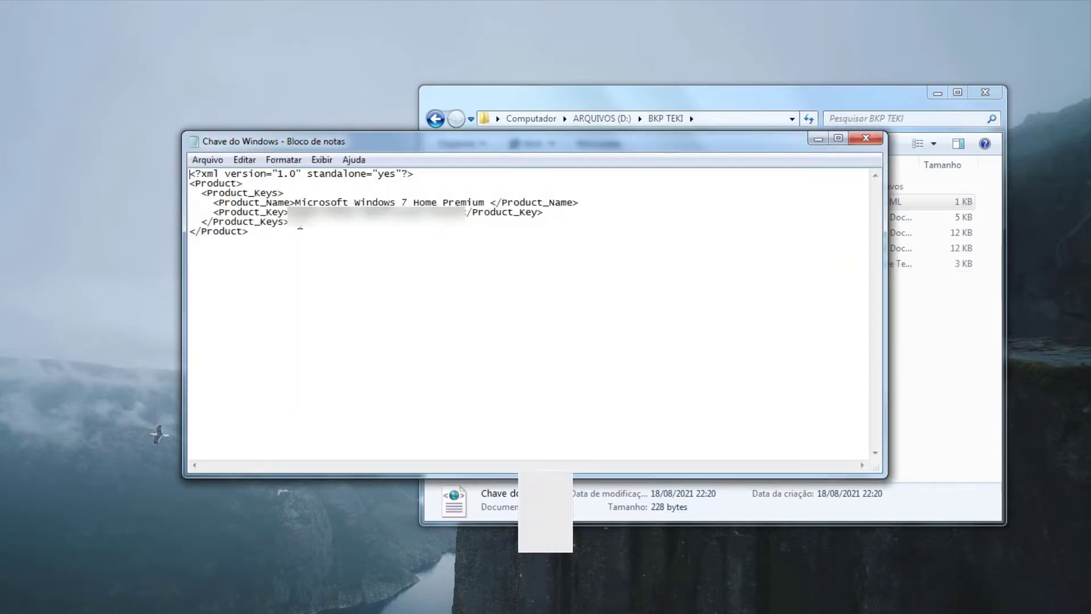
{"action": "left_click_drag", "start_coordinate": [289, 212], "coordinate": [481, 214]}
{"action": "left_click", "coordinate": [479, 215]}
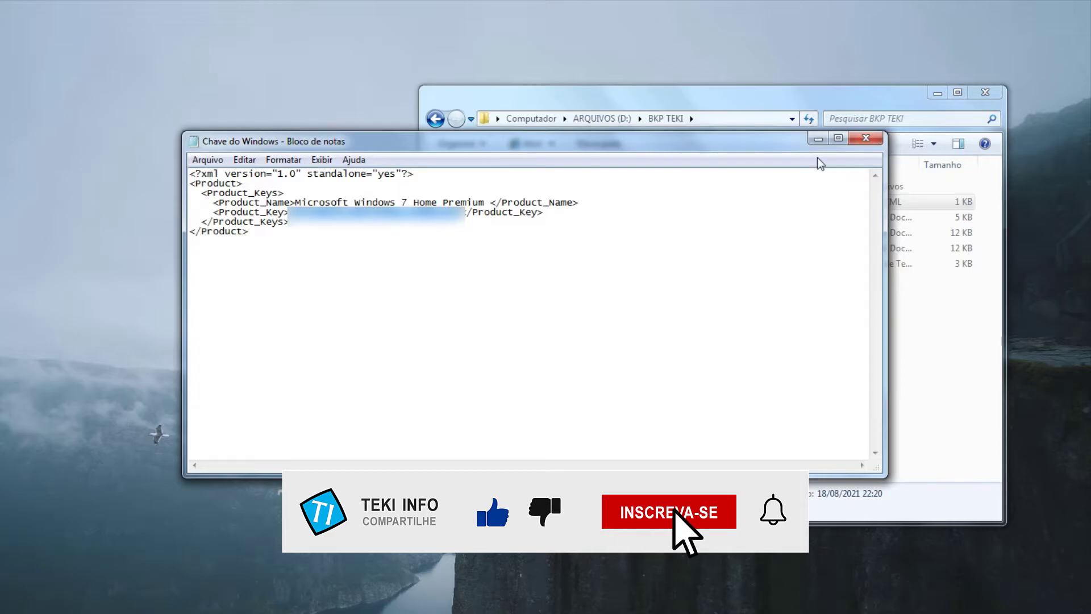
{"action": "left_click", "coordinate": [866, 138]}
Step: Open the Chave do Windows XML file with Firefox and highlight the product key
{"action": "right_click", "coordinate": [585, 205]}
{"action": "mouse_move", "coordinate": [631, 260]}
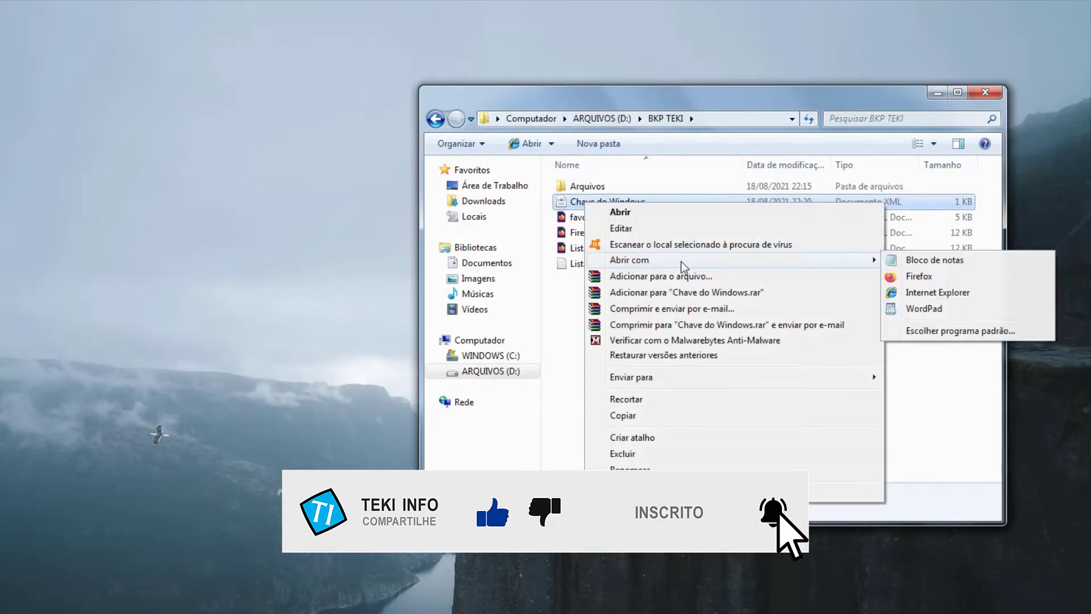
{"action": "left_click", "coordinate": [921, 277]}
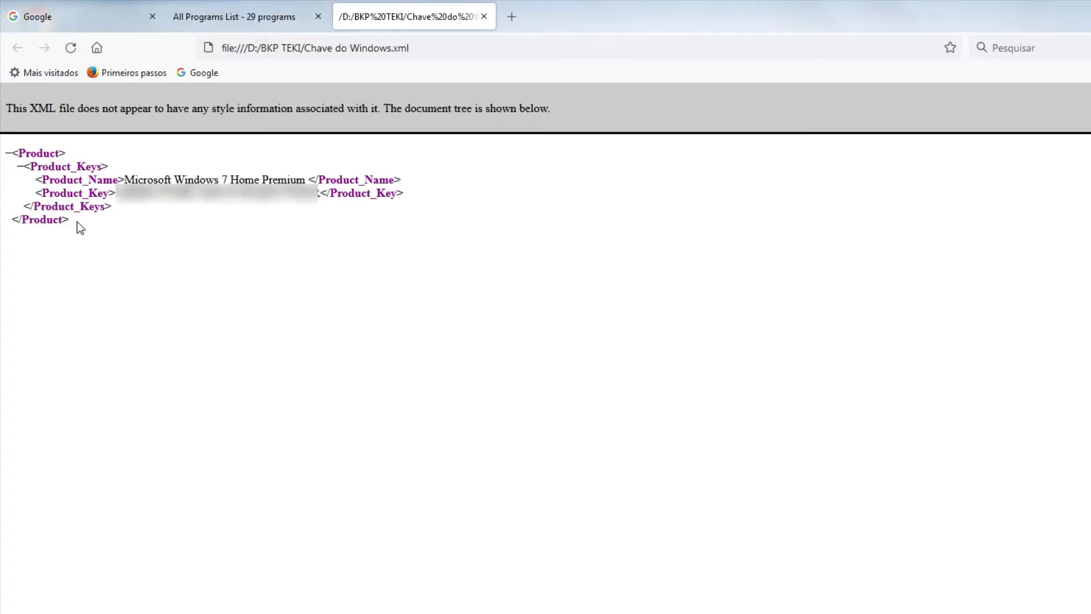
{"action": "left_click_drag", "start_coordinate": [117, 193], "coordinate": [308, 199]}
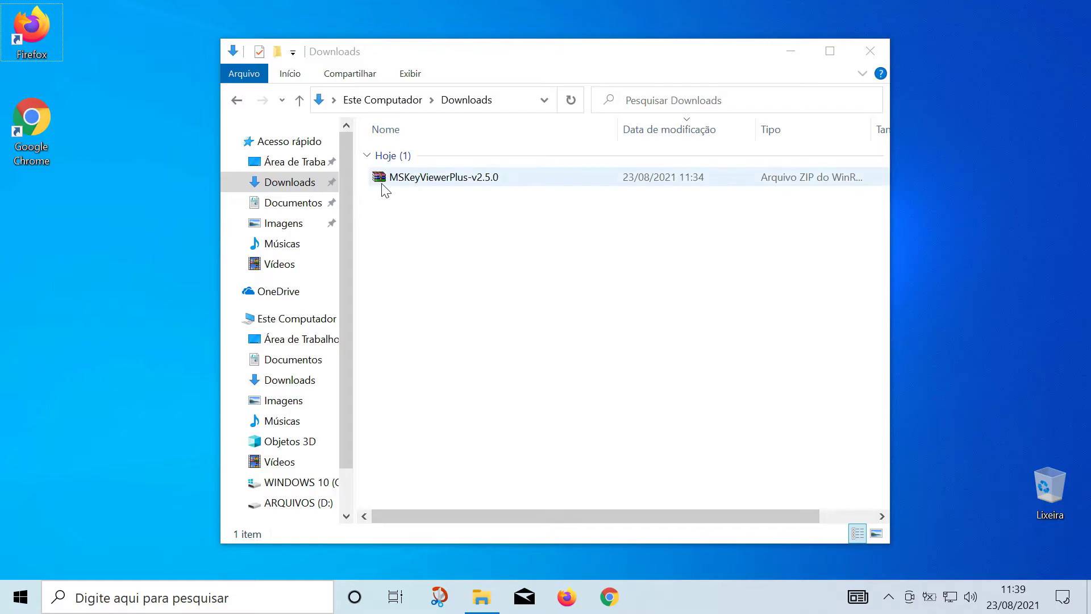
Step: On the Windows 10 computer, extract MSKeyViewerPlus-v2.5.0 in Downloads and launch MSKeyViewerPlus
{"action": "right_click", "coordinate": [382, 179]}
{"action": "left_click", "coordinate": [422, 245]}
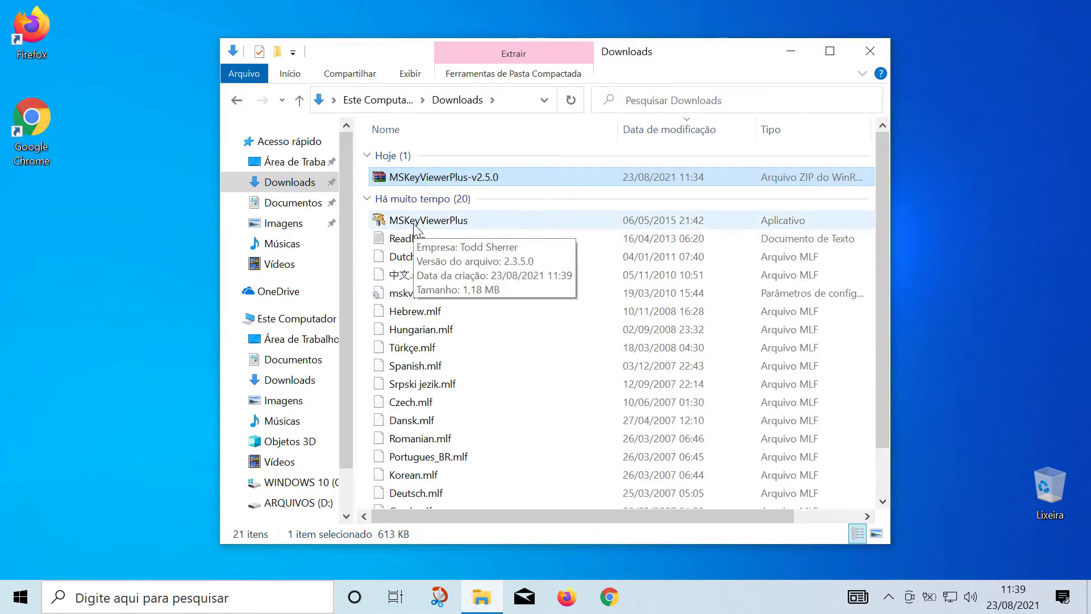
{"action": "double_click", "coordinate": [414, 223]}
Step: Expand the Windows 10 Home (64-bit) details and copy all the product information to the clipboard
{"action": "left_click", "coordinate": [345, 256]}
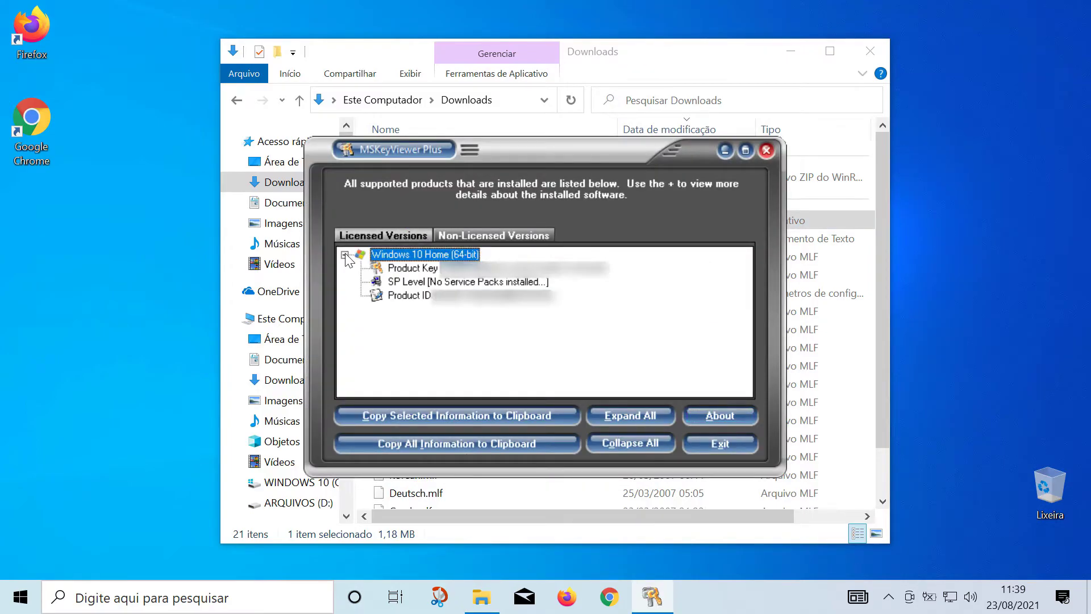
{"action": "left_click", "coordinate": [436, 443]}
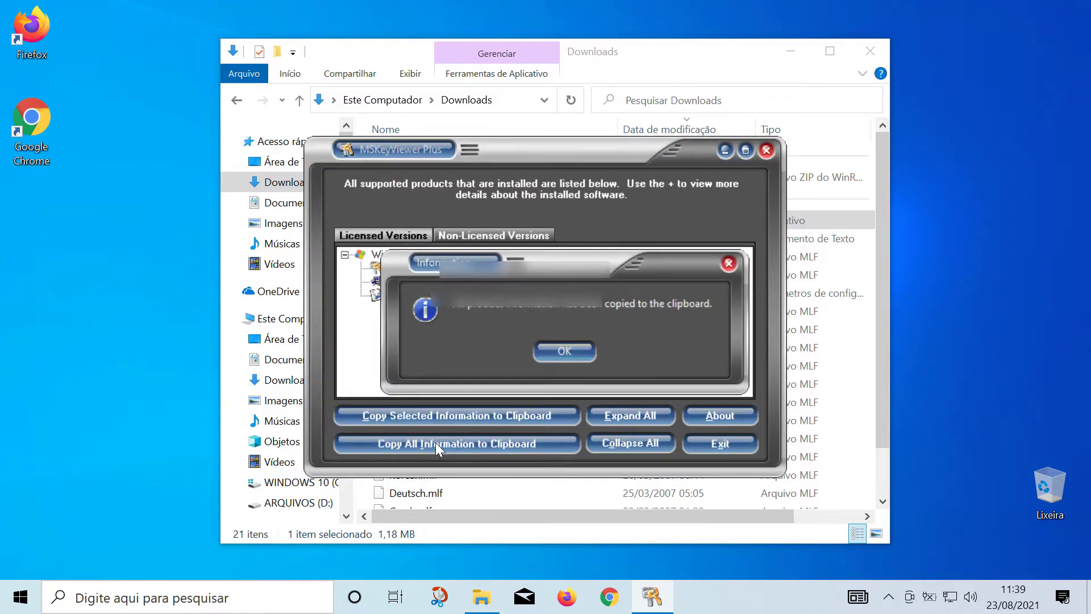
{"action": "left_click", "coordinate": [569, 350]}
Step: Create a new text document named "Chave do Windows" on the desktop
{"action": "left_click", "coordinate": [76, 243]}
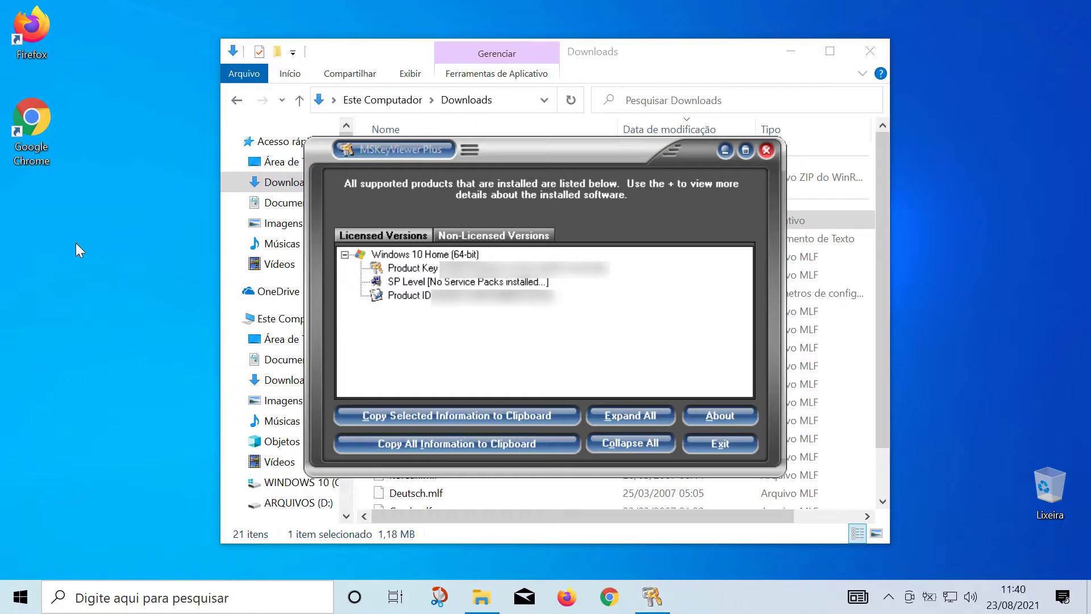
{"action": "right_click", "coordinate": [30, 208]}
{"action": "mouse_move", "coordinate": [105, 392]}
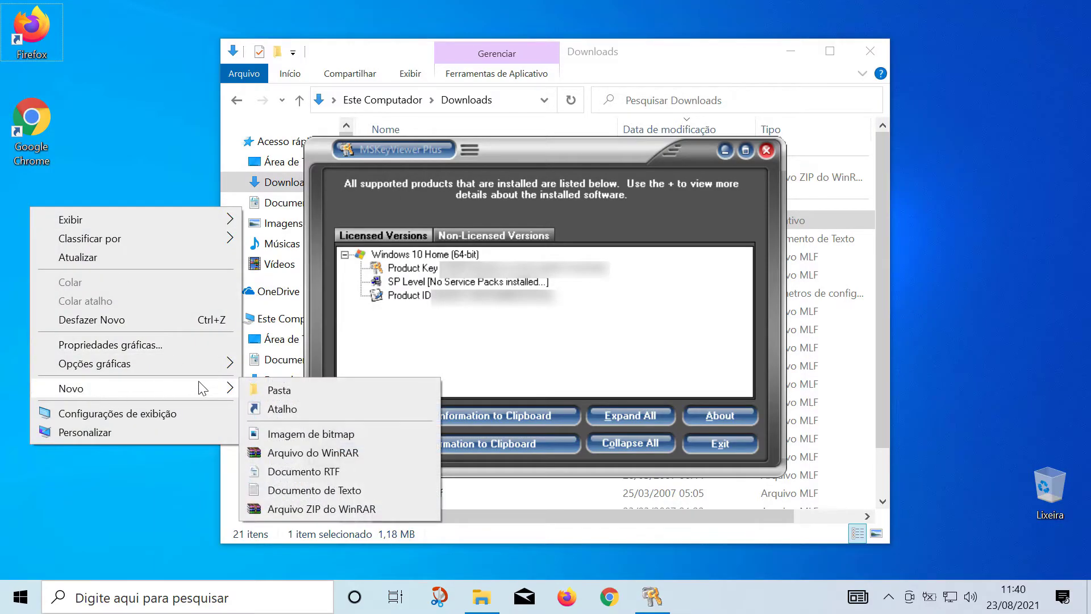
{"action": "left_click", "coordinate": [296, 490]}
{"action": "type", "text": "Cha"}
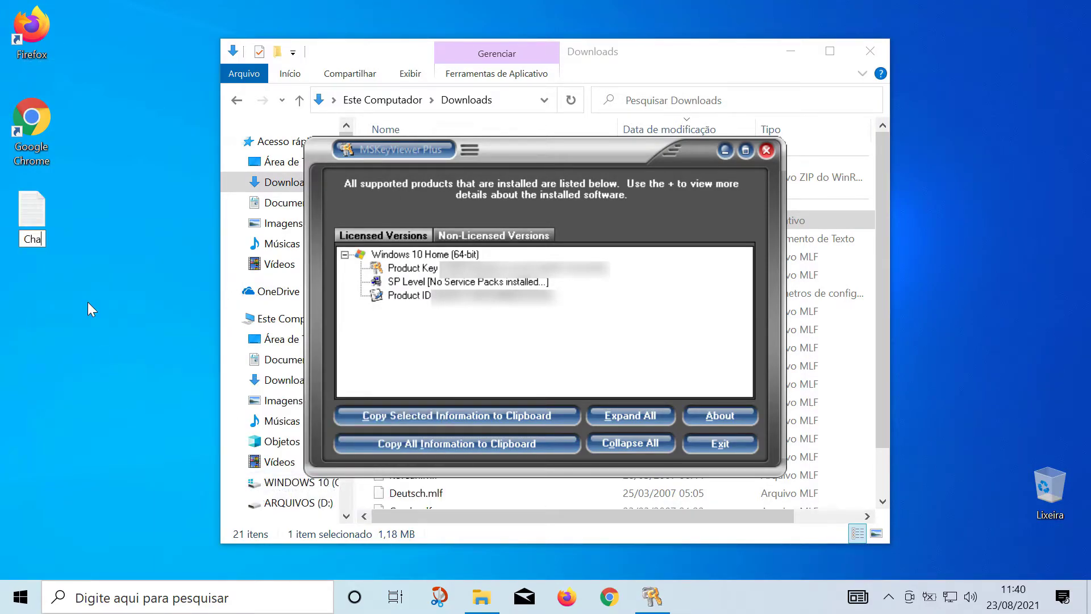
{"action": "type", "text": "ve do Windows"}
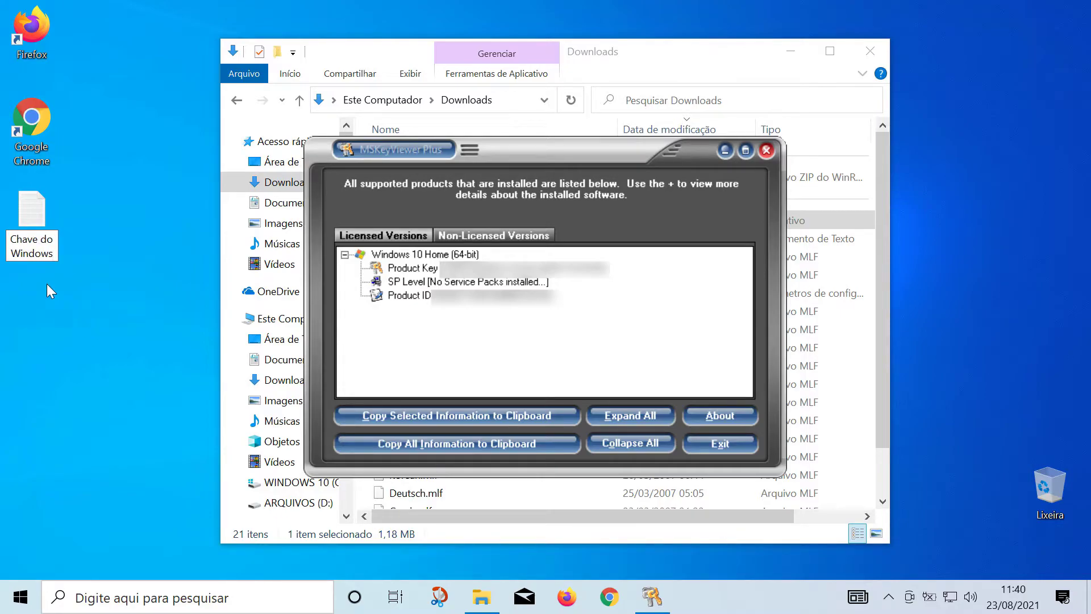
{"action": "key", "text": "Return"}
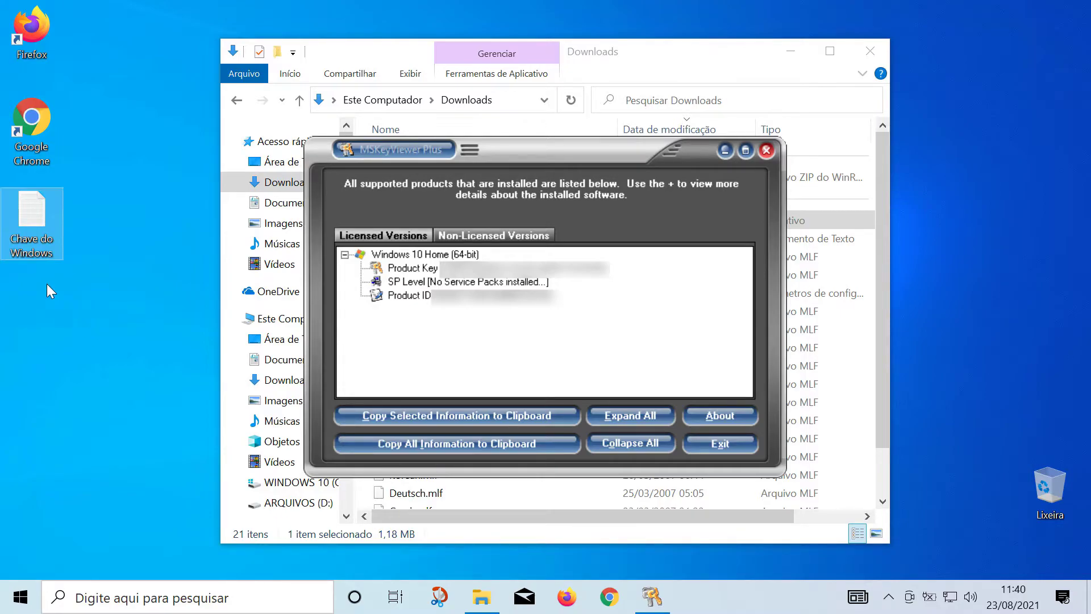
Step: Paste the copied product key information into the Chave do Windows text file, save it and close it
{"action": "double_click", "coordinate": [23, 220]}
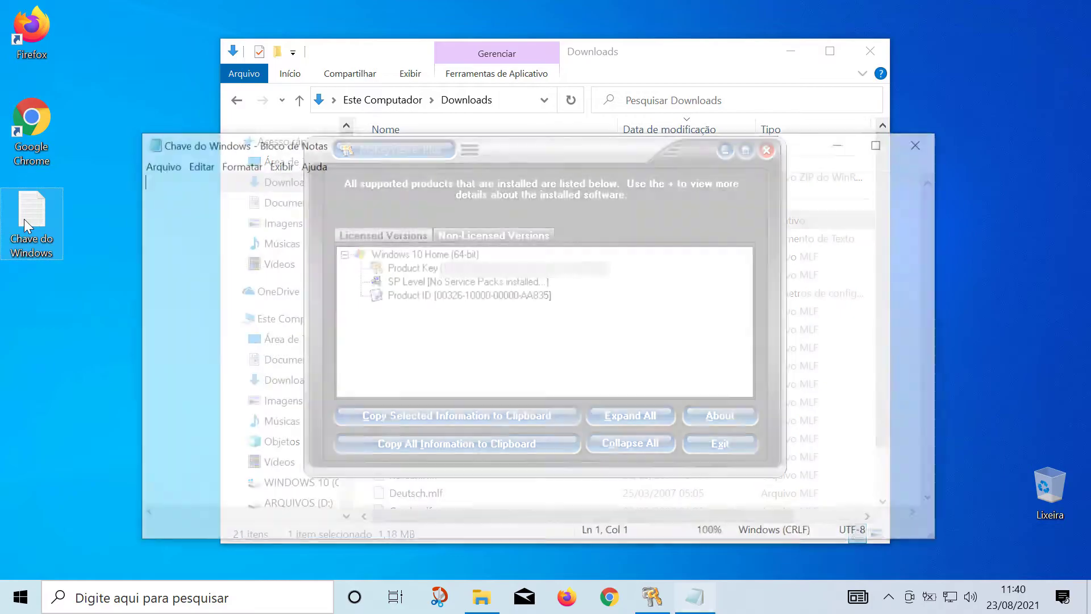
{"action": "right_click", "coordinate": [151, 188]}
{"action": "left_click", "coordinate": [184, 255]}
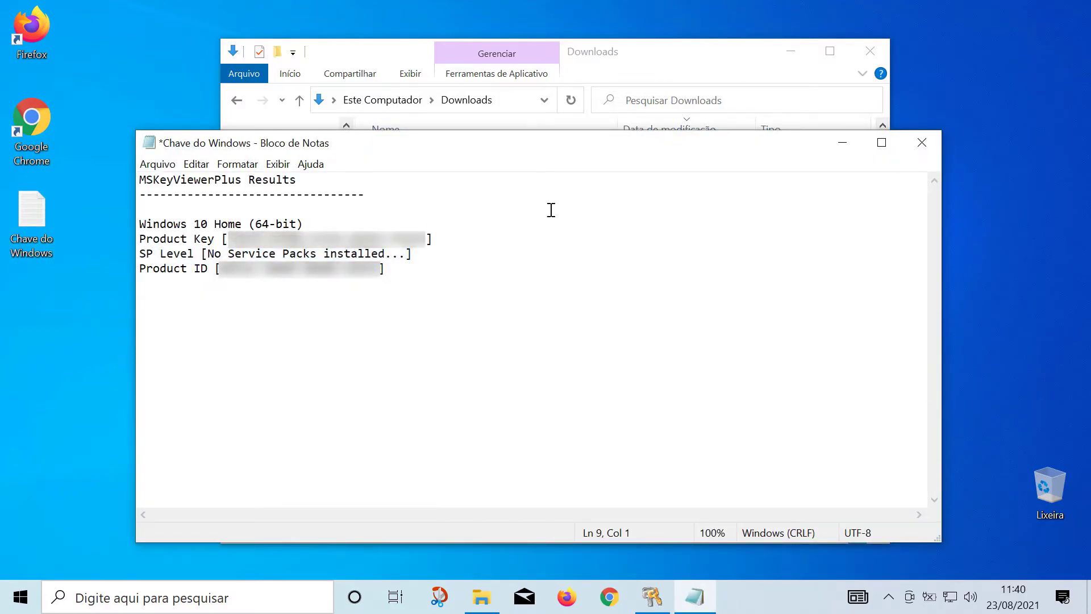
{"action": "left_click", "coordinate": [922, 142]}
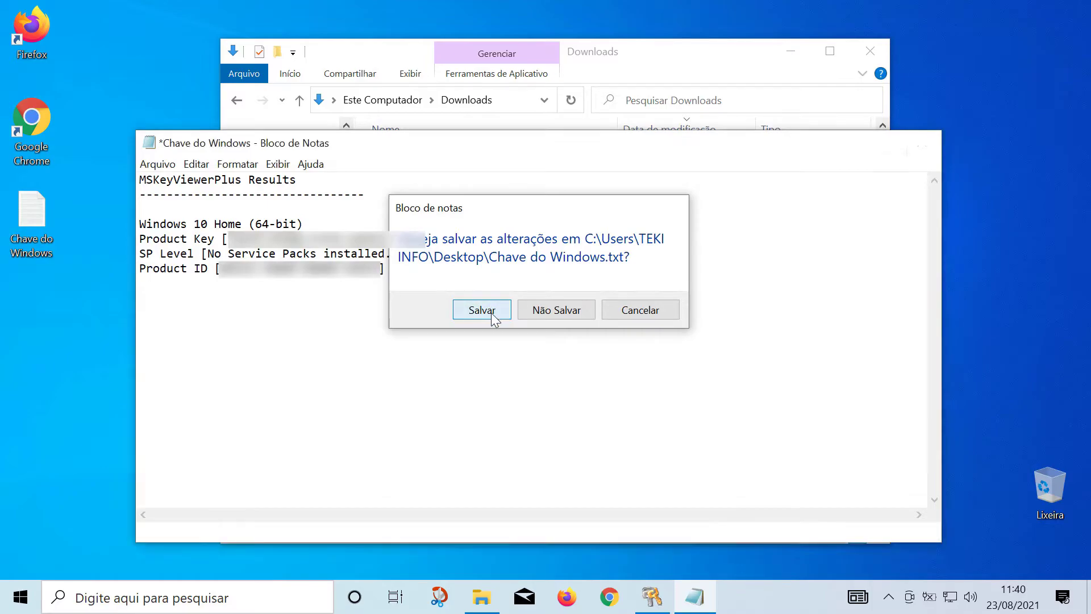
{"action": "left_click", "coordinate": [496, 316]}
Step: Reopen the Chave do Windows text file to check its contents, and close it along with MSKeyViewerPlus and the Downloads folder
{"action": "double_click", "coordinate": [36, 227]}
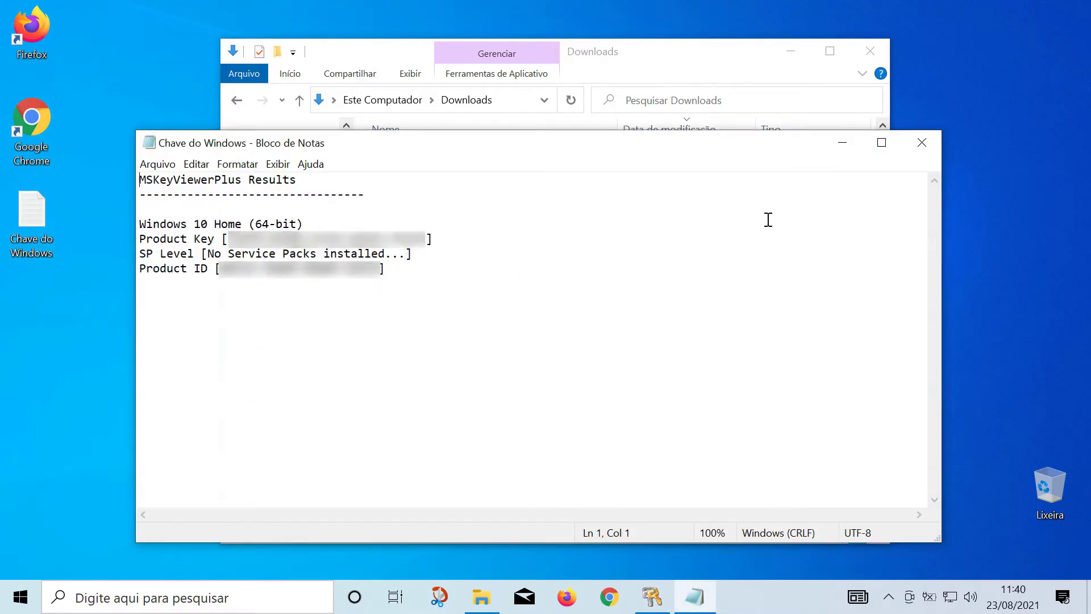
{"action": "left_click", "coordinate": [921, 149]}
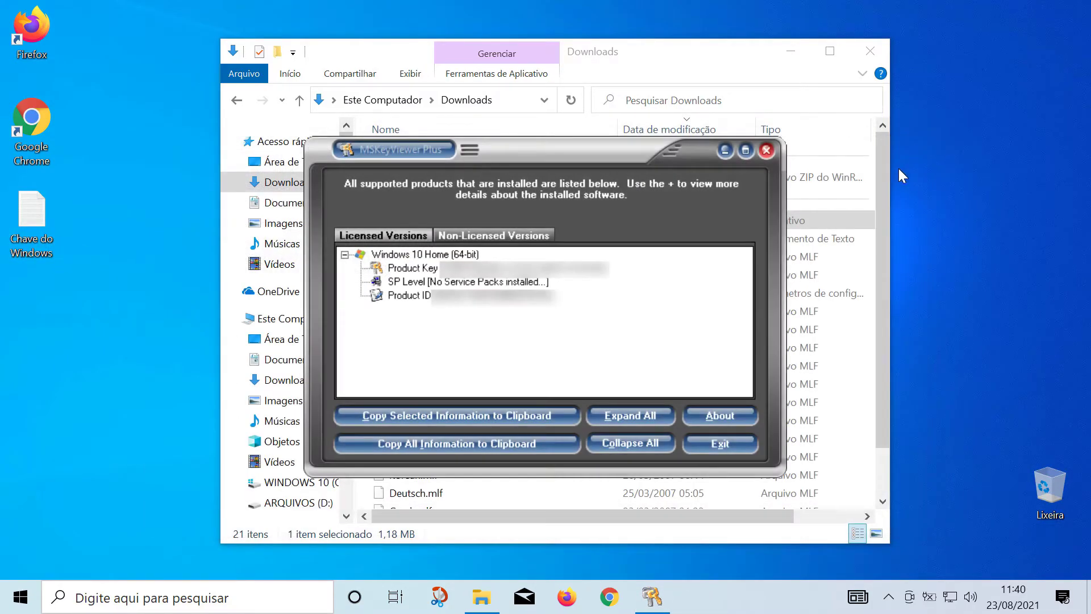
{"action": "left_click", "coordinate": [767, 151]}
{"action": "left_click", "coordinate": [872, 51]}
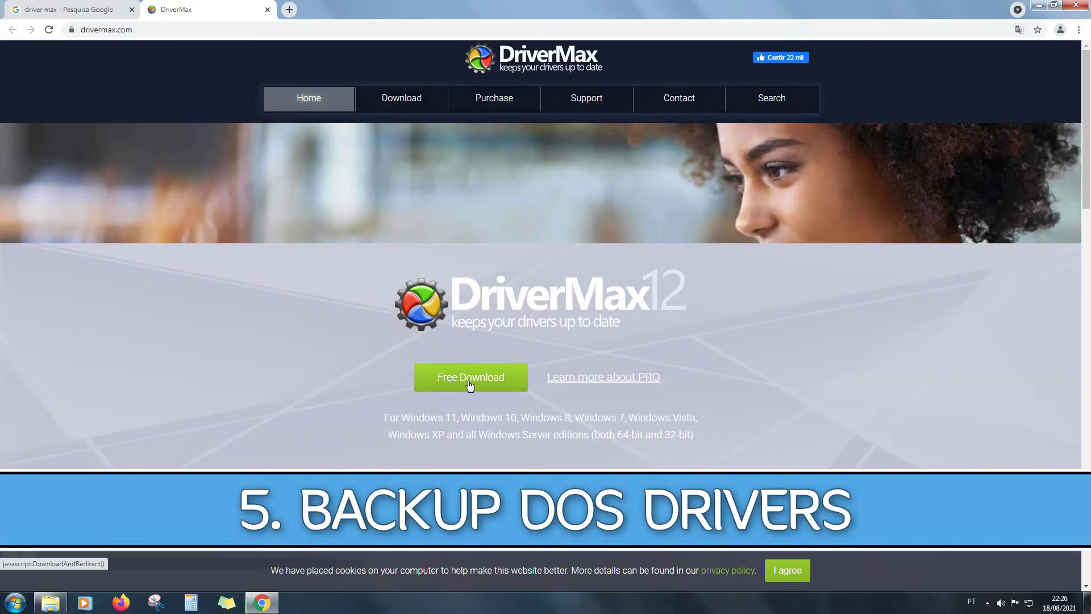
Step: On the Windows 7 computer, download the free DriverMax from its website and run drivermax from the Downloads folder
{"action": "left_click", "coordinate": [470, 385]}
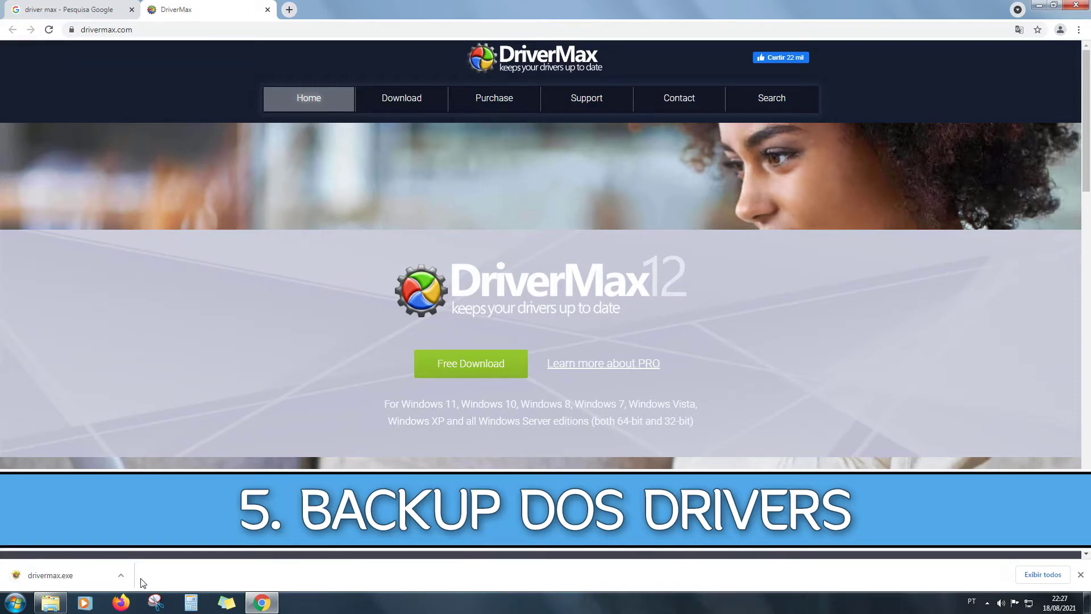
{"action": "left_click", "coordinate": [120, 575]}
{"action": "left_click", "coordinate": [148, 557]}
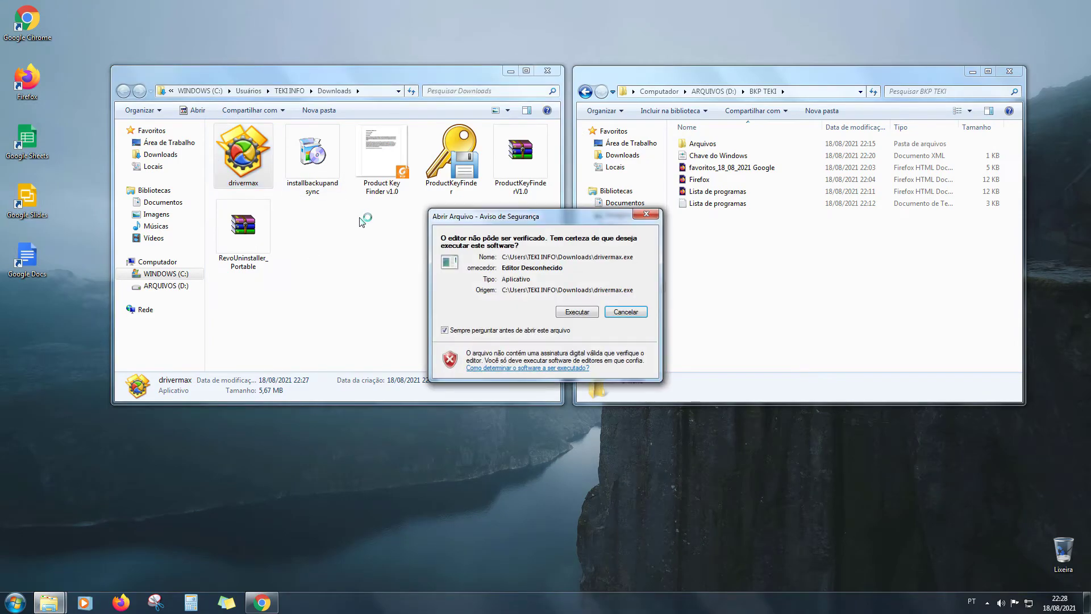
{"action": "left_click", "coordinate": [570, 313]}
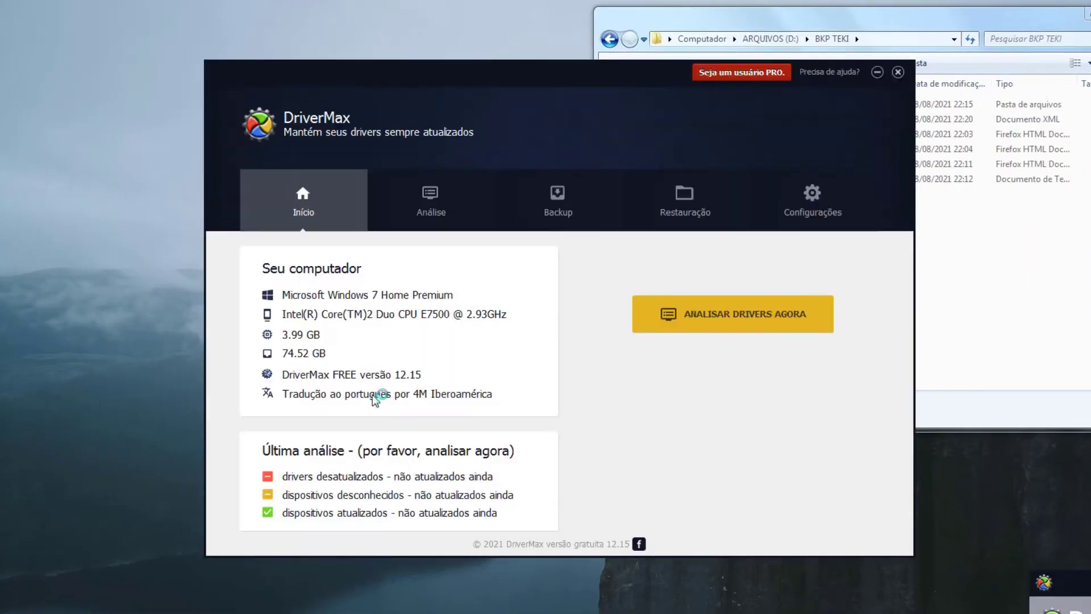
Step: Create a driver backup file in DriverMax that includes all the listed drivers
{"action": "left_click", "coordinate": [568, 212]}
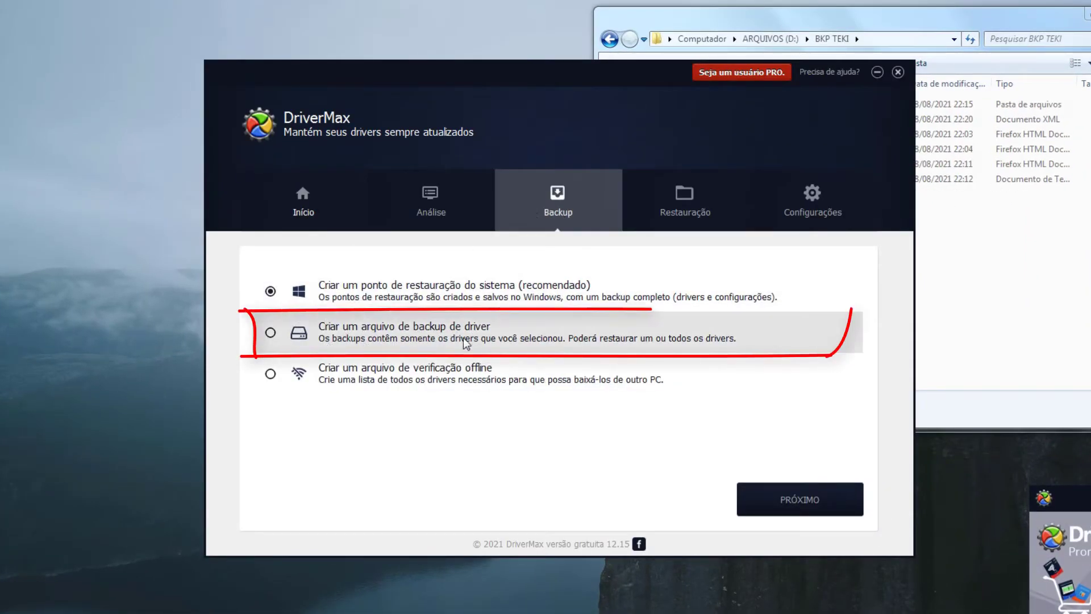
{"action": "left_click", "coordinate": [271, 333]}
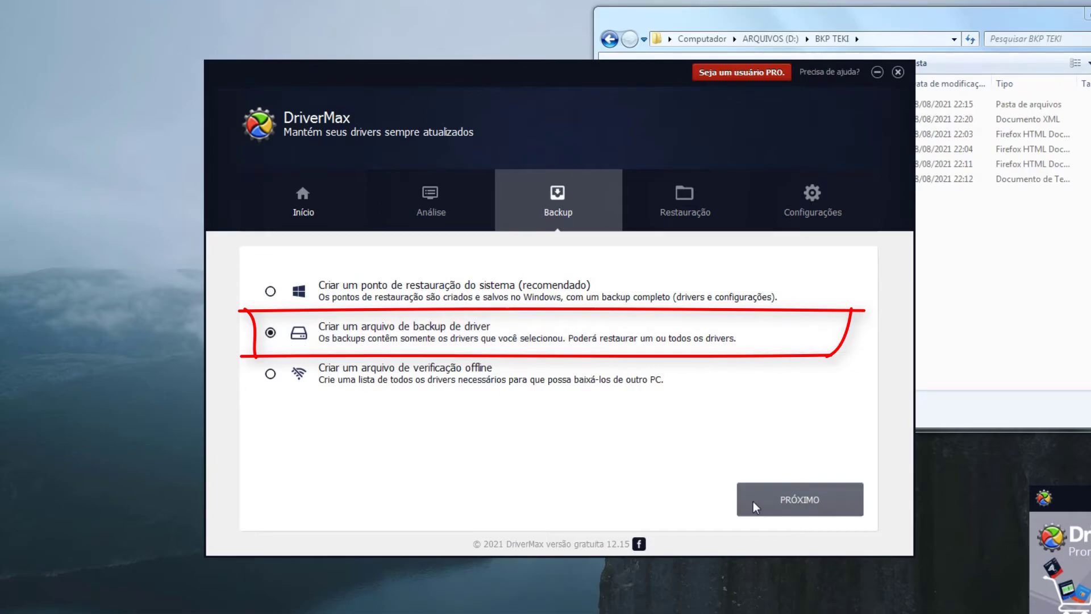
{"action": "left_click", "coordinate": [800, 499]}
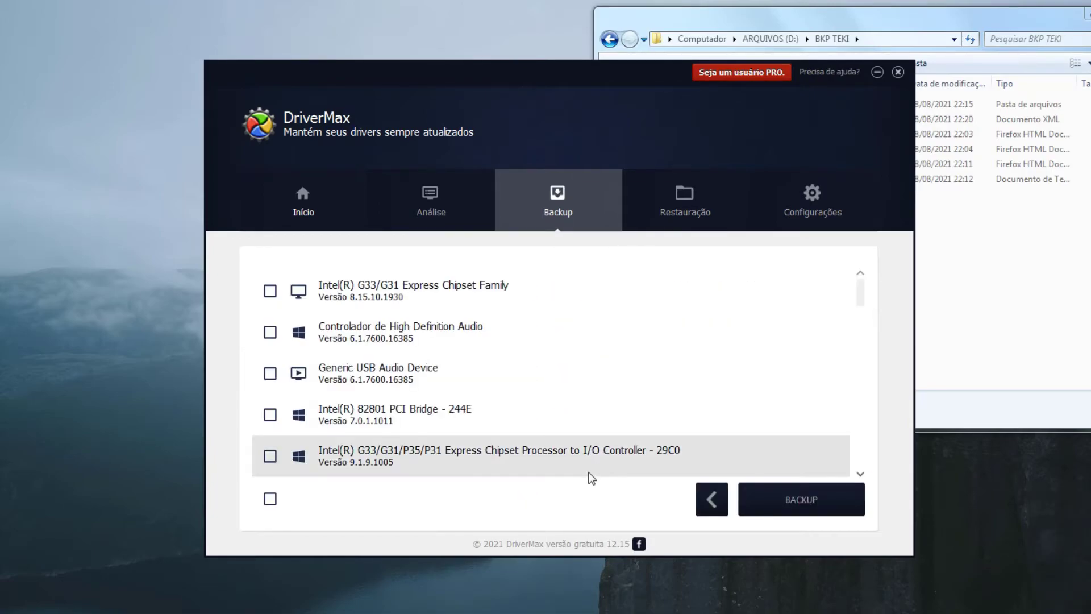
{"action": "mouse_move", "coordinate": [860, 295]}
{"action": "left_mouse_down"}
{"action": "mouse_move", "coordinate": [860, 463]}
{"action": "mouse_move", "coordinate": [860, 287]}
{"action": "left_mouse_up"}
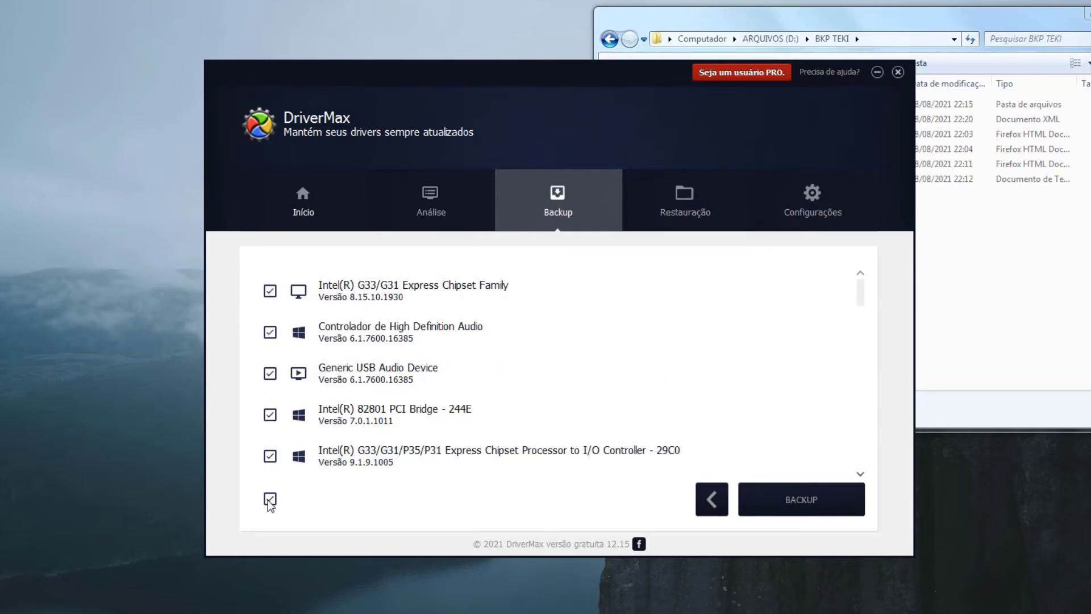
{"action": "left_click", "coordinate": [803, 505]}
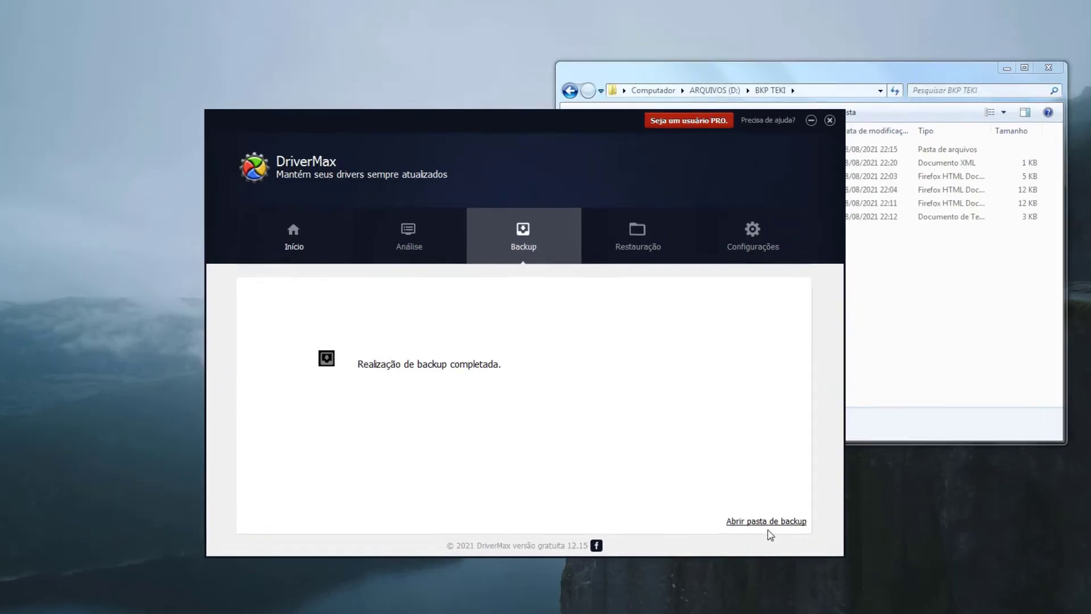
Step: Open the DriverMax backup folder and copy the DriverMaxBackup ZIP file into the BKP TEKI folder
{"action": "left_click", "coordinate": [827, 517]}
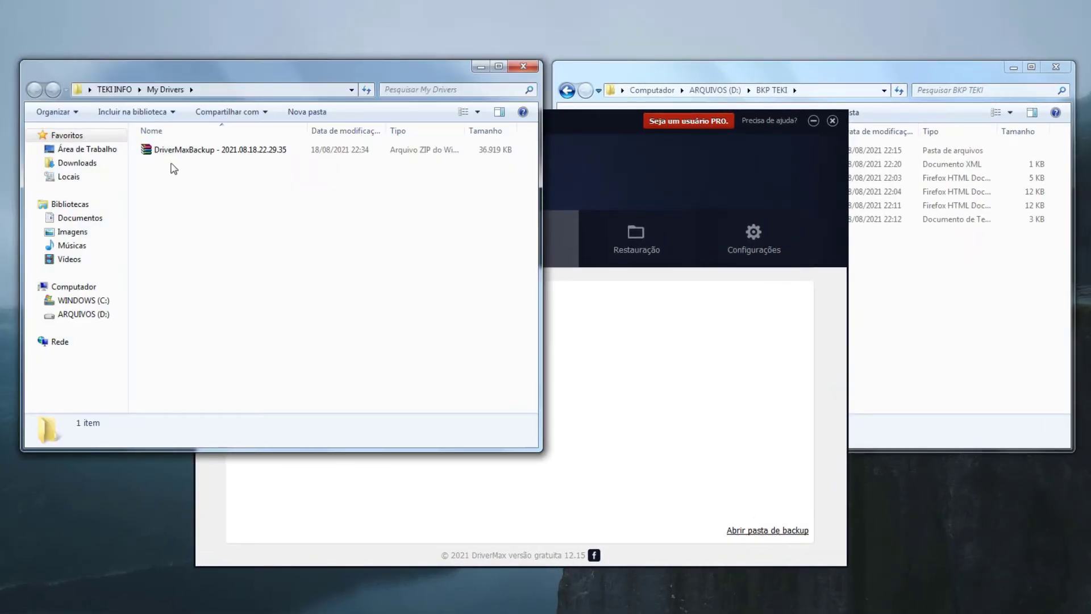
{"action": "right_click", "coordinate": [161, 153]}
{"action": "left_click", "coordinate": [199, 334]}
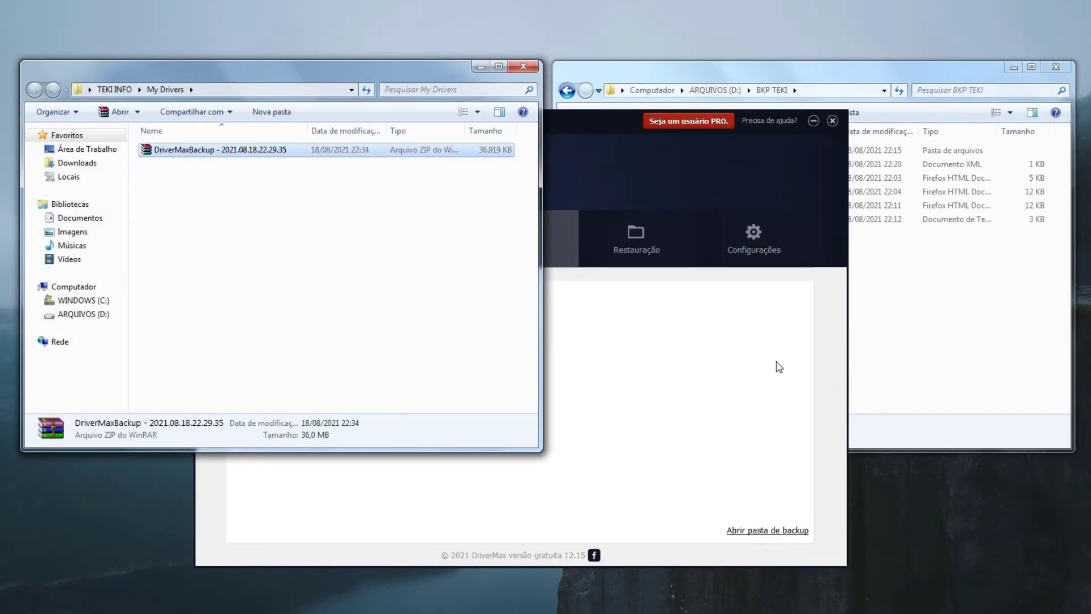
{"action": "left_click", "coordinate": [898, 356]}
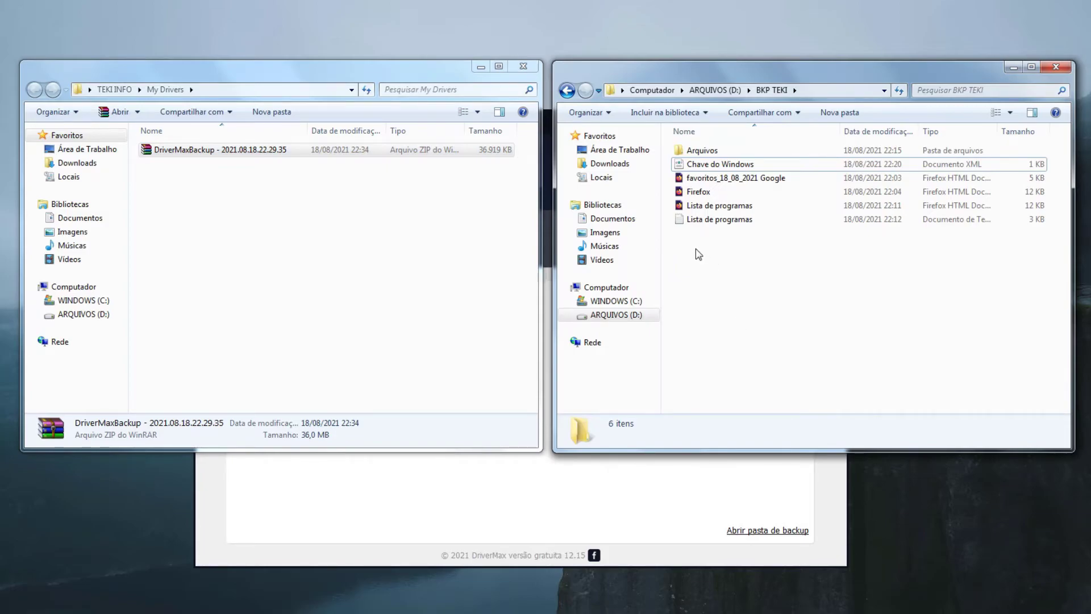
{"action": "left_click", "coordinate": [616, 314]}
{"action": "double_click", "coordinate": [691, 150]}
{"action": "right_click", "coordinate": [686, 242]}
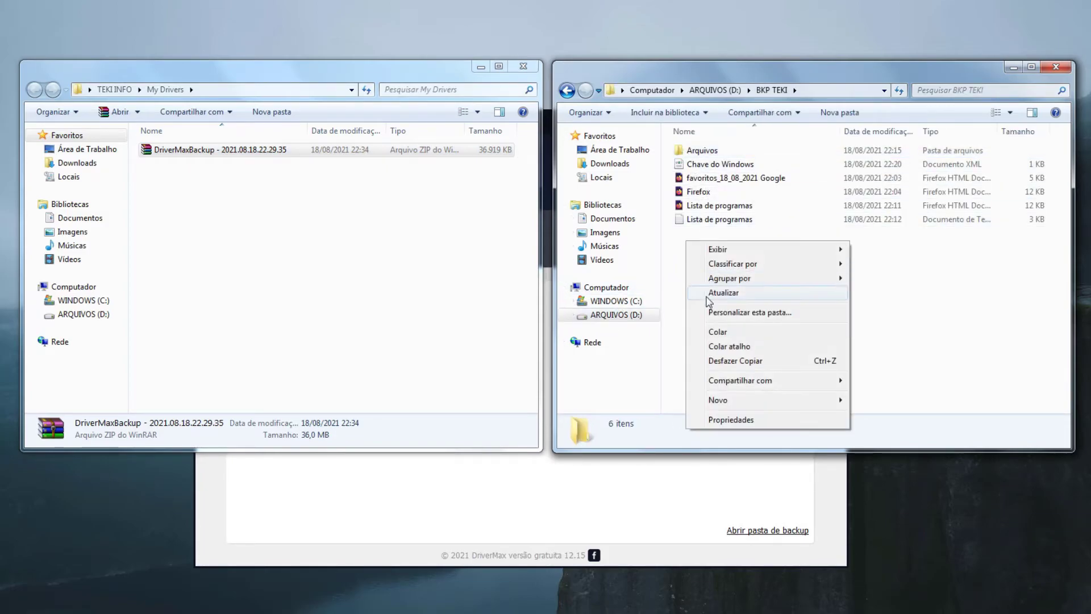
{"action": "left_click", "coordinate": [715, 332]}
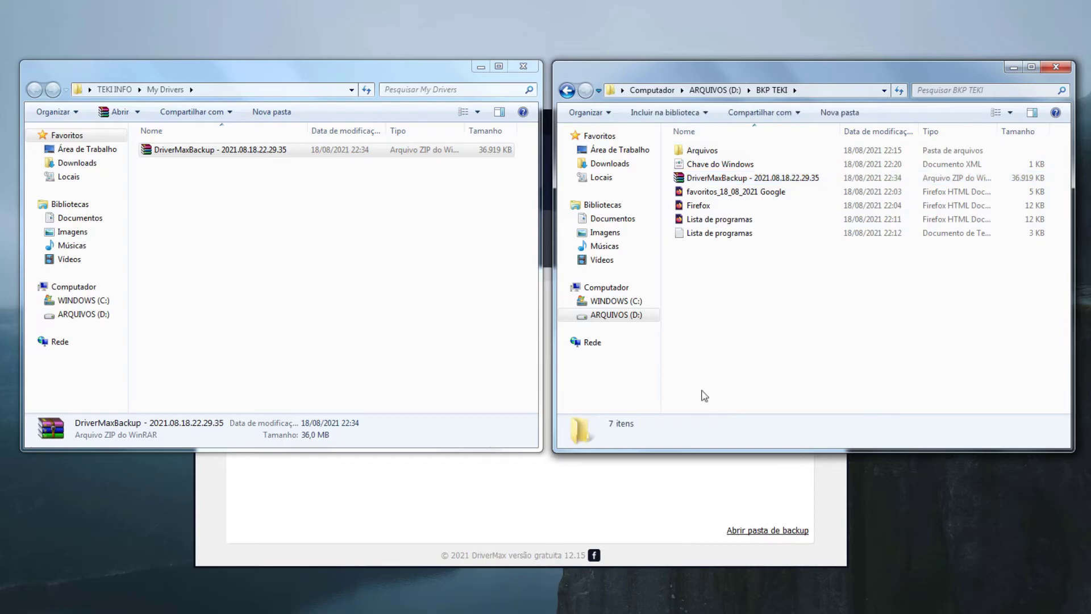
Step: In DriverMax, choose to restore from a previously created backup and browse the computer for the backup archive to load
{"action": "left_click", "coordinate": [607, 486]}
{"action": "left_click", "coordinate": [631, 260]}
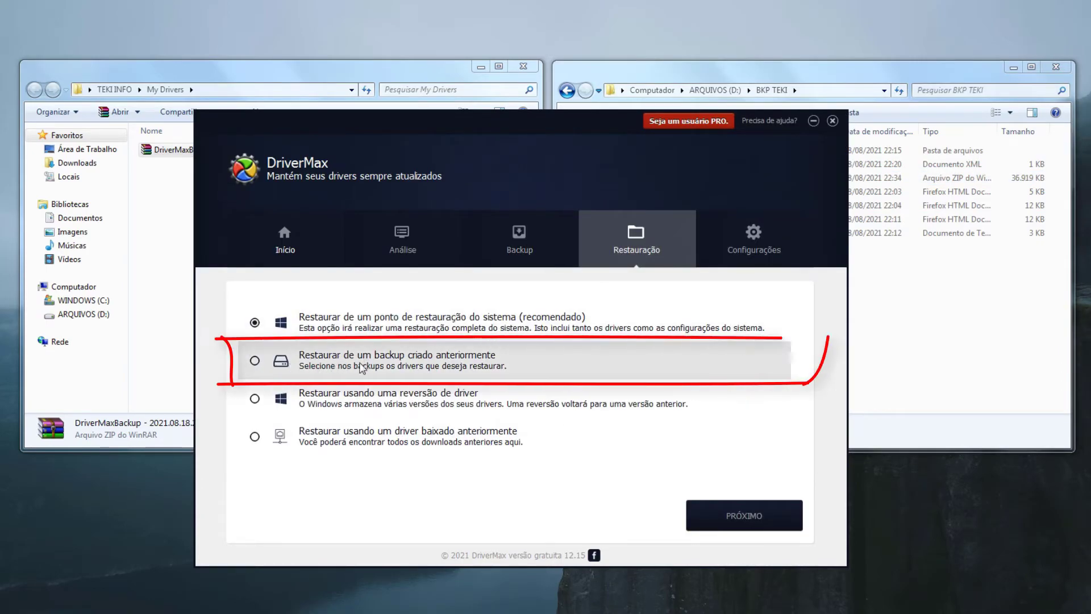
{"action": "left_click", "coordinate": [255, 361]}
{"action": "left_click", "coordinate": [739, 516]}
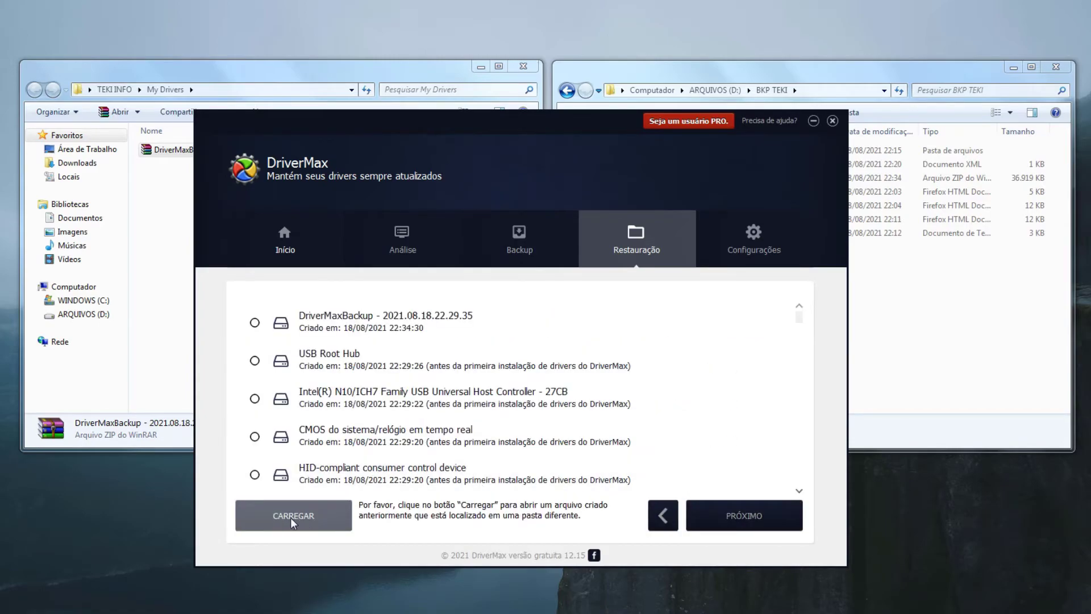
{"action": "left_click", "coordinate": [280, 517]}
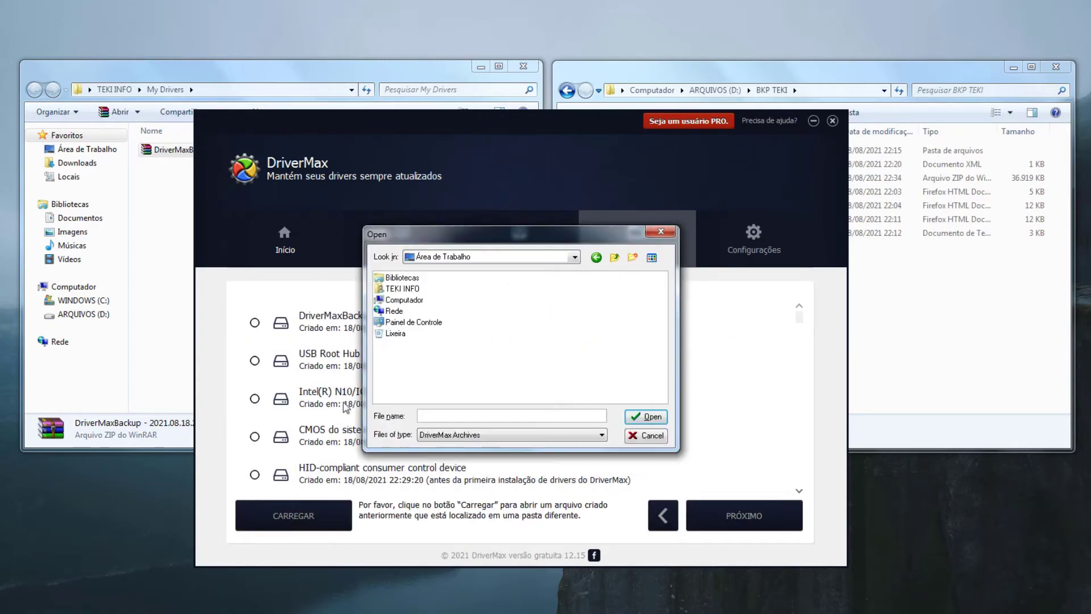
{"action": "double_click", "coordinate": [400, 300]}
{"action": "double_click", "coordinate": [410, 300]}
{"action": "double_click", "coordinate": [399, 279]}
{"action": "left_click", "coordinate": [398, 288]}
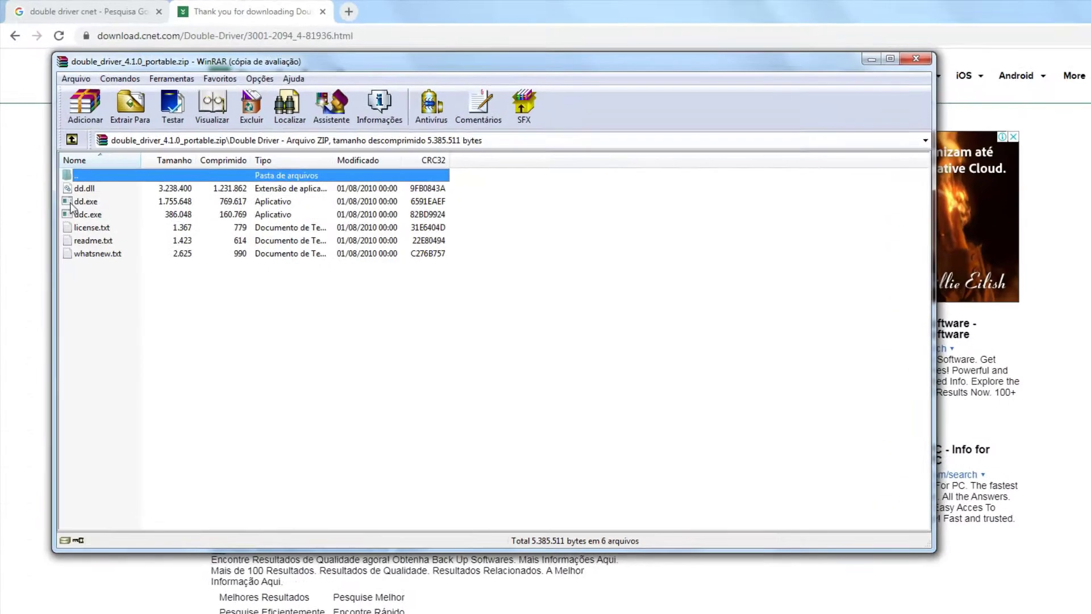
Step: Run dd.exe from the double_driver_4.1.0_portable archive and scan the current system's drivers for backup
{"action": "double_click", "coordinate": [88, 197]}
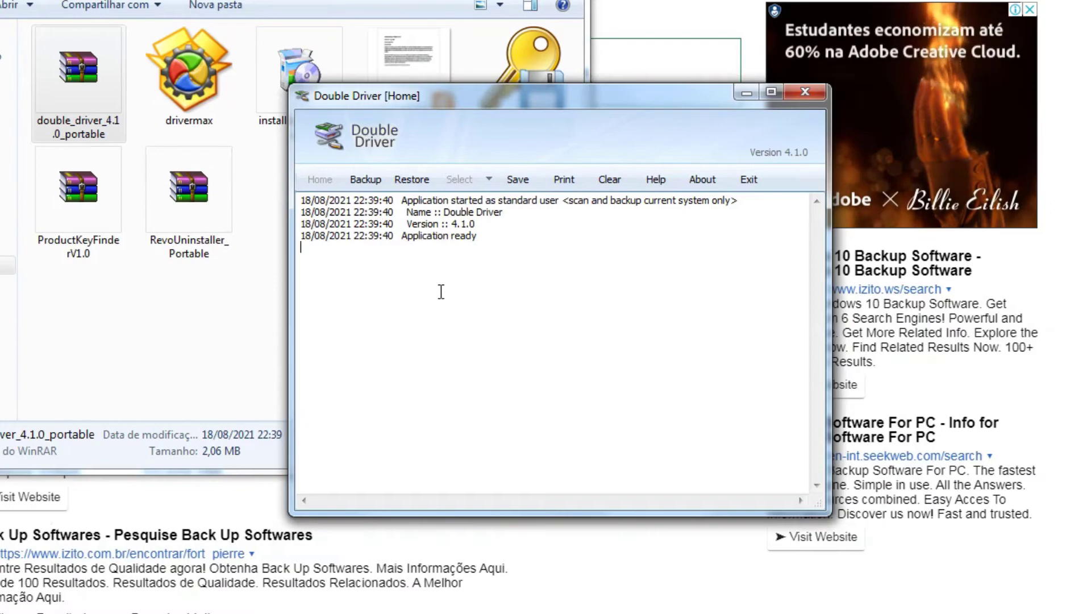
{"action": "left_click", "coordinate": [367, 179]}
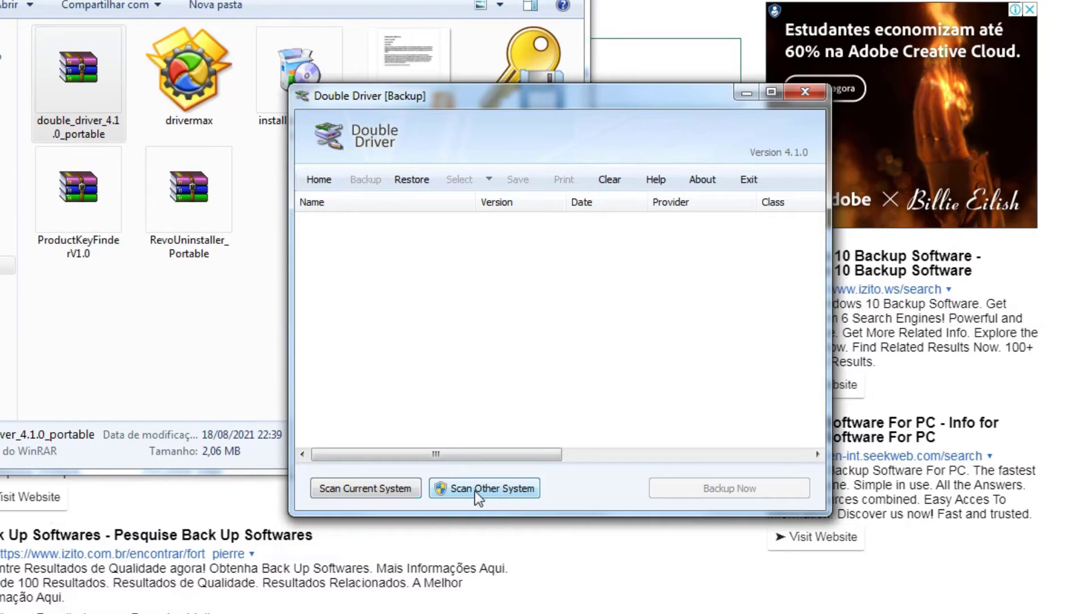
{"action": "left_click", "coordinate": [358, 490]}
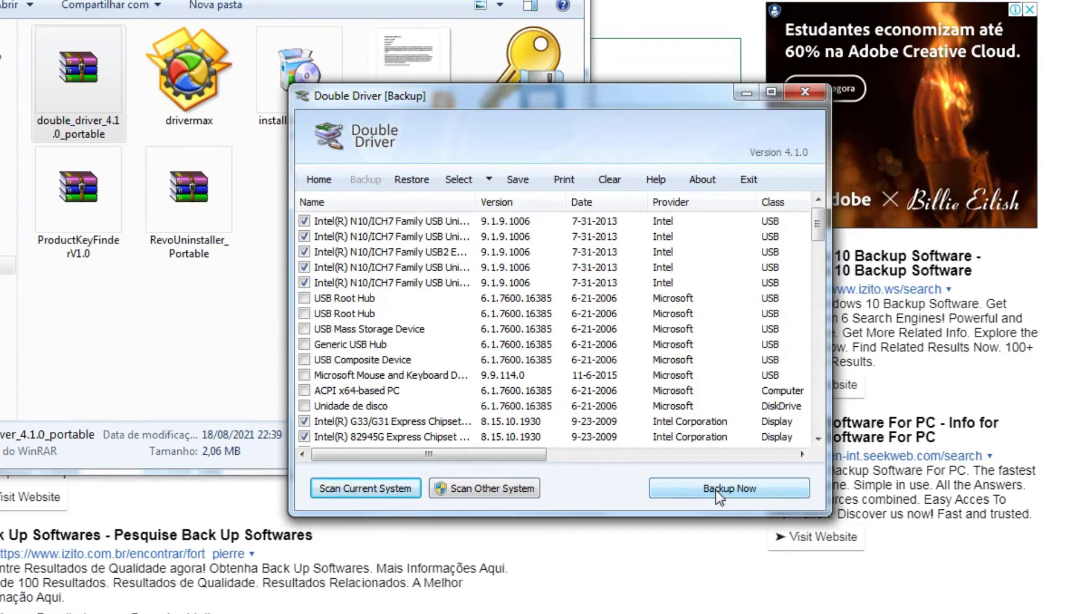
Step: In Double Driver's restore section, decline the administrator restart and set BKP TEKI on ARQUIVOS (D:) as the other backup location
{"action": "left_click", "coordinate": [412, 181]}
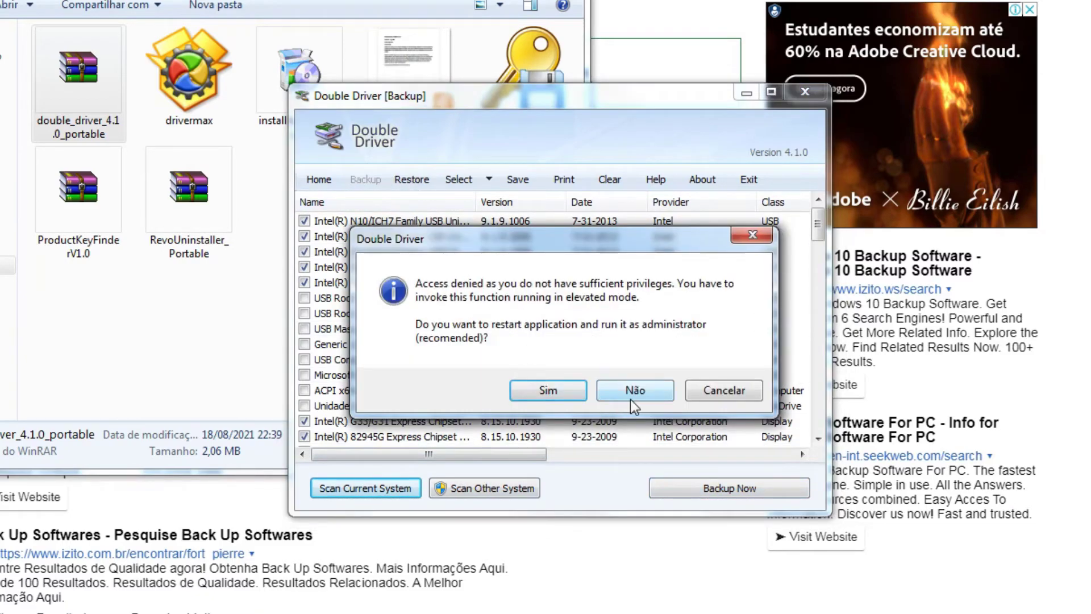
{"action": "left_click", "coordinate": [631, 393]}
{"action": "left_click", "coordinate": [367, 488]}
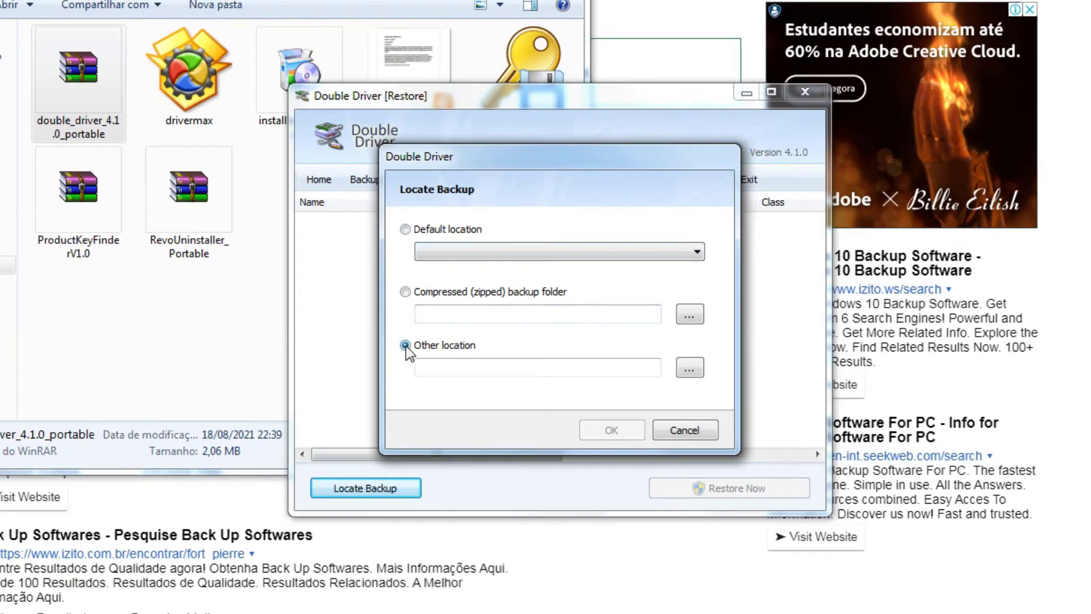
{"action": "left_click", "coordinate": [690, 369]}
{"action": "left_click", "coordinate": [453, 280]}
{"action": "left_click", "coordinate": [442, 279]}
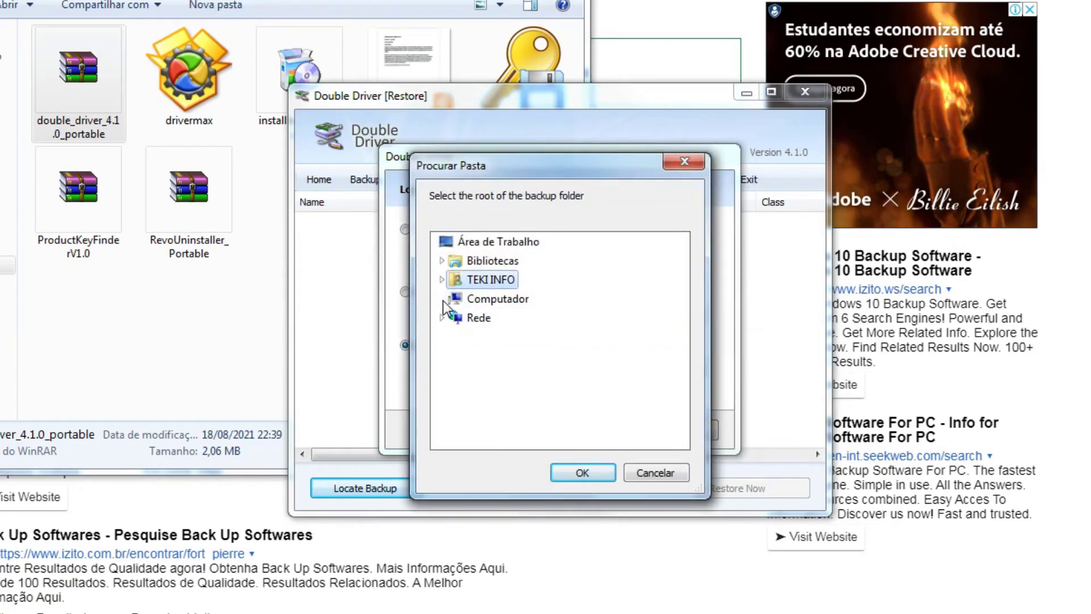
{"action": "left_click", "coordinate": [441, 298]}
{"action": "left_click", "coordinate": [499, 355]}
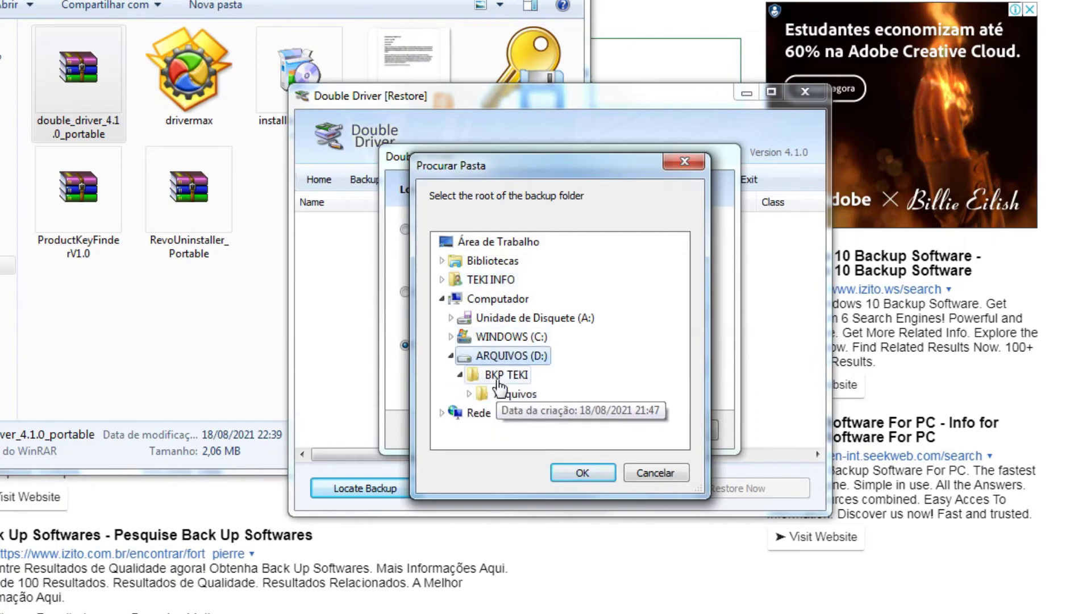
{"action": "left_click", "coordinate": [476, 376]}
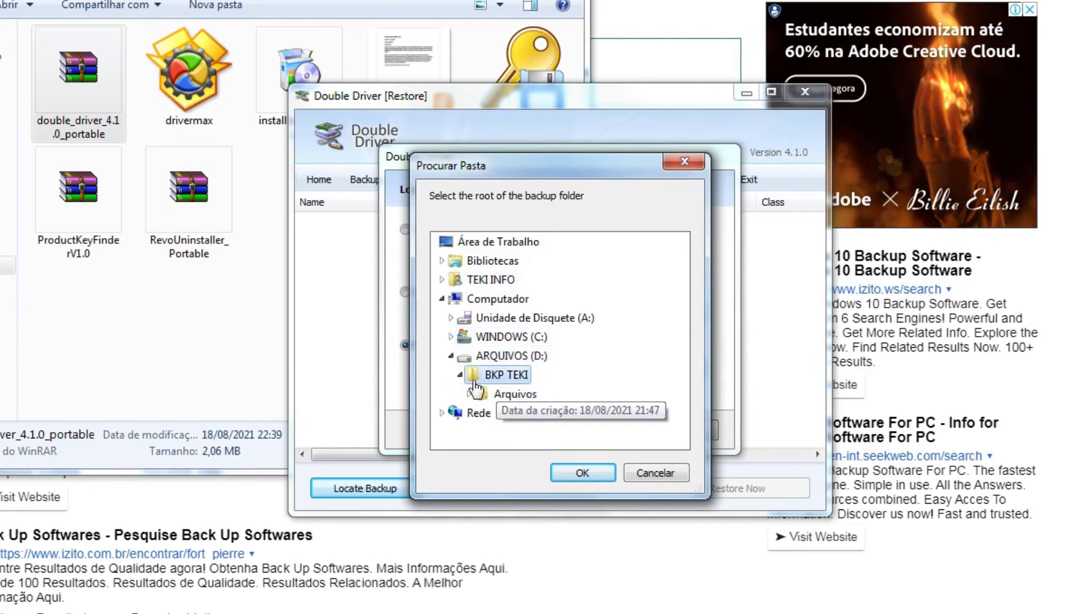
{"action": "left_click", "coordinate": [567, 473]}
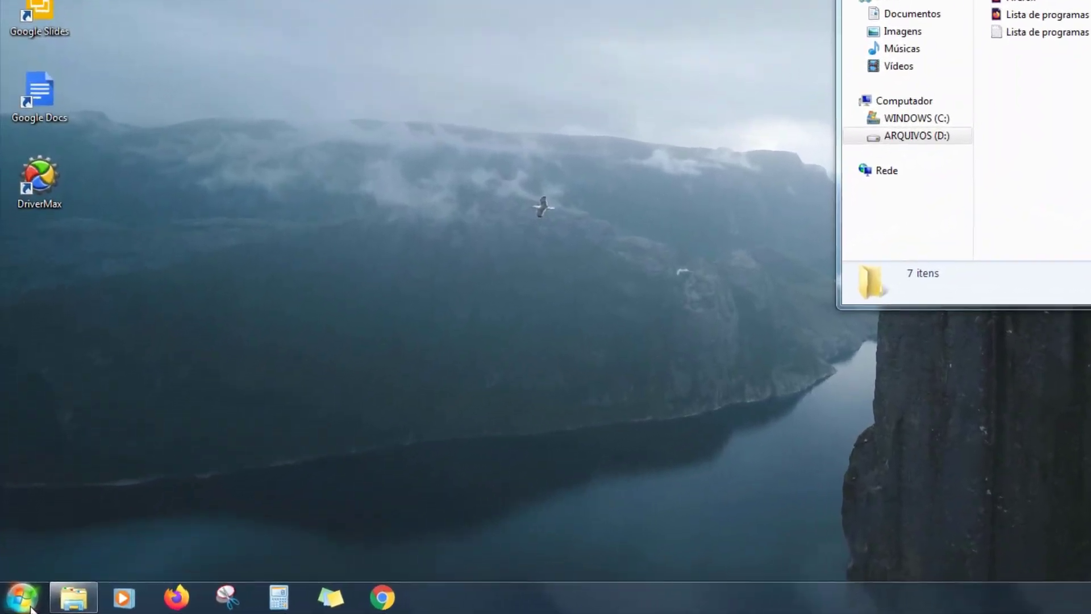
Step: Open the Command Prompt as administrator and run ipconfig to list the network configuration
{"action": "left_click", "coordinate": [17, 598]}
{"action": "left_click", "coordinate": [62, 519]}
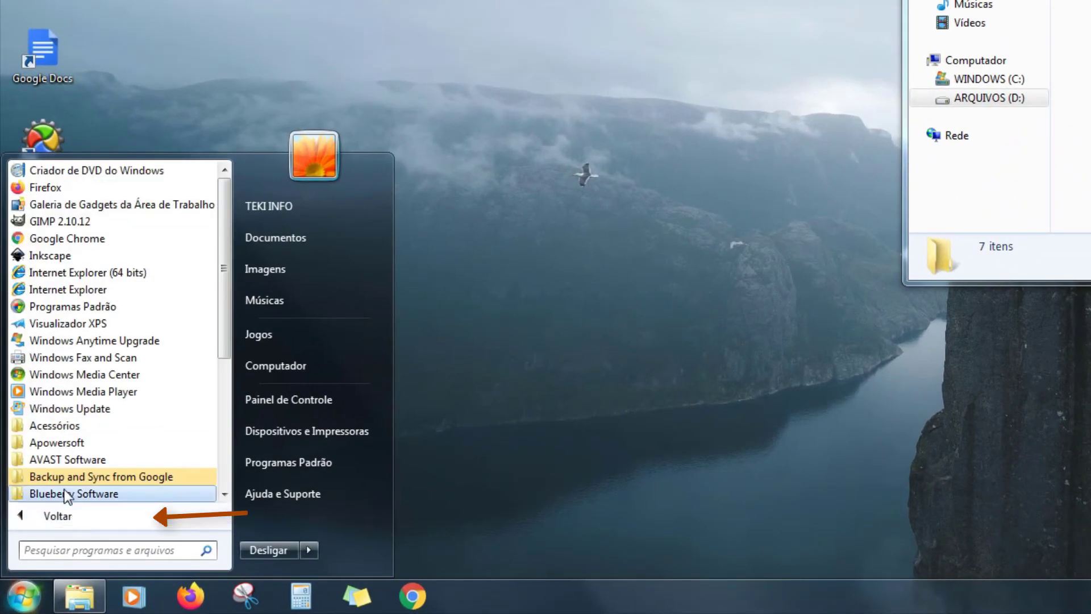
{"action": "left_click", "coordinate": [61, 421]}
{"action": "right_click", "coordinate": [75, 400]}
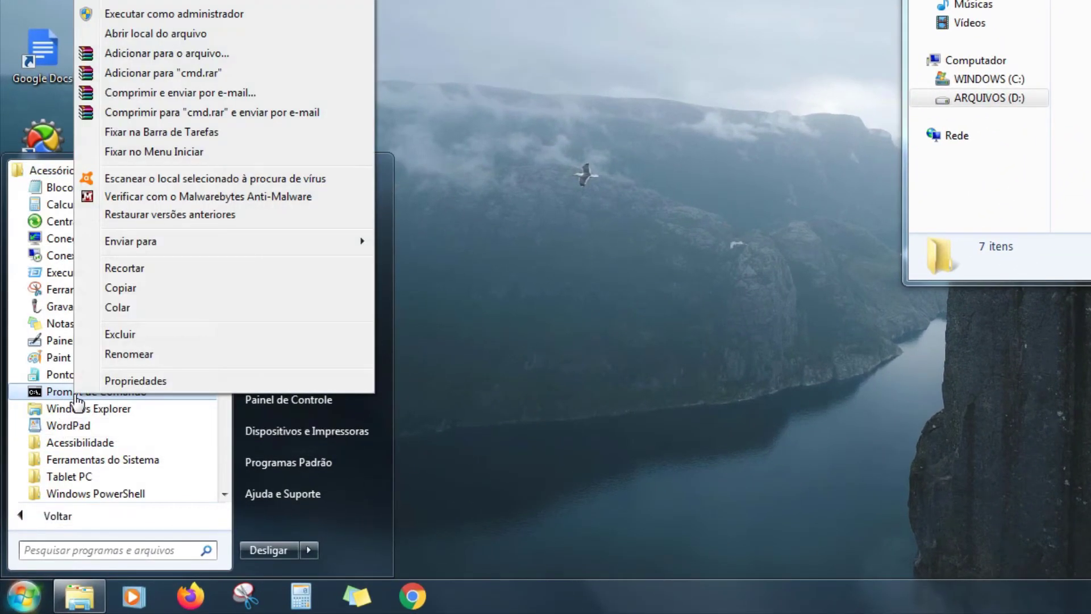
{"action": "left_click", "coordinate": [166, 17]}
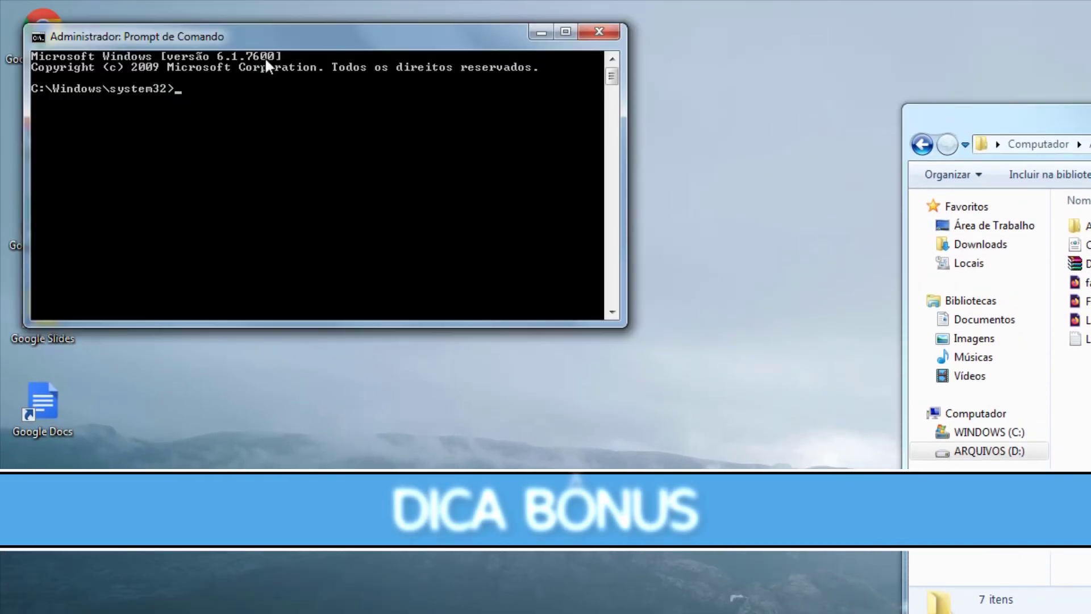
{"action": "left_click_drag", "start_coordinate": [278, 36], "coordinate": [530, 207]}
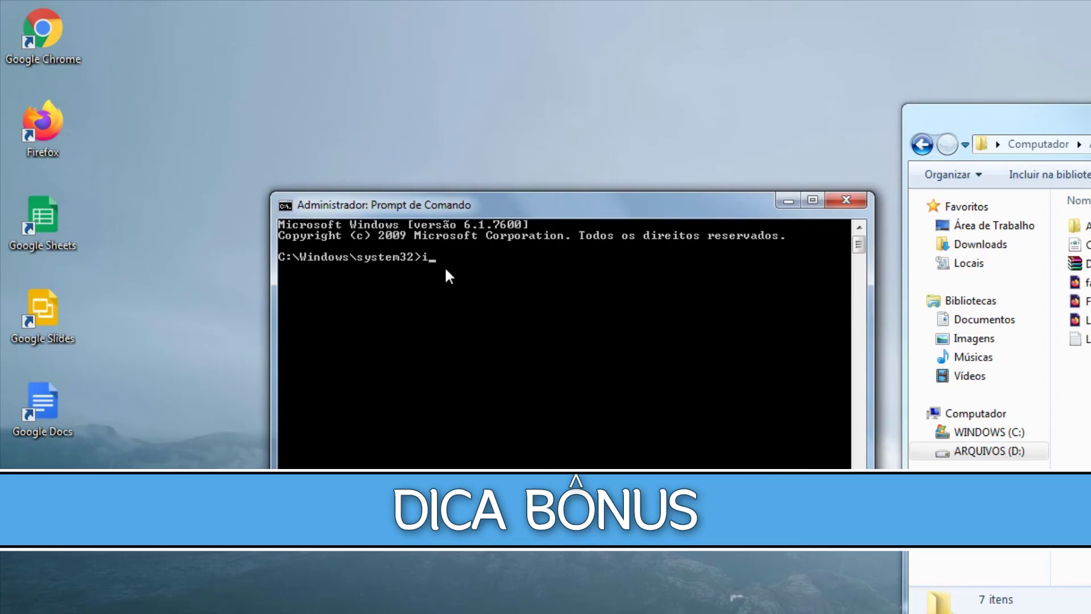
{"action": "type", "text": "ipconfig"}
{"action": "key", "text": "Return"}
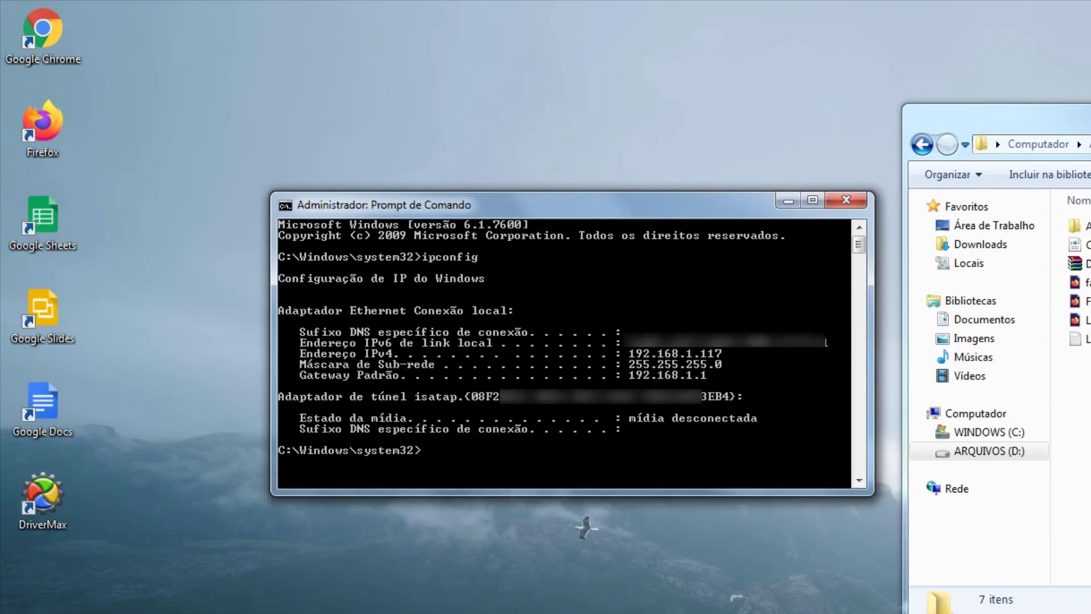
Step: Capture the Command Prompt window with the ipconfig output using Ferramenta de Captura
{"action": "left_click", "coordinate": [15, 601]}
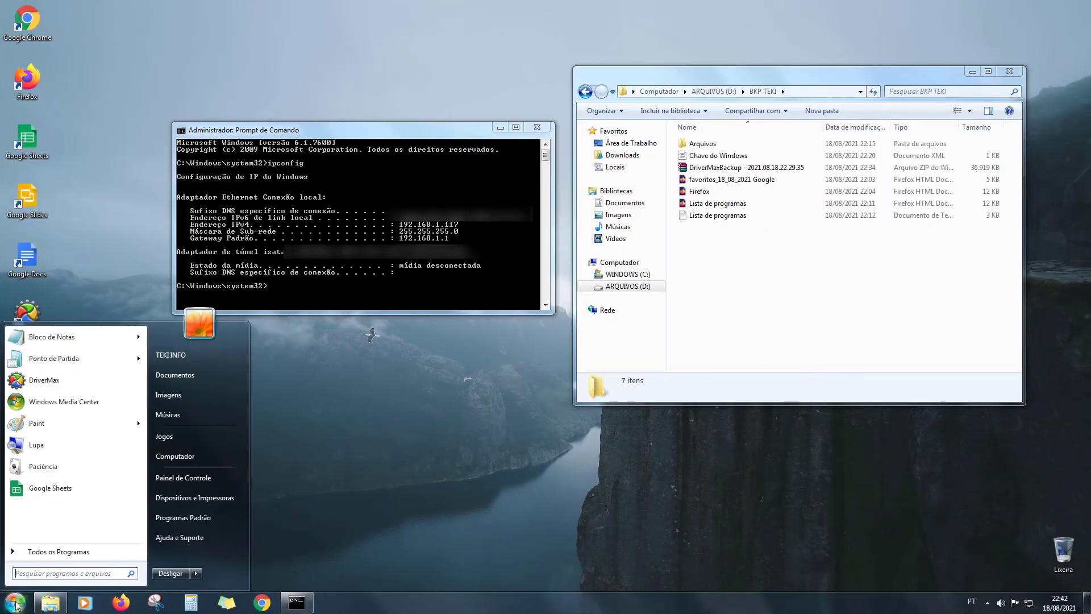
{"action": "left_click", "coordinate": [40, 550]}
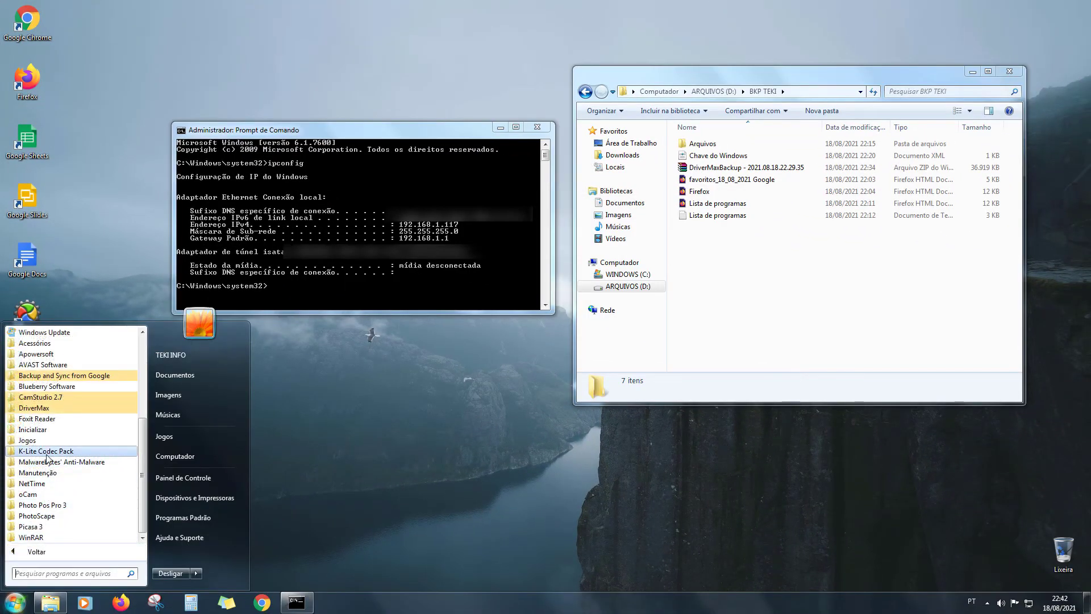
{"action": "left_click", "coordinate": [38, 344]}
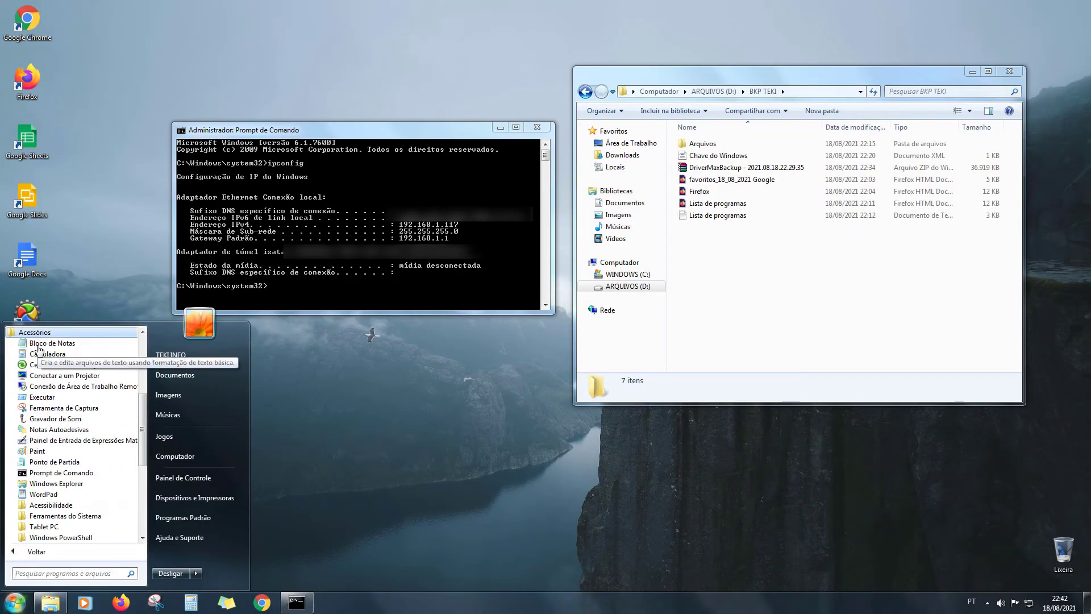
{"action": "left_click", "coordinate": [55, 408]}
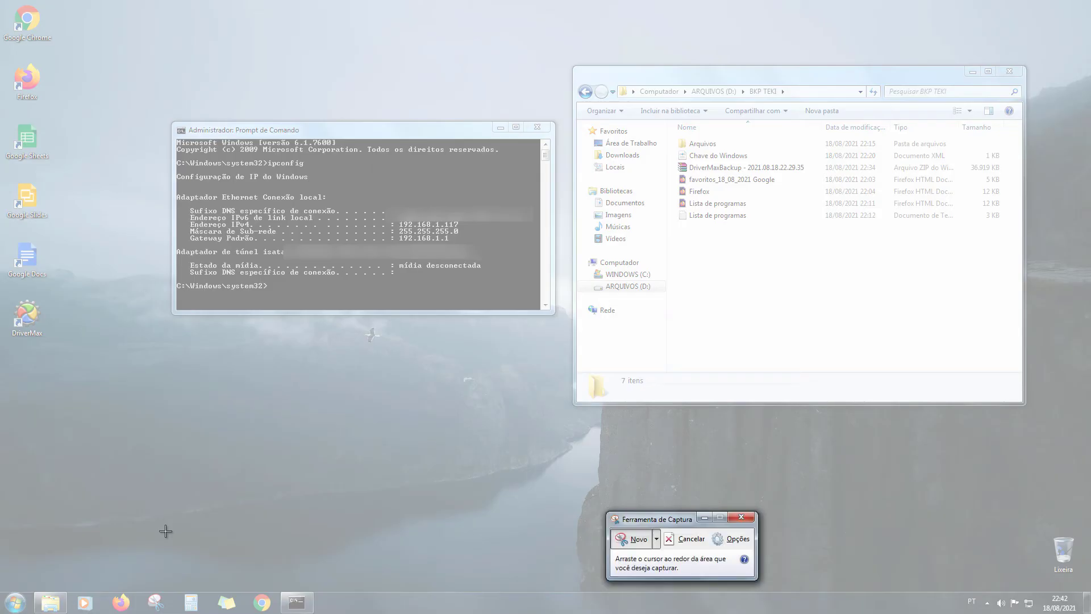
{"action": "left_click_drag", "start_coordinate": [169, 121], "coordinate": [556, 318]}
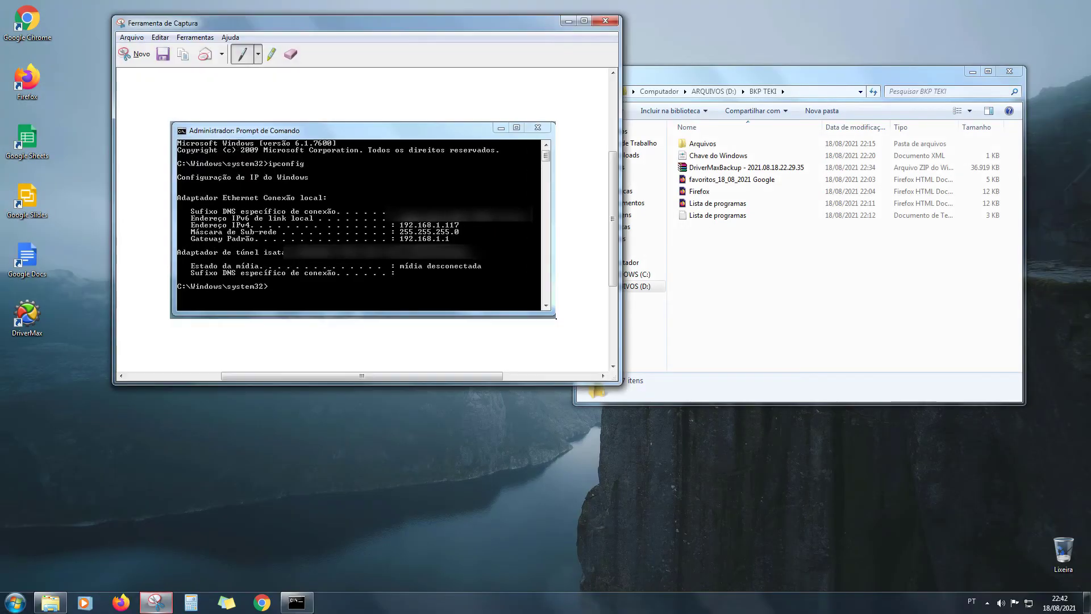
Step: Save the capture as the PNG file Configuração de rede in the BKP TEKI folder on ARQUIVOS (D:)
{"action": "left_click", "coordinate": [165, 59]}
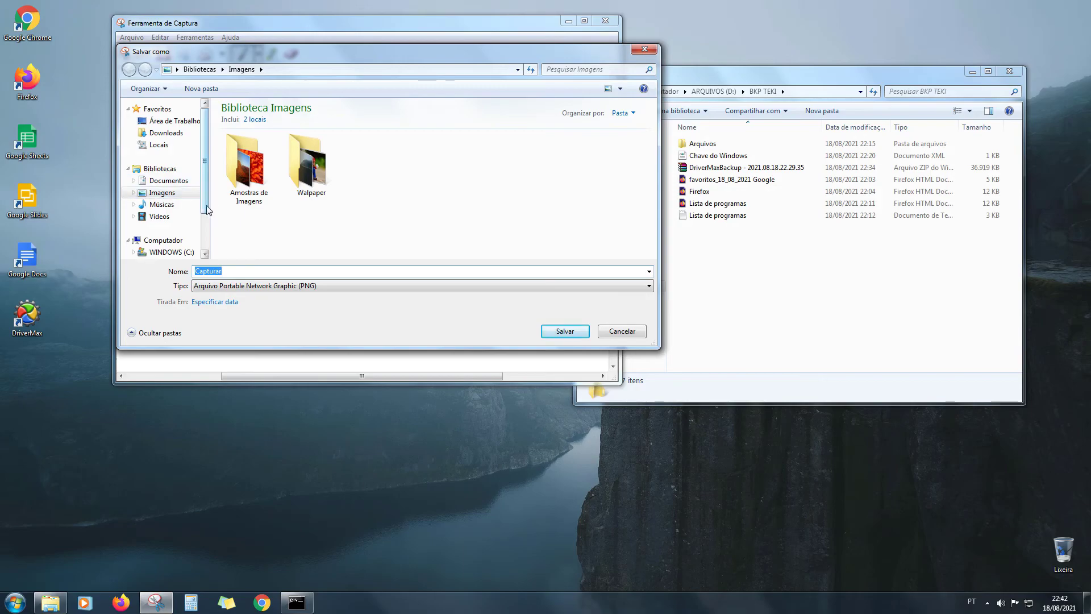
{"action": "scroll", "coordinate": [207, 211], "scroll_direction": "down", "scroll_amount": 3}
{"action": "left_click", "coordinate": [172, 211]}
{"action": "double_click", "coordinate": [236, 122]}
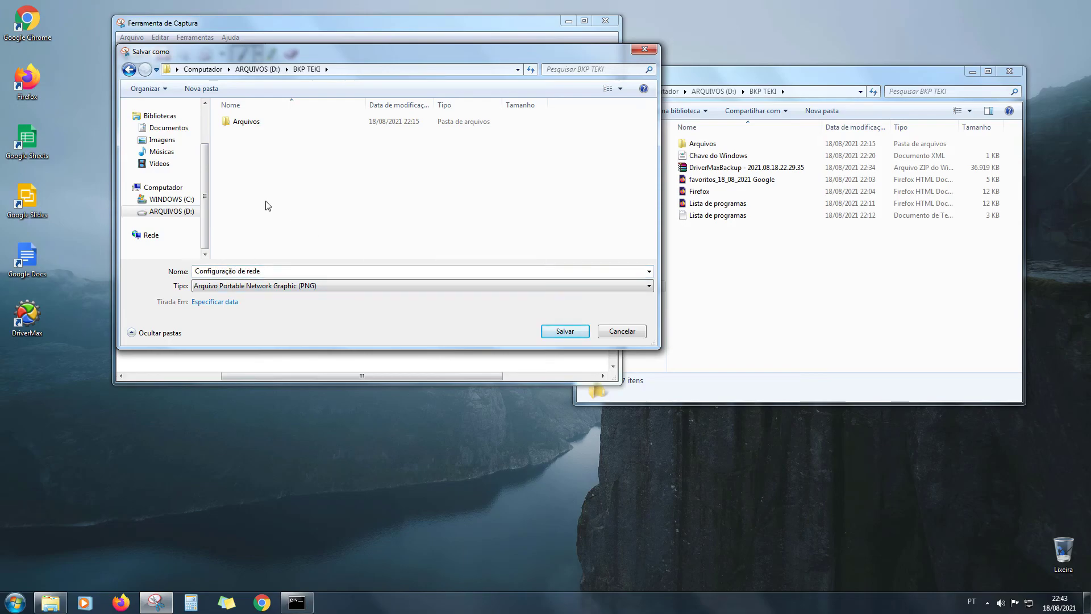
{"action": "left_click", "coordinate": [555, 335]}
Step: Open the Configuração de rede image from the BKP TEKI folder to check it, and close the viewer
{"action": "left_click", "coordinate": [726, 285]}
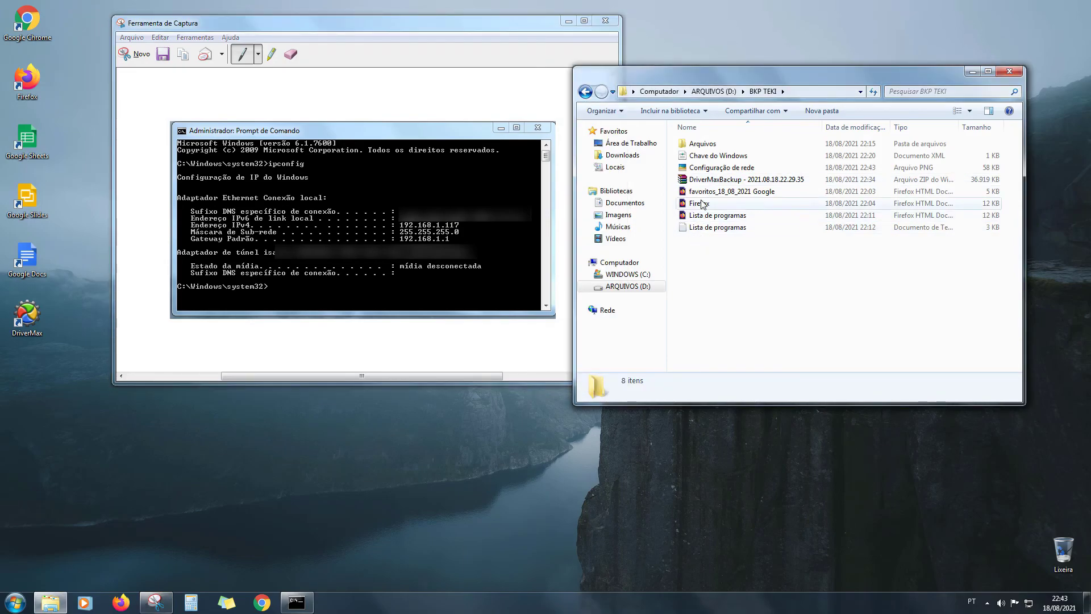
{"action": "double_click", "coordinate": [717, 169]}
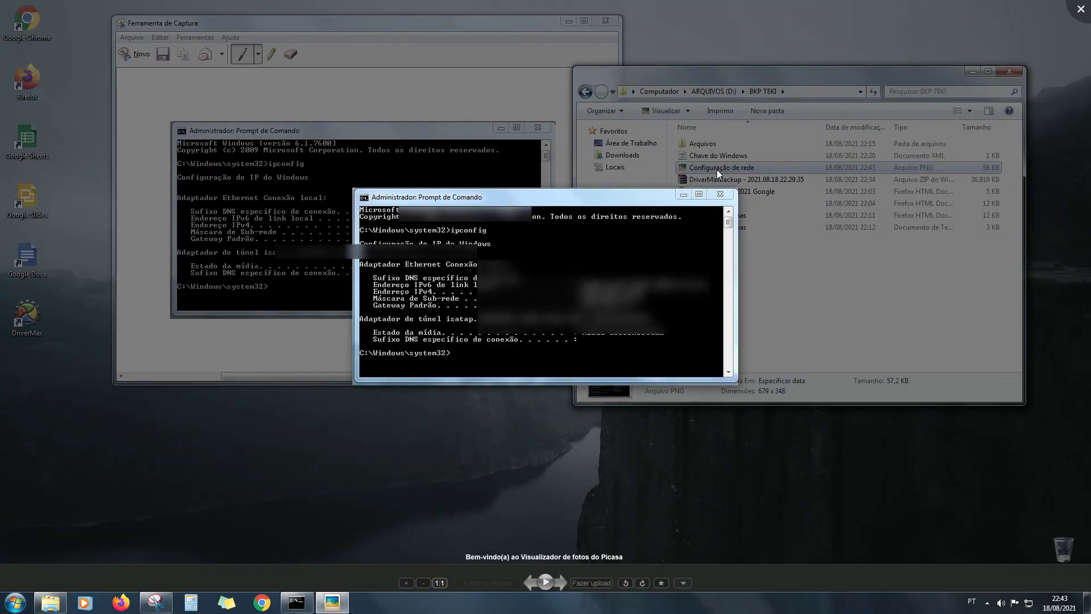
{"action": "left_click", "coordinate": [1081, 11]}
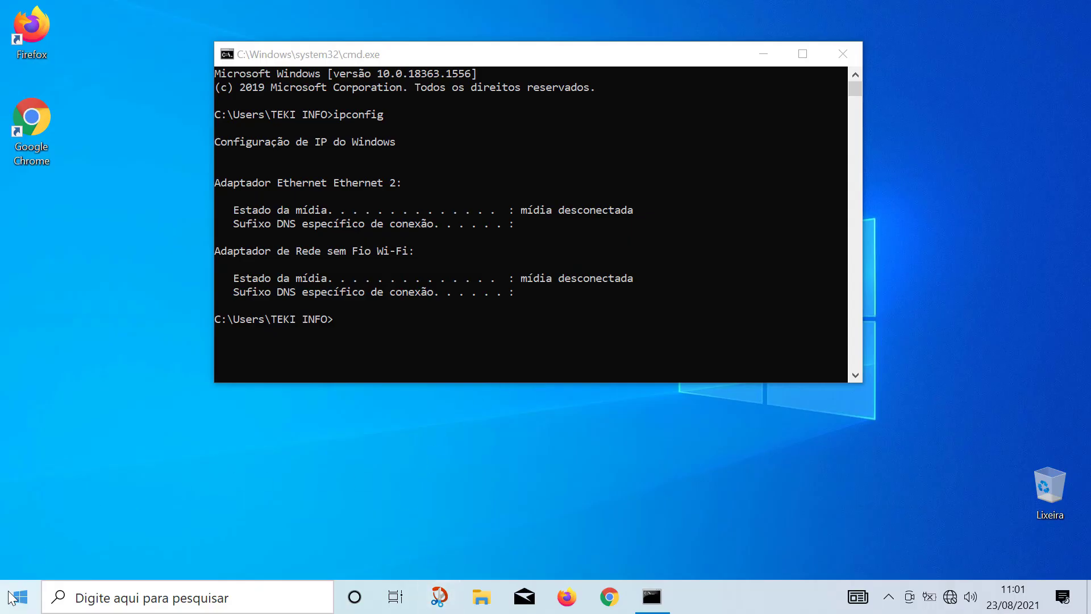
Step: On the Windows 10 computer, open Captura e Esboço and take a new capture of the ipconfig output window
{"action": "left_click", "coordinate": [14, 596]}
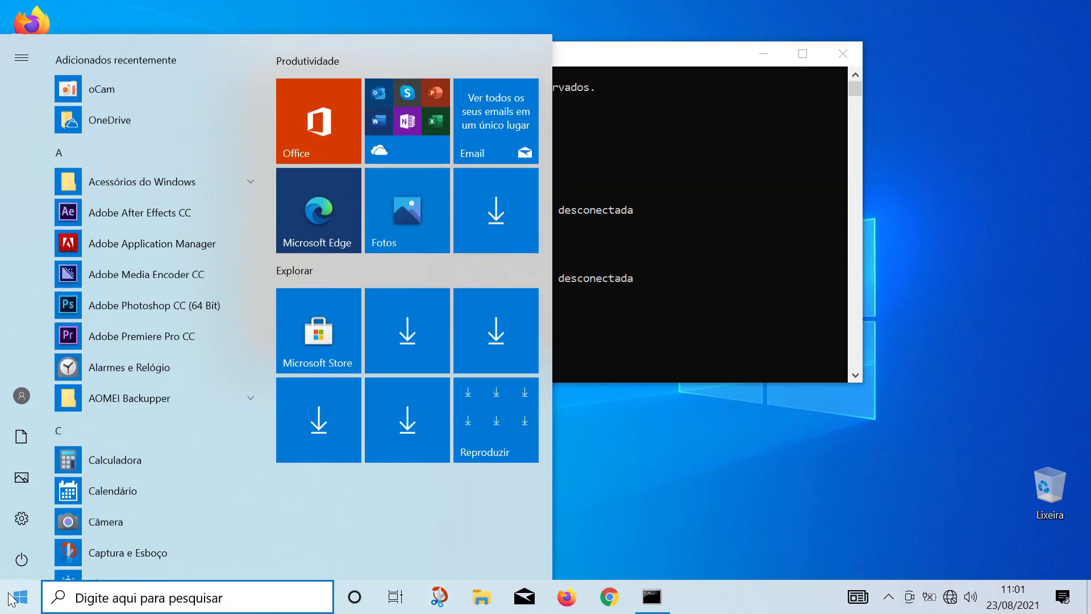
{"action": "left_click", "coordinate": [96, 551]}
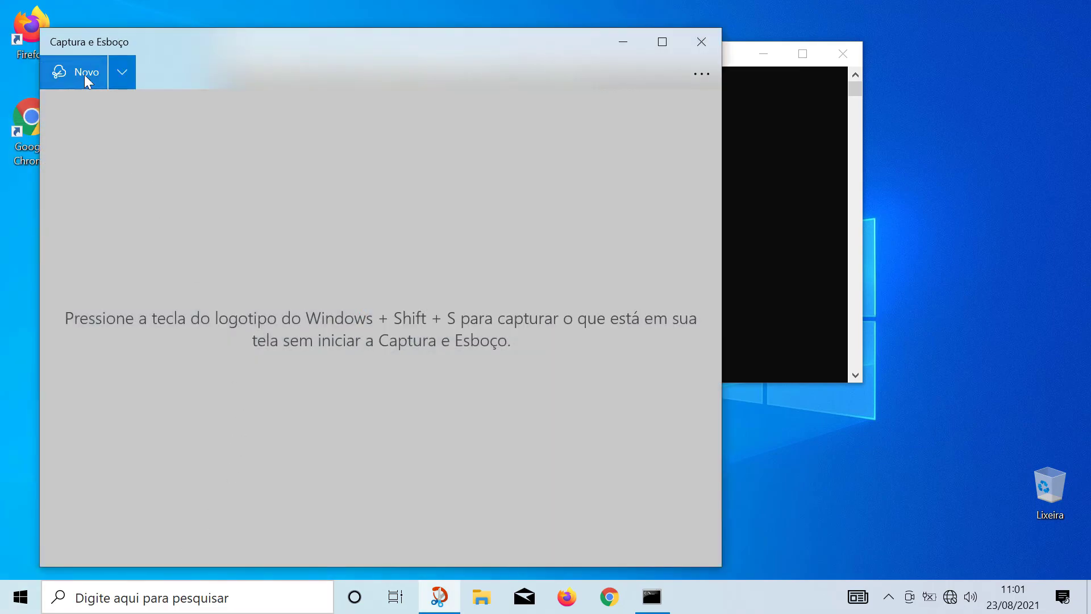
{"action": "left_click", "coordinate": [84, 74]}
{"action": "left_click_drag", "start_coordinate": [214, 40], "coordinate": [680, 384]}
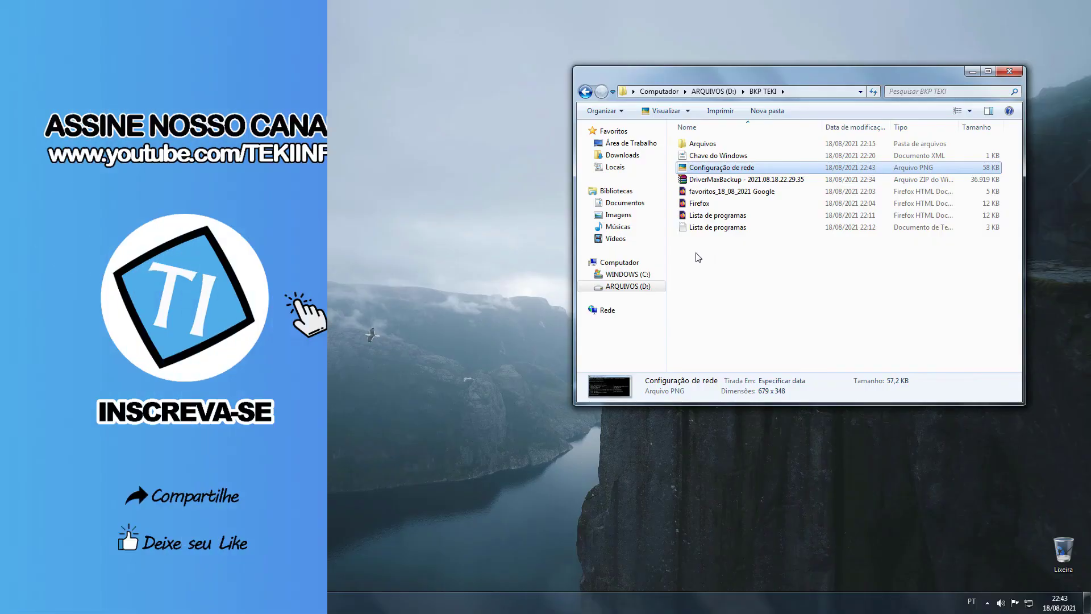
Step: Review the files saved in BKP TEKI, and copy the BKP TEKI folder from ARQUIVOS (D:)
{"action": "left_click_drag", "start_coordinate": [700, 269], "coordinate": [732, 142]}
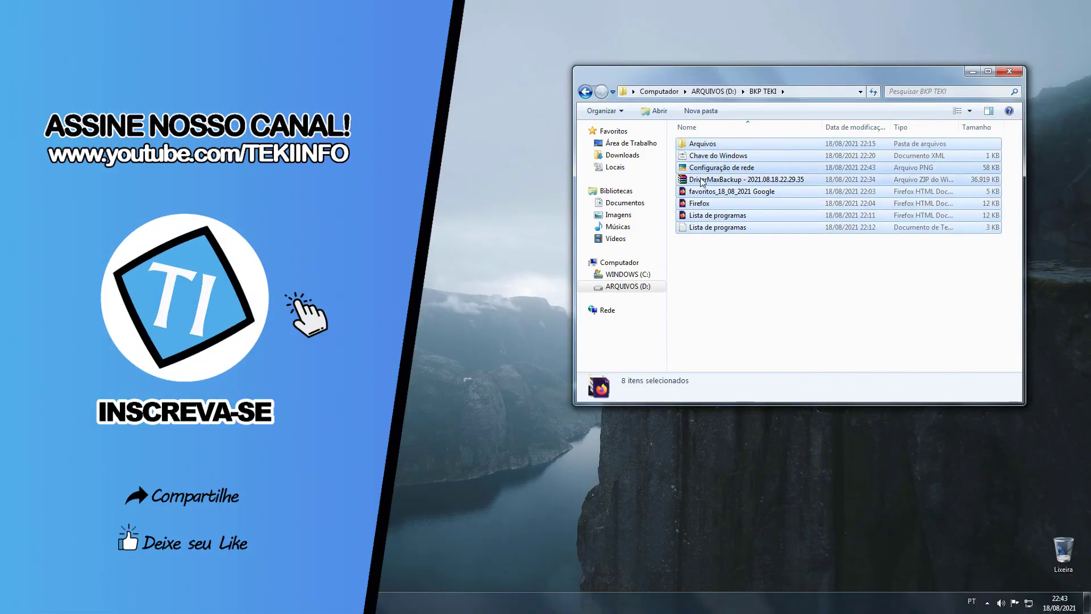
{"action": "left_click", "coordinate": [627, 285]}
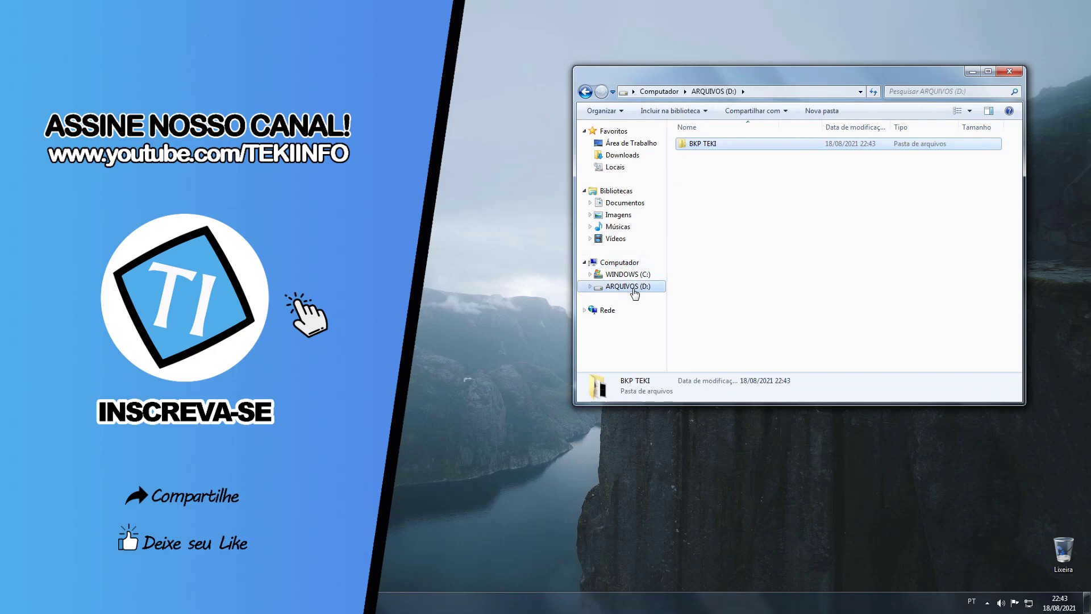
{"action": "right_click", "coordinate": [701, 145]}
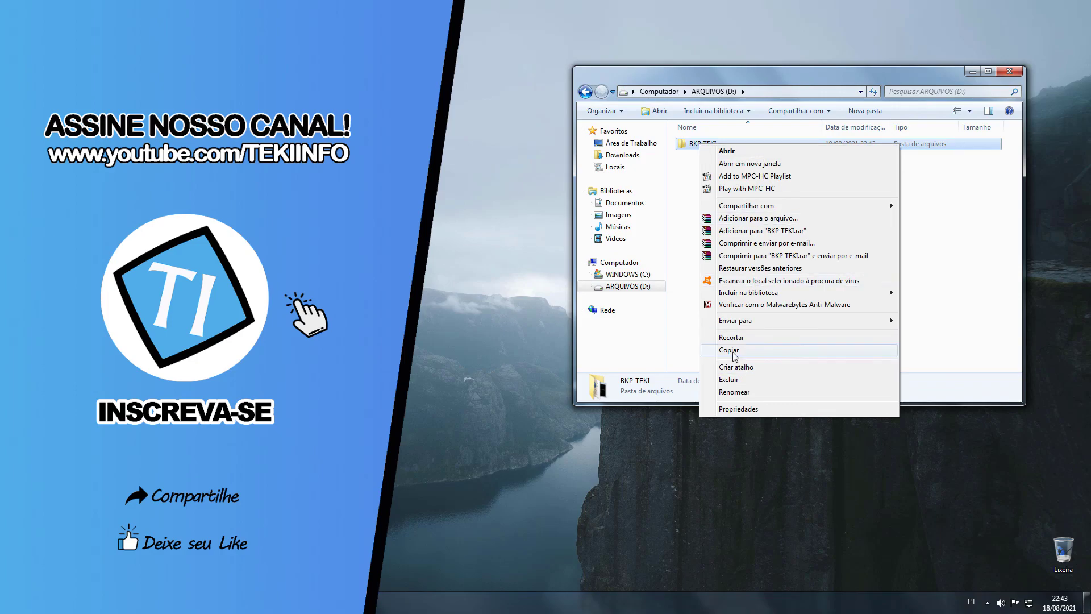